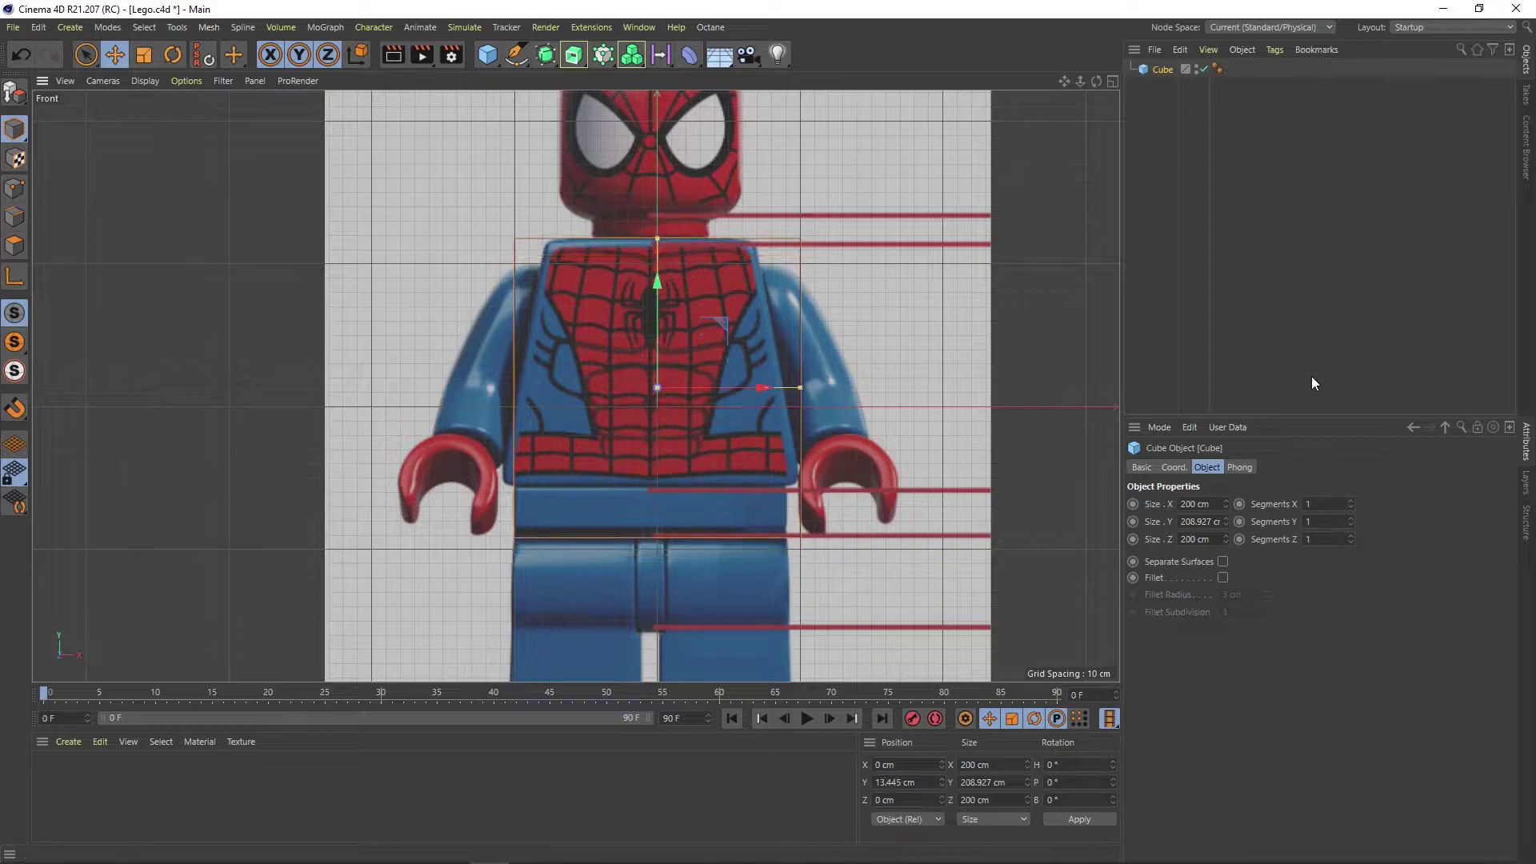
Make the cube editable and scale it toward the torso proportions against the front reference.
key("c")
key("F2")
left_click_drag(577, 356, 576, 360)
key("F4")
key("space")
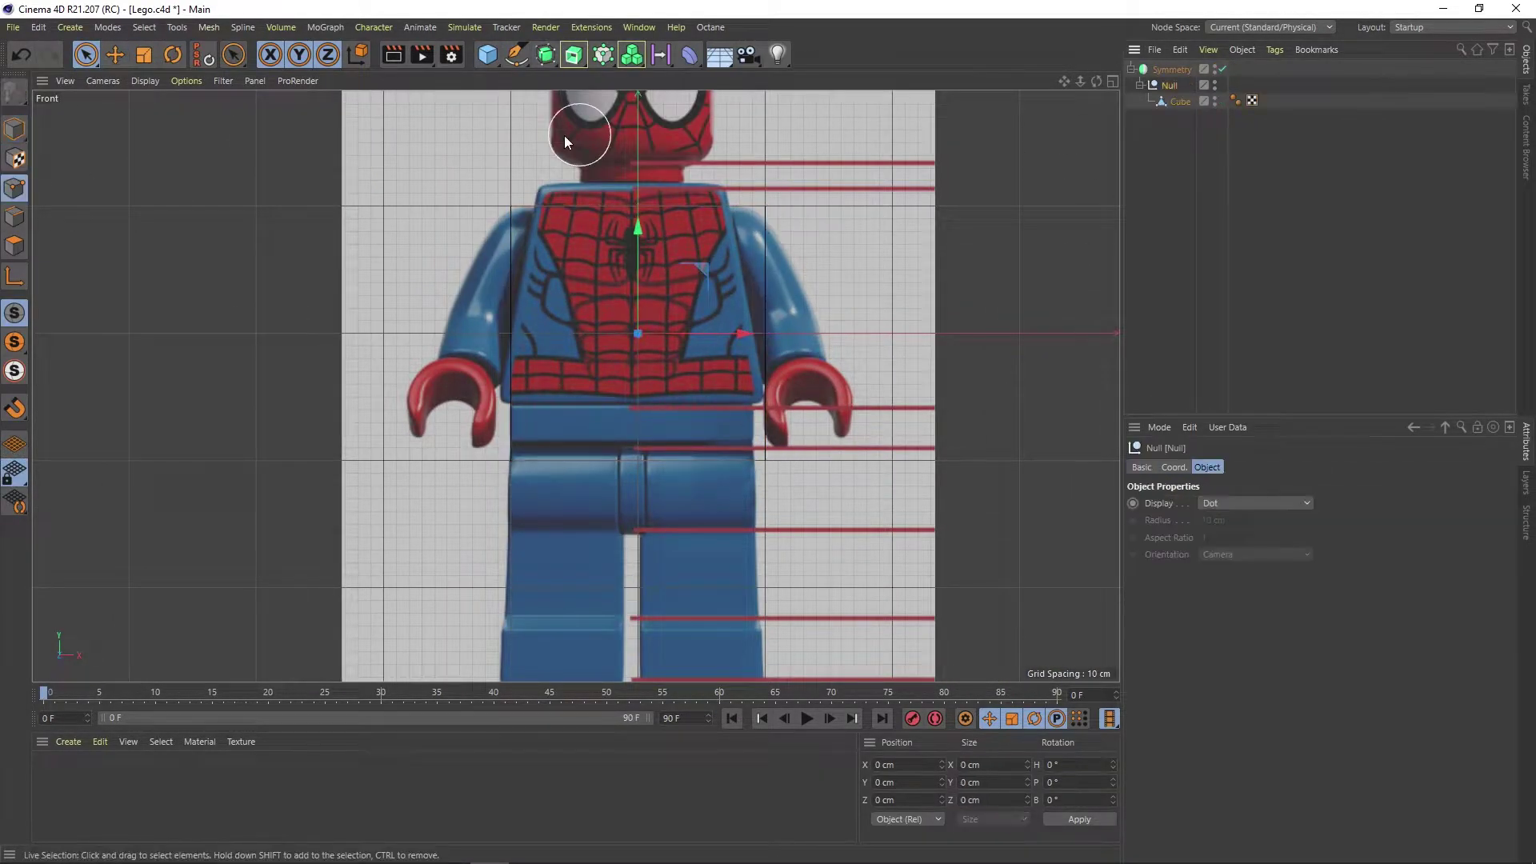
middle_click(565, 136)
Cut a horizontal edge loop across the torso cube with Loop/Path Cut.
left_click(392, 240)
key("F4")
scroll(568, 427, "up", 3)
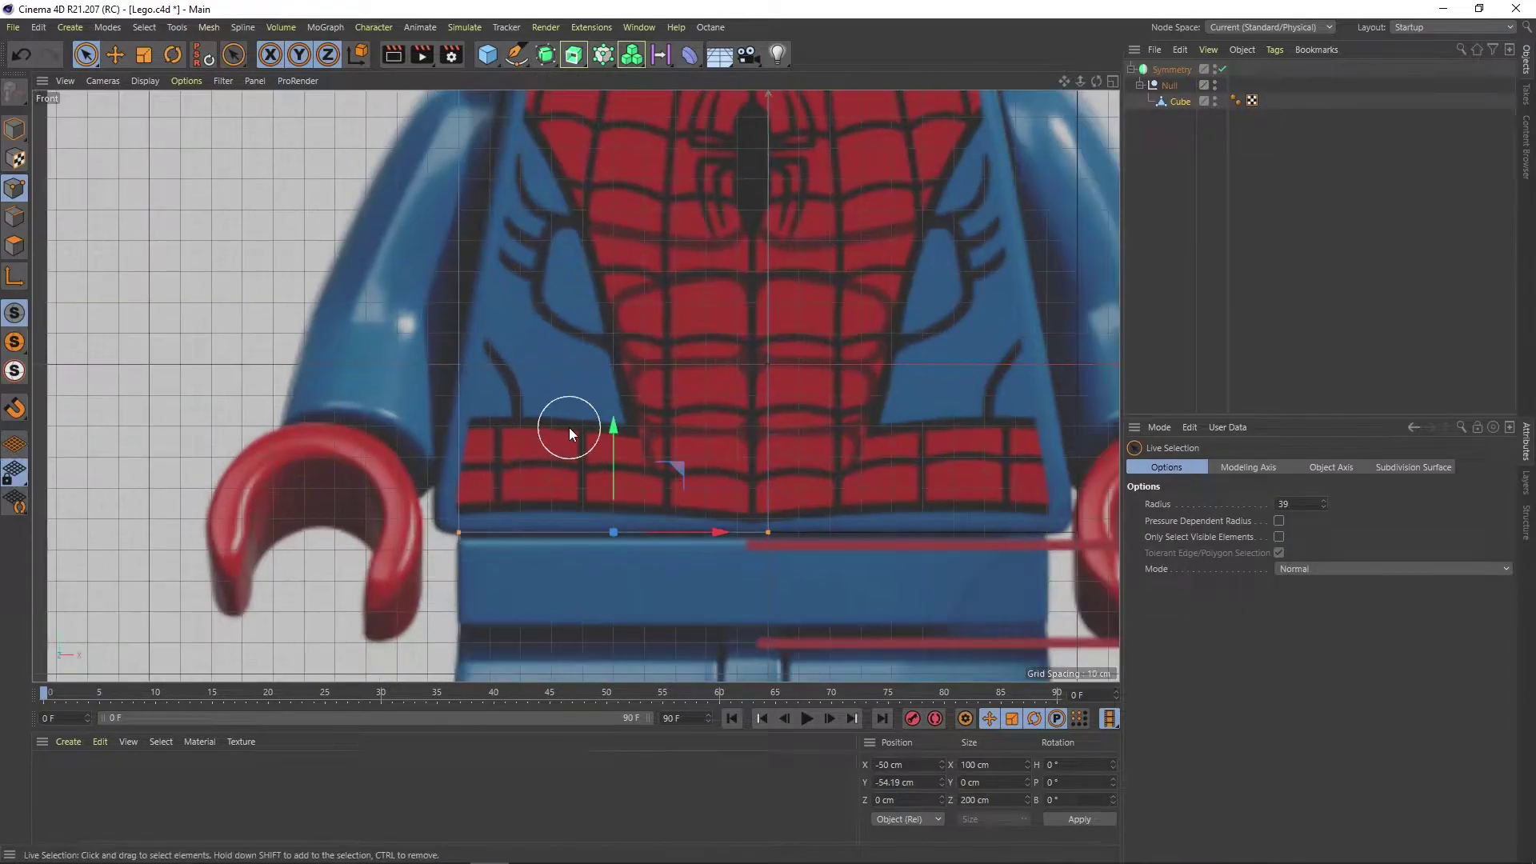
scroll(475, 285, "down", 3)
scroll(482, 243, "up", 3)
scroll(521, 240, "down", 2)
key("k")
key("l")
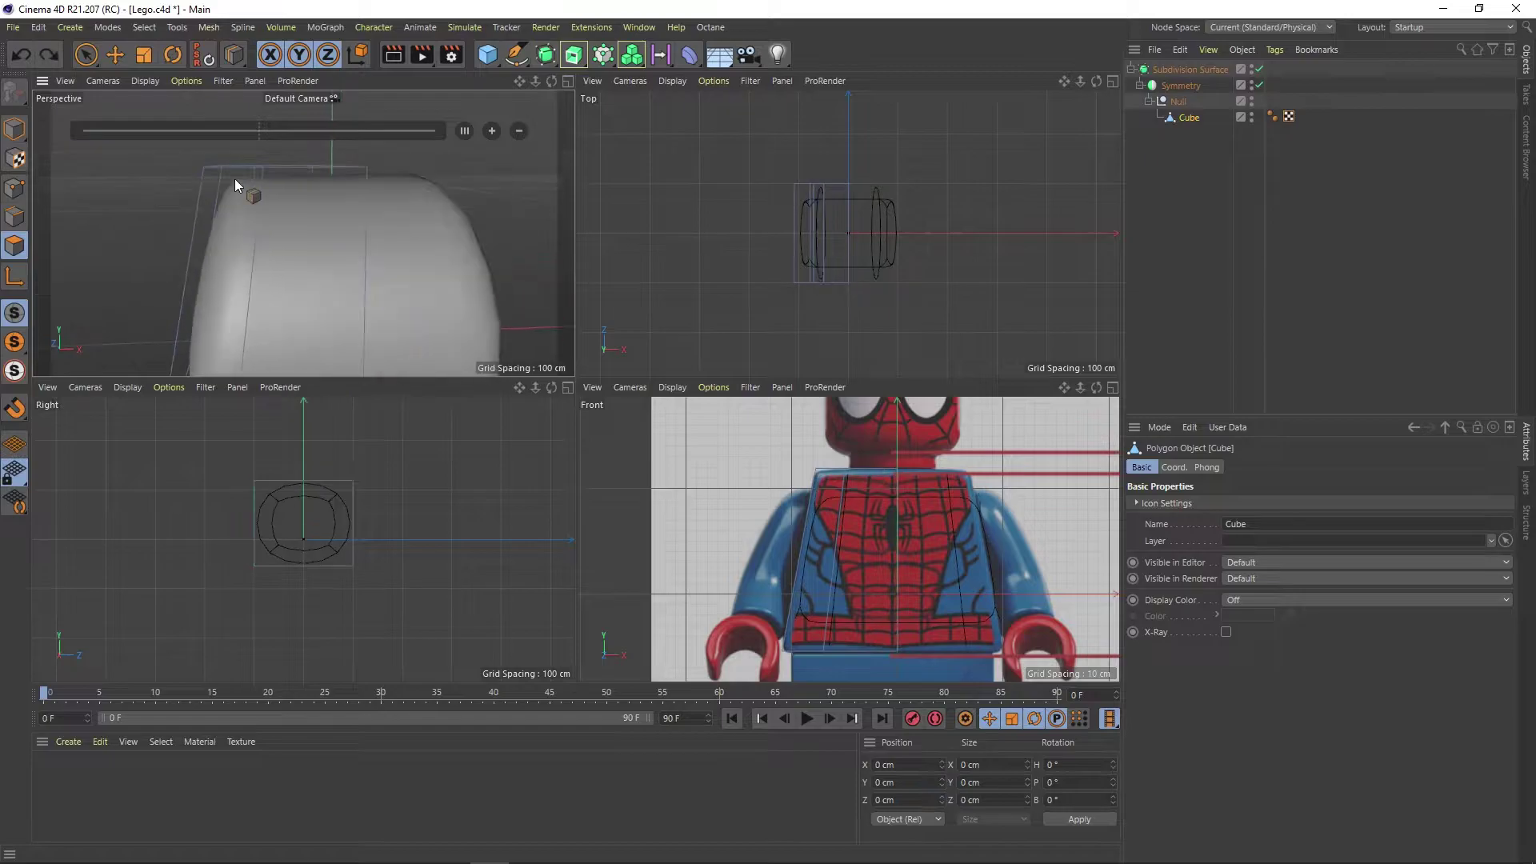
left_click_drag(335, 200, 266, 224, "alt")
Toggle smoothing to inspect the raw cage, then select and frame the torso's corner points.
key("q")
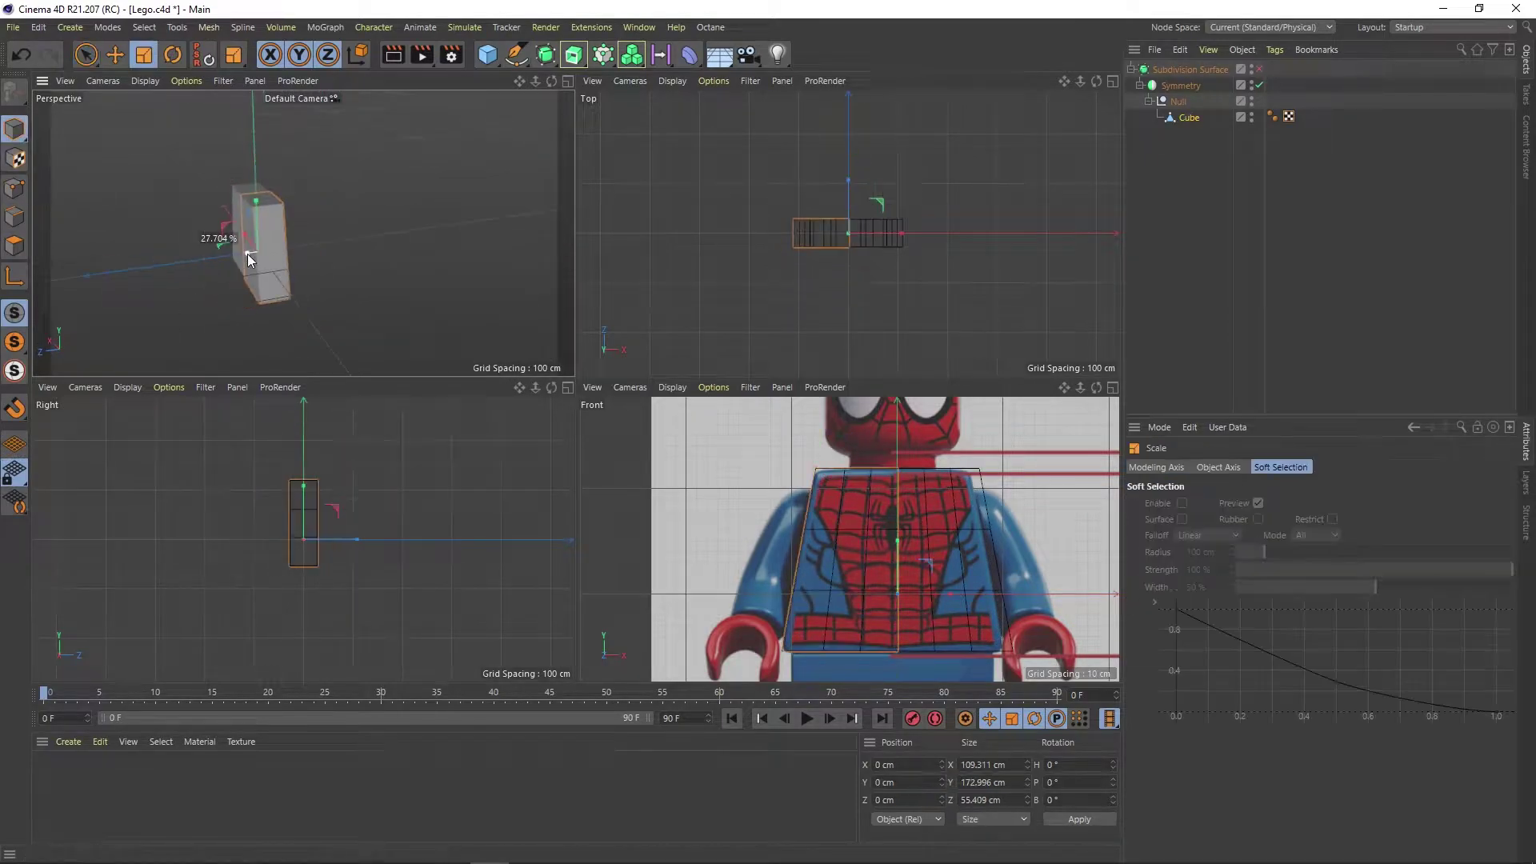
key("q")
scroll(262, 202, "up", 5)
key("9")
scroll(759, 516, "up", 5)
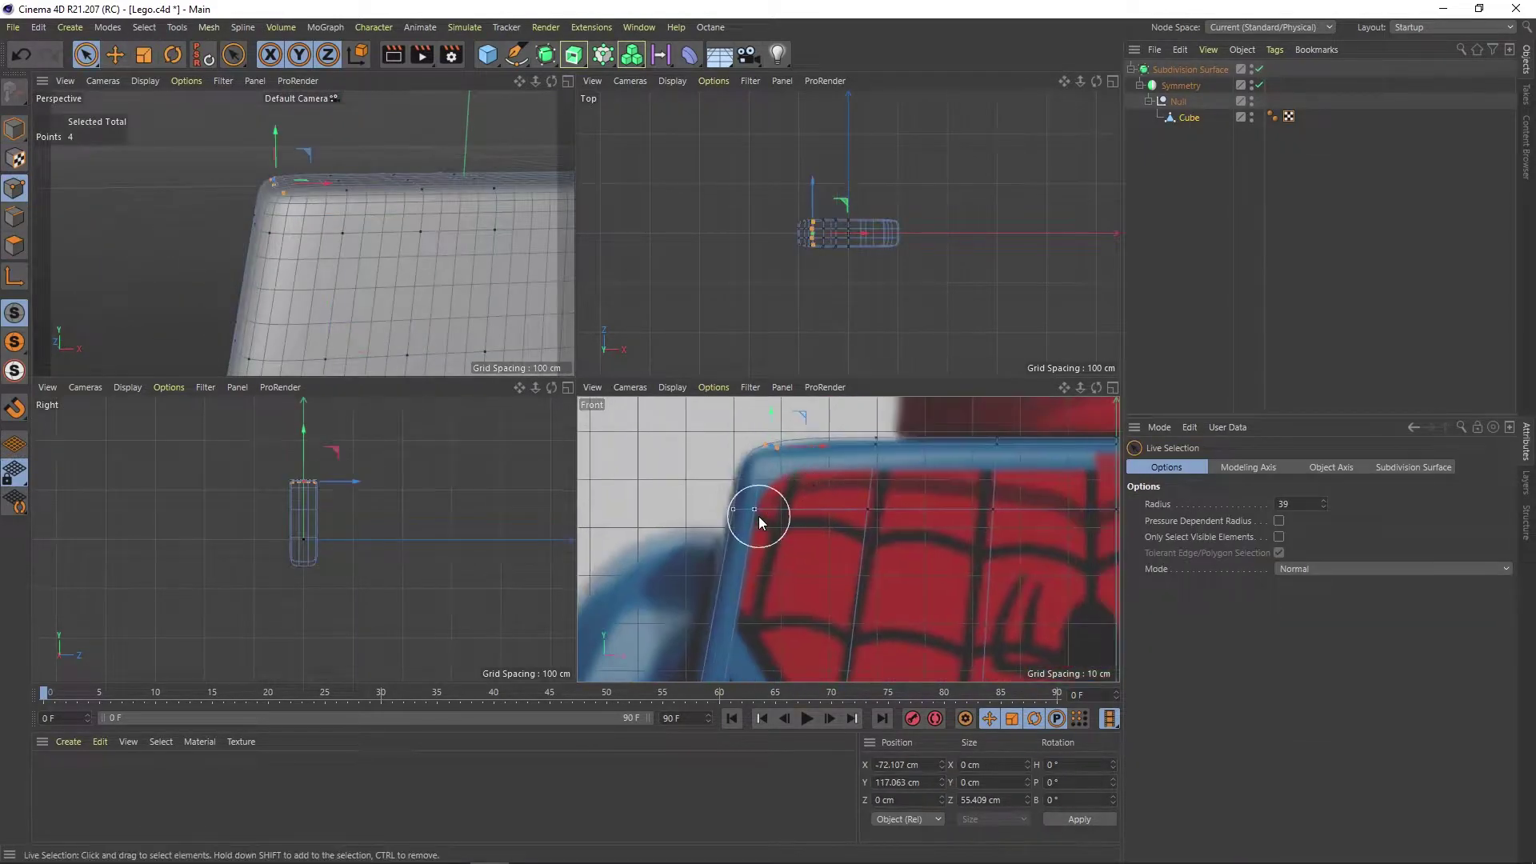
key("s")
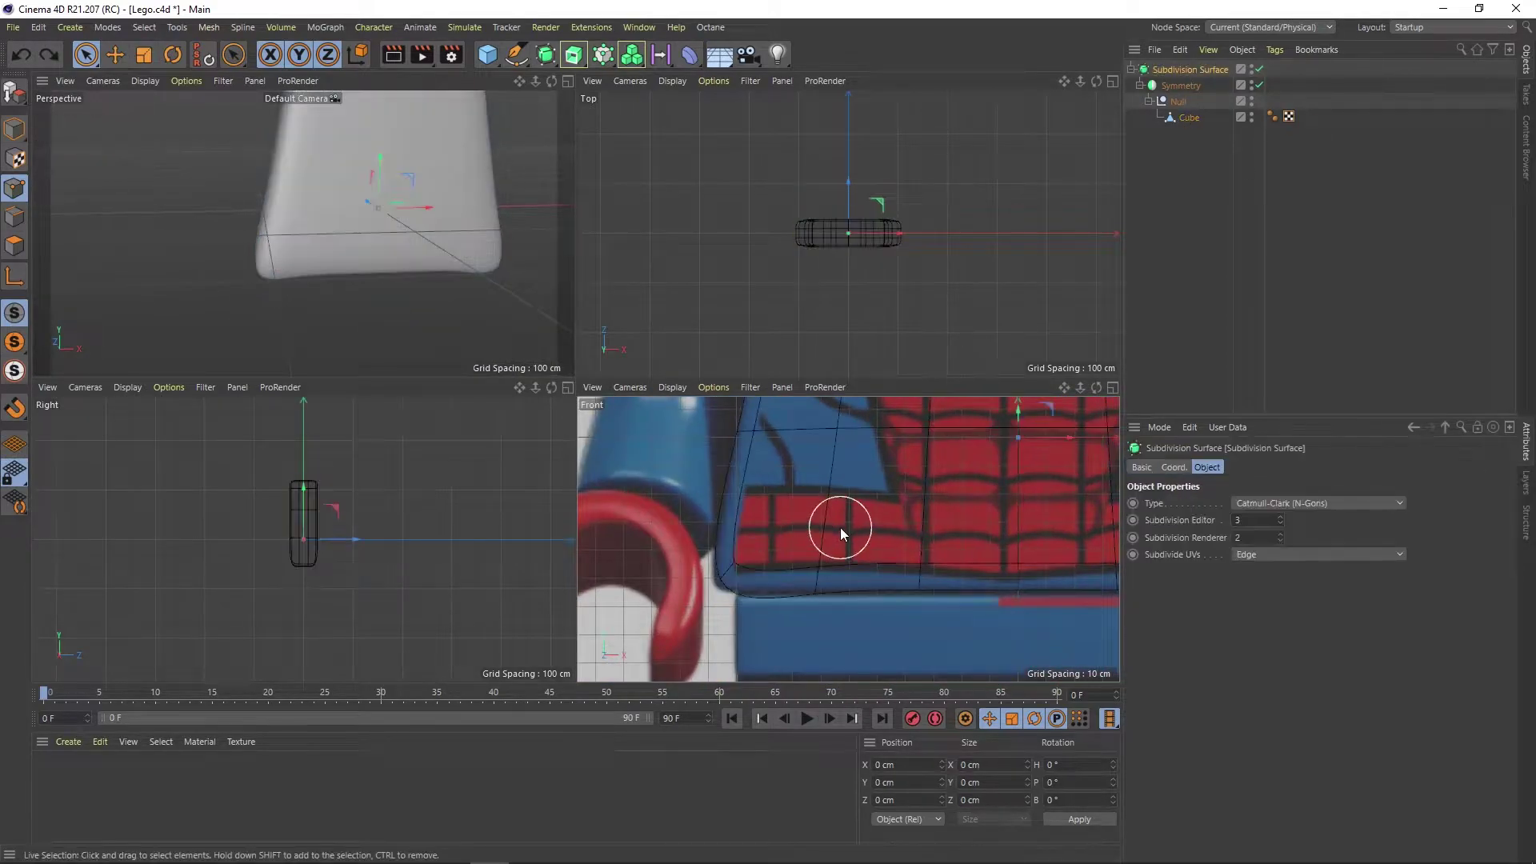
Add a second edge loop on the torso cage and restore the subdivision smoothing.
key("q")
key("k")
key("l")
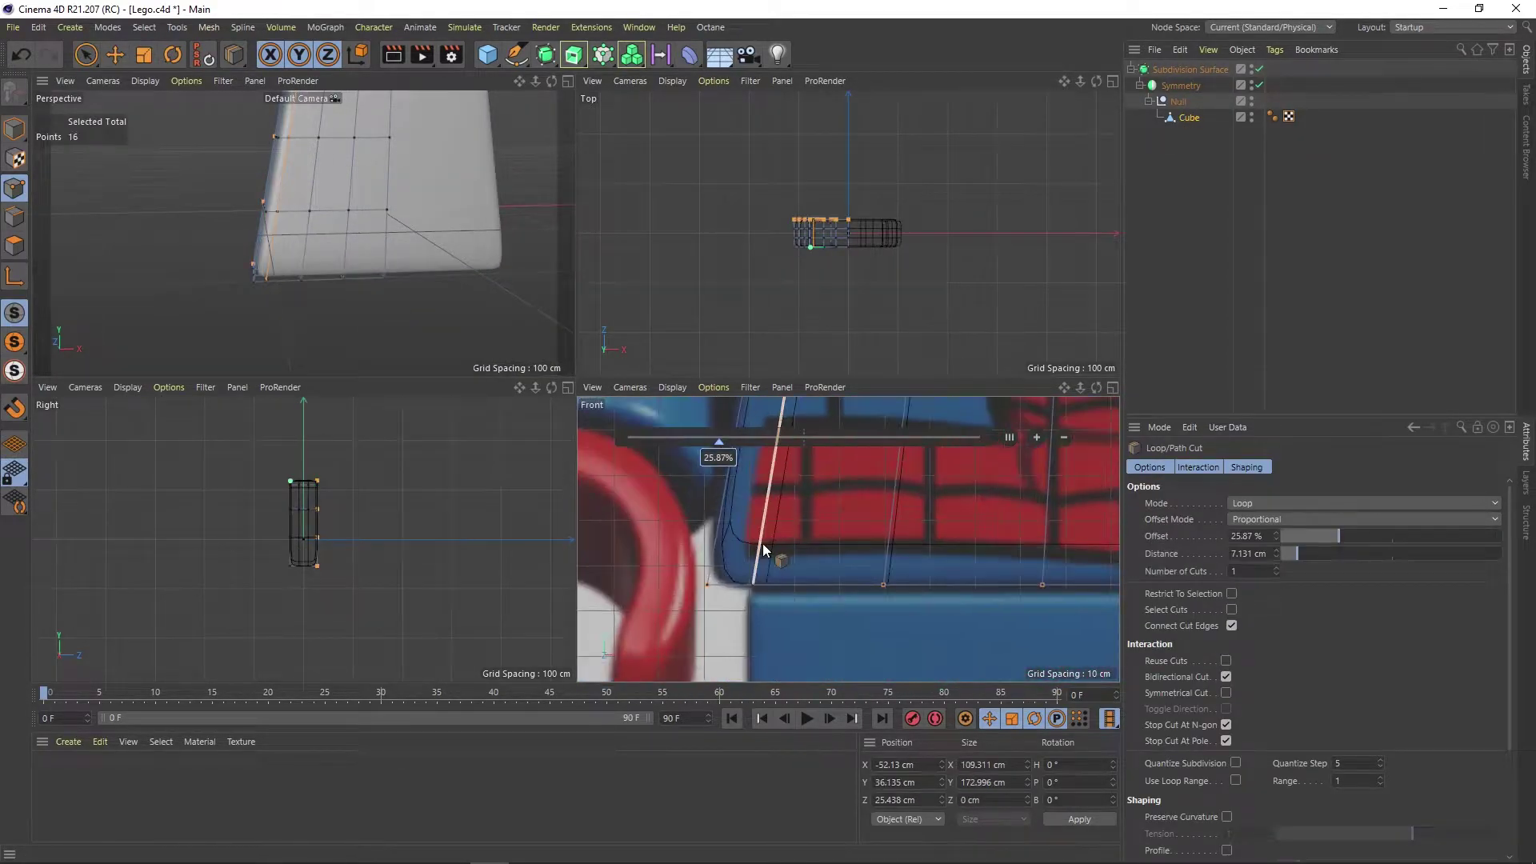
key("q")
key("9")
middle_click(295, 319)
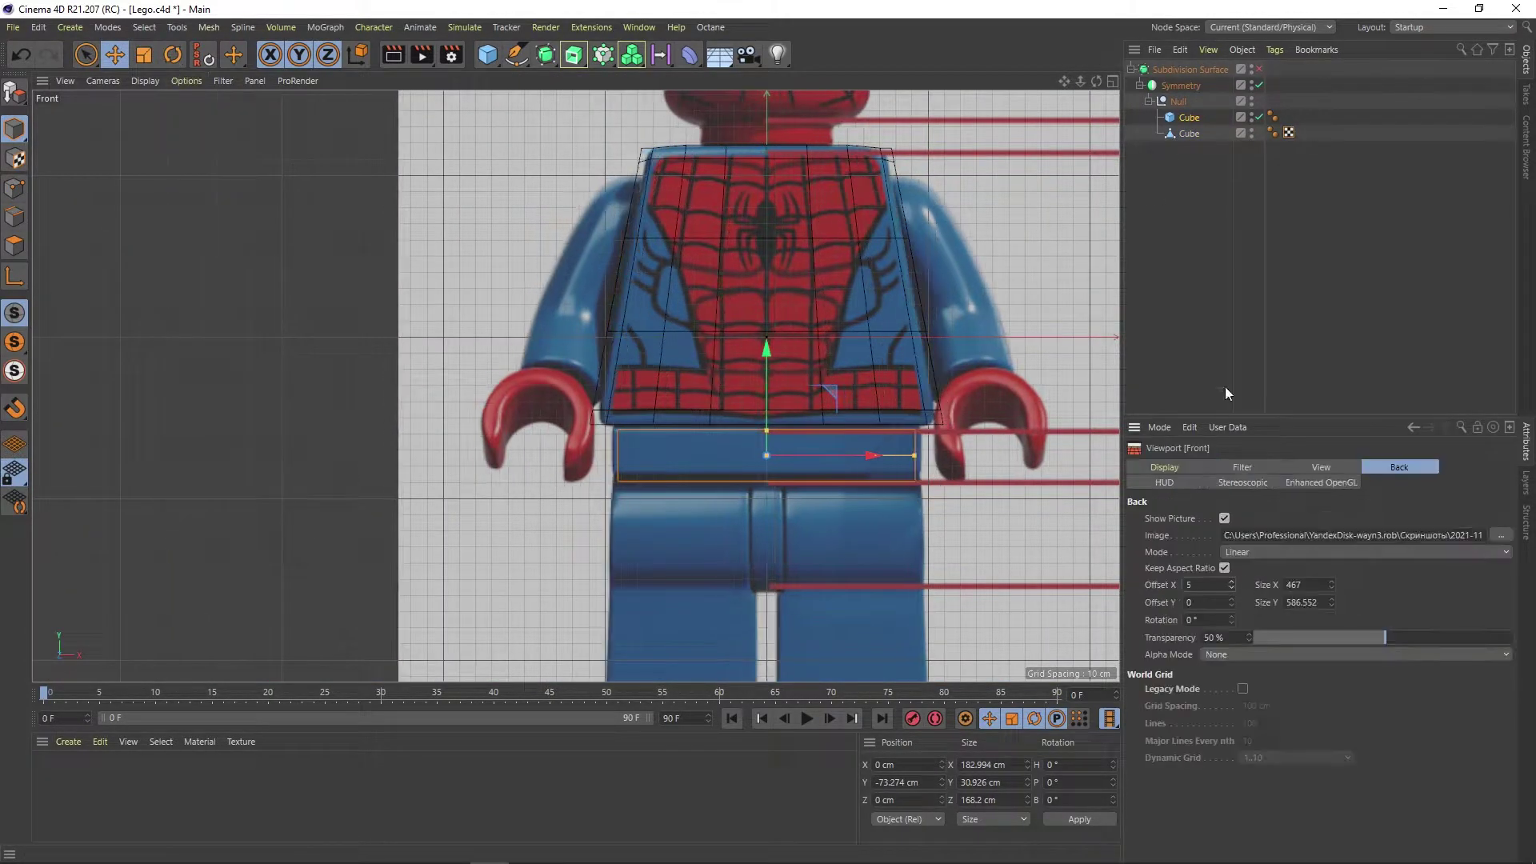
Narrow the torso slightly, rename the hip cube Taz, and select the hip block's right edge.
left_click_drag(866, 338, 861, 338)
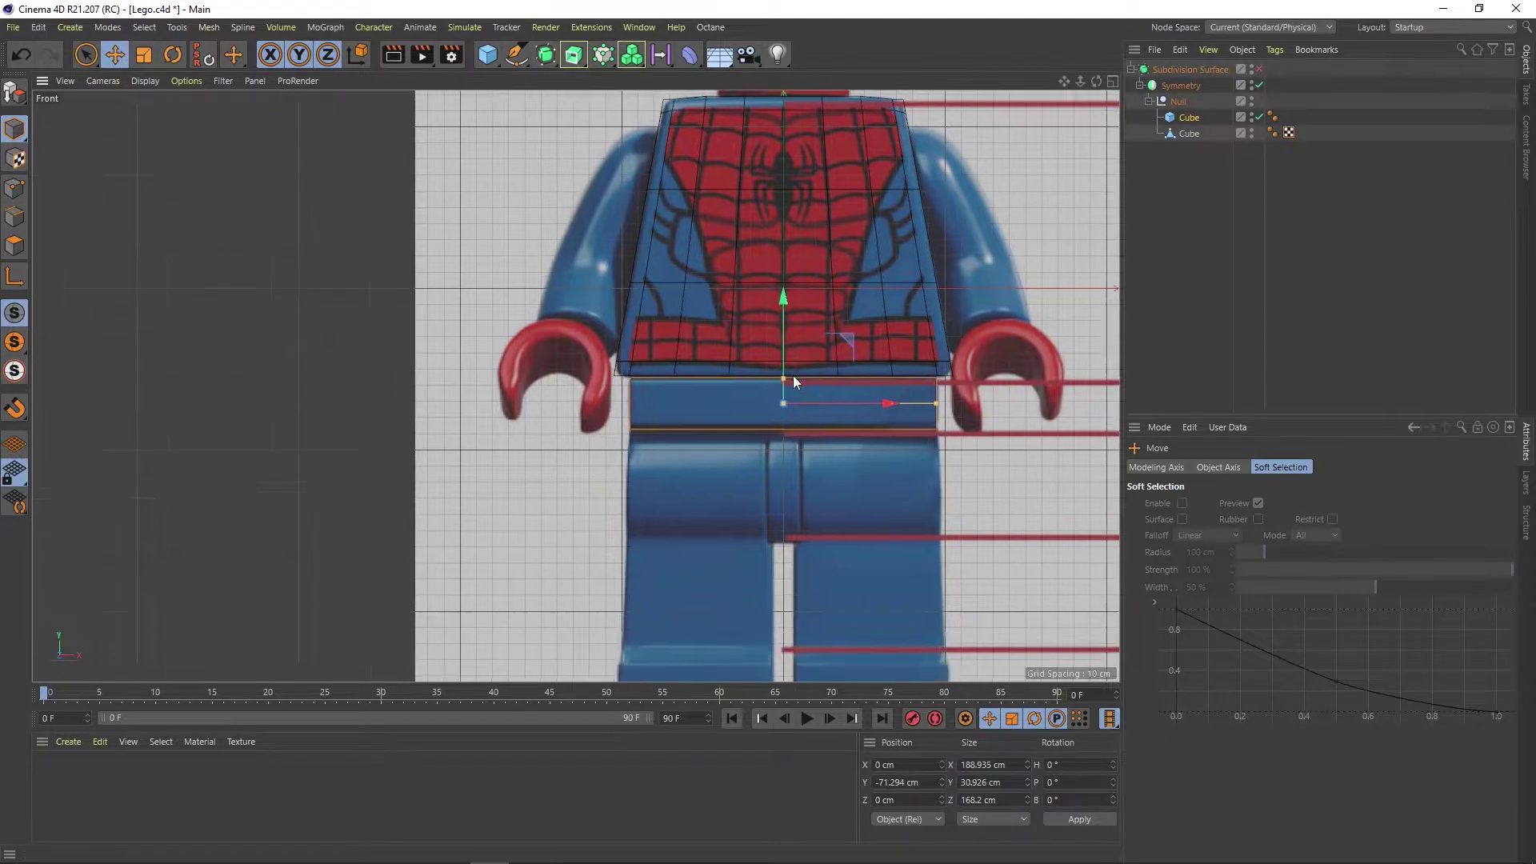
double_click(1191, 134)
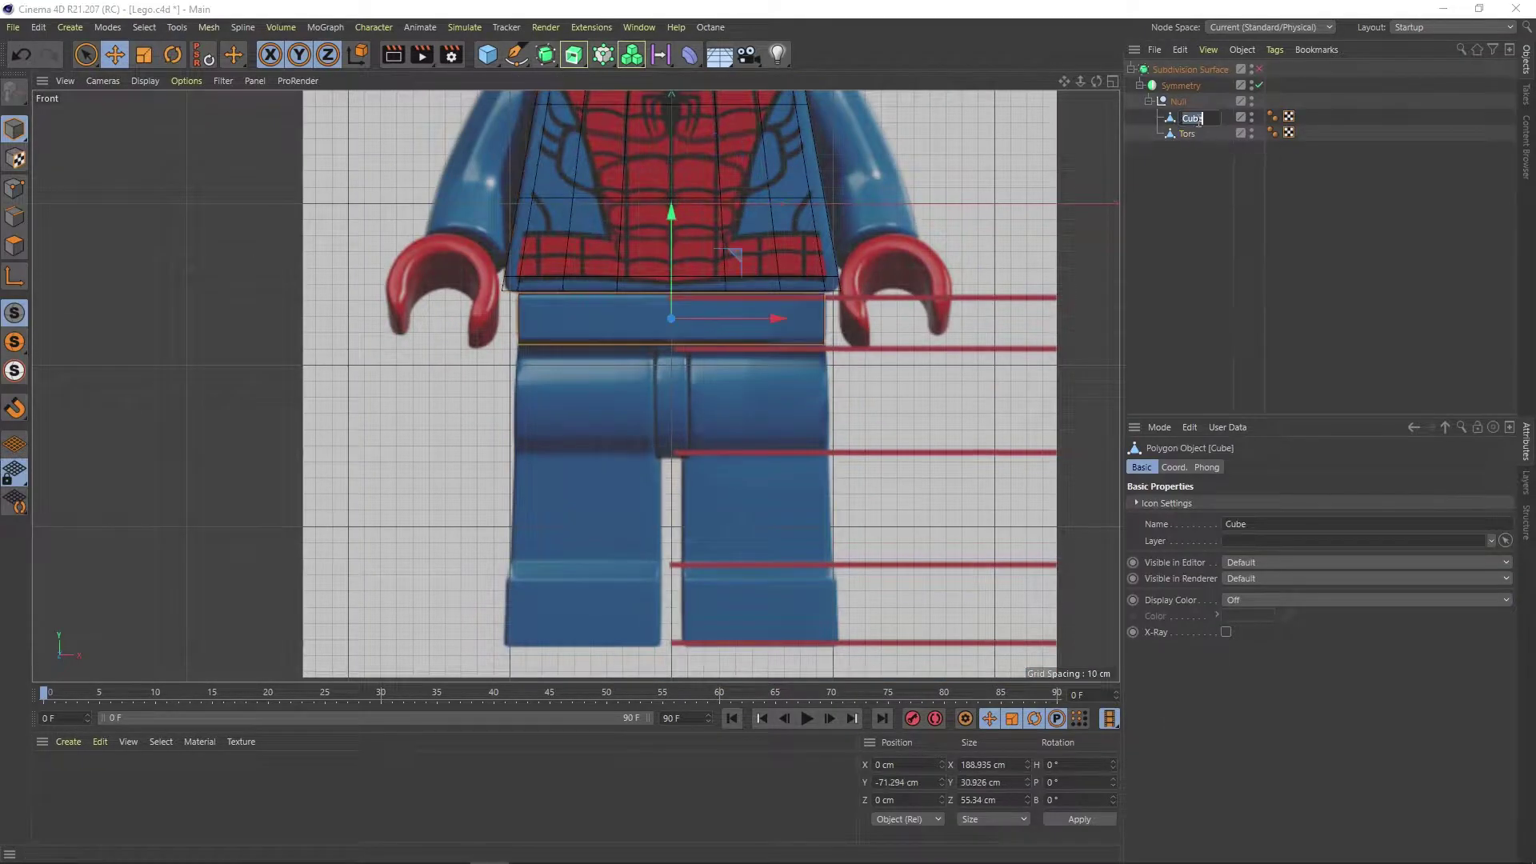
left_click(14, 188)
key("9")
left_click(828, 377)
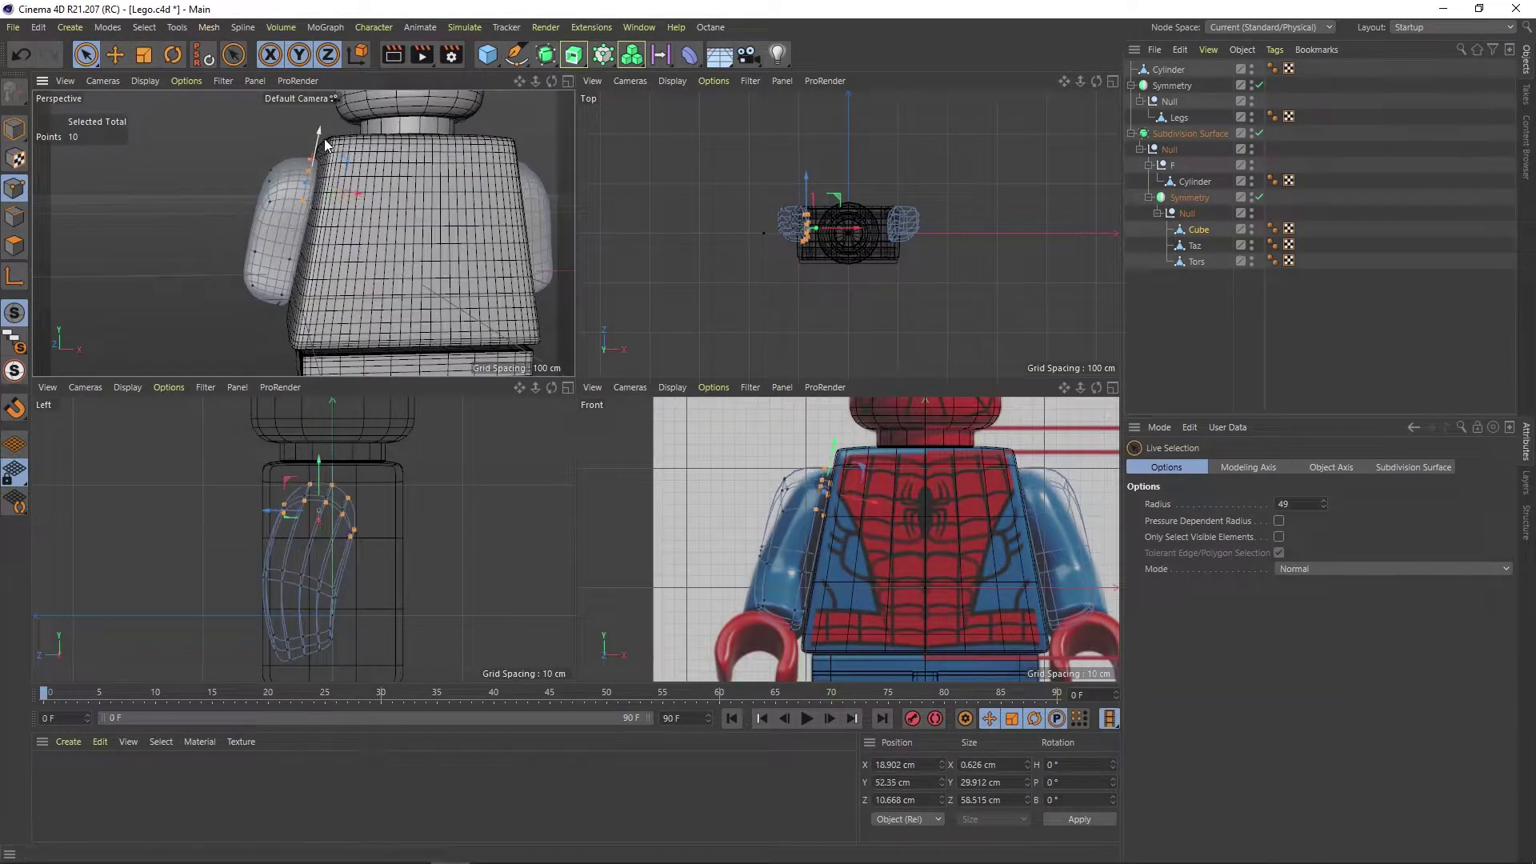
Select the arm's bottom points and slide them along the edges.
scroll(271, 228, "up", 2)
left_click_drag(271, 227, 296, 181, "alt")
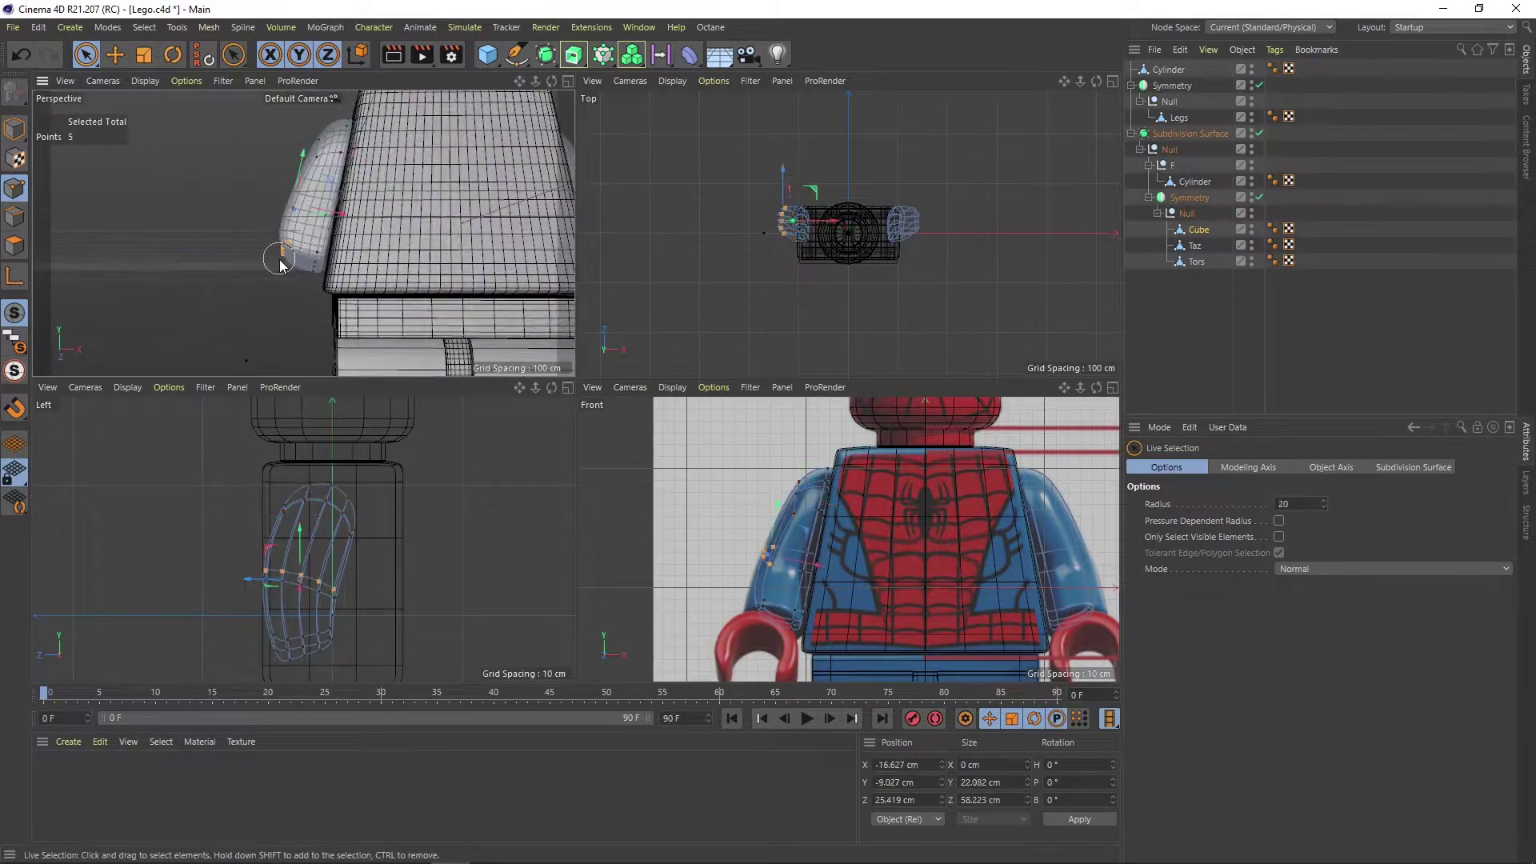
mouse_move(272, 248)
left_mouse_down()
mouse_move(330, 263)
mouse_move(367, 227)
mouse_move(240, 223)
left_mouse_up()
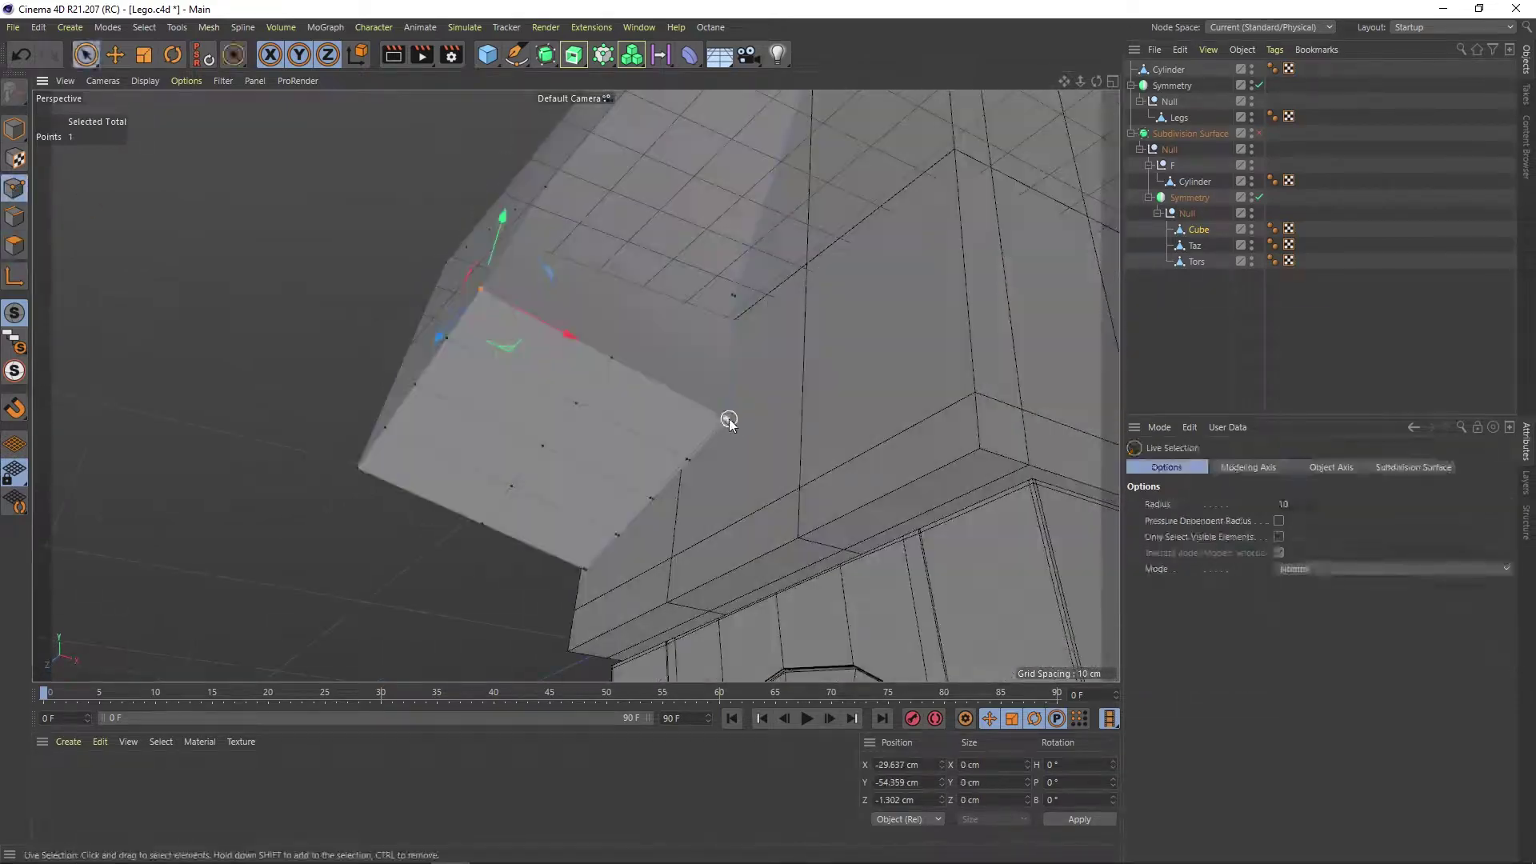
mouse_move(676, 484)
left_mouse_down("alt")
mouse_move(534, 445)
mouse_move(457, 379)
left_mouse_up("alt")
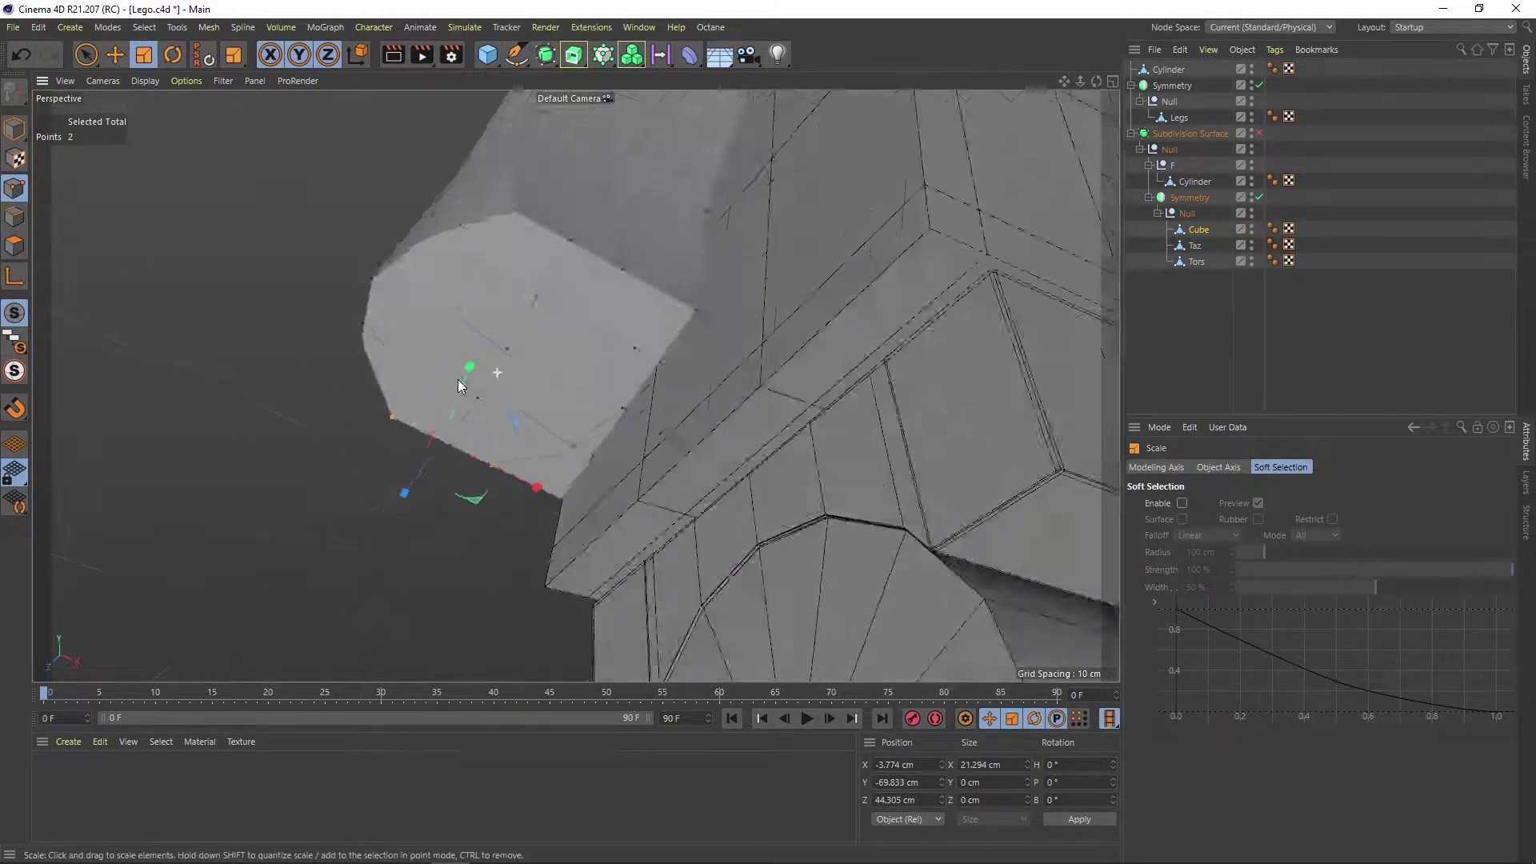
key("m")
key("o")
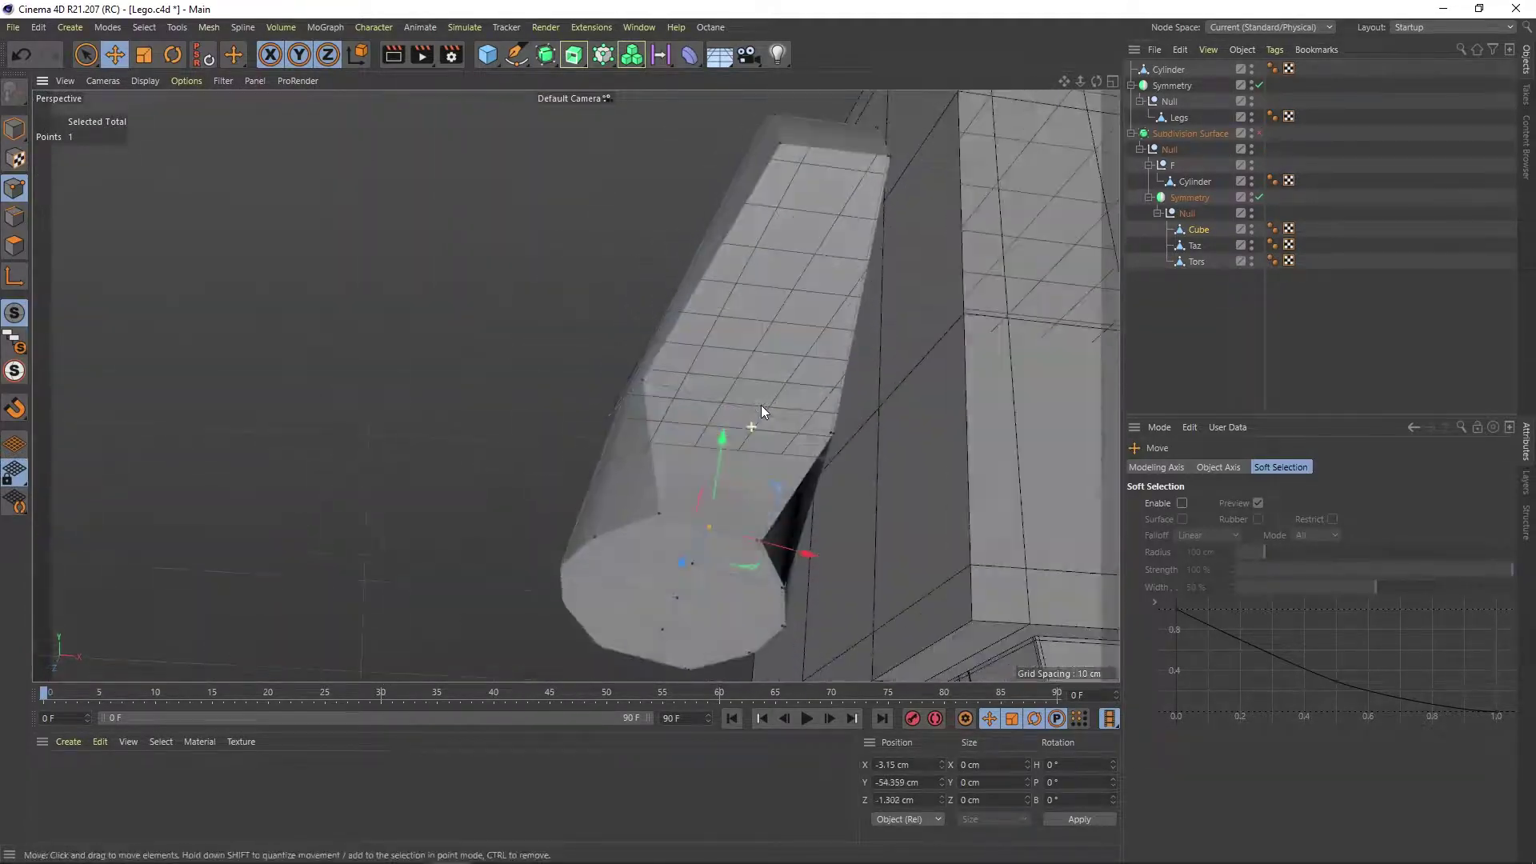
With smoothing off, slide edges along the raw arm mesh using the Slide command.
mouse_move(597, 444)
left_mouse_down("alt")
mouse_move(752, 380)
mouse_move(706, 363)
left_mouse_up("alt")
left_click(1260, 133)
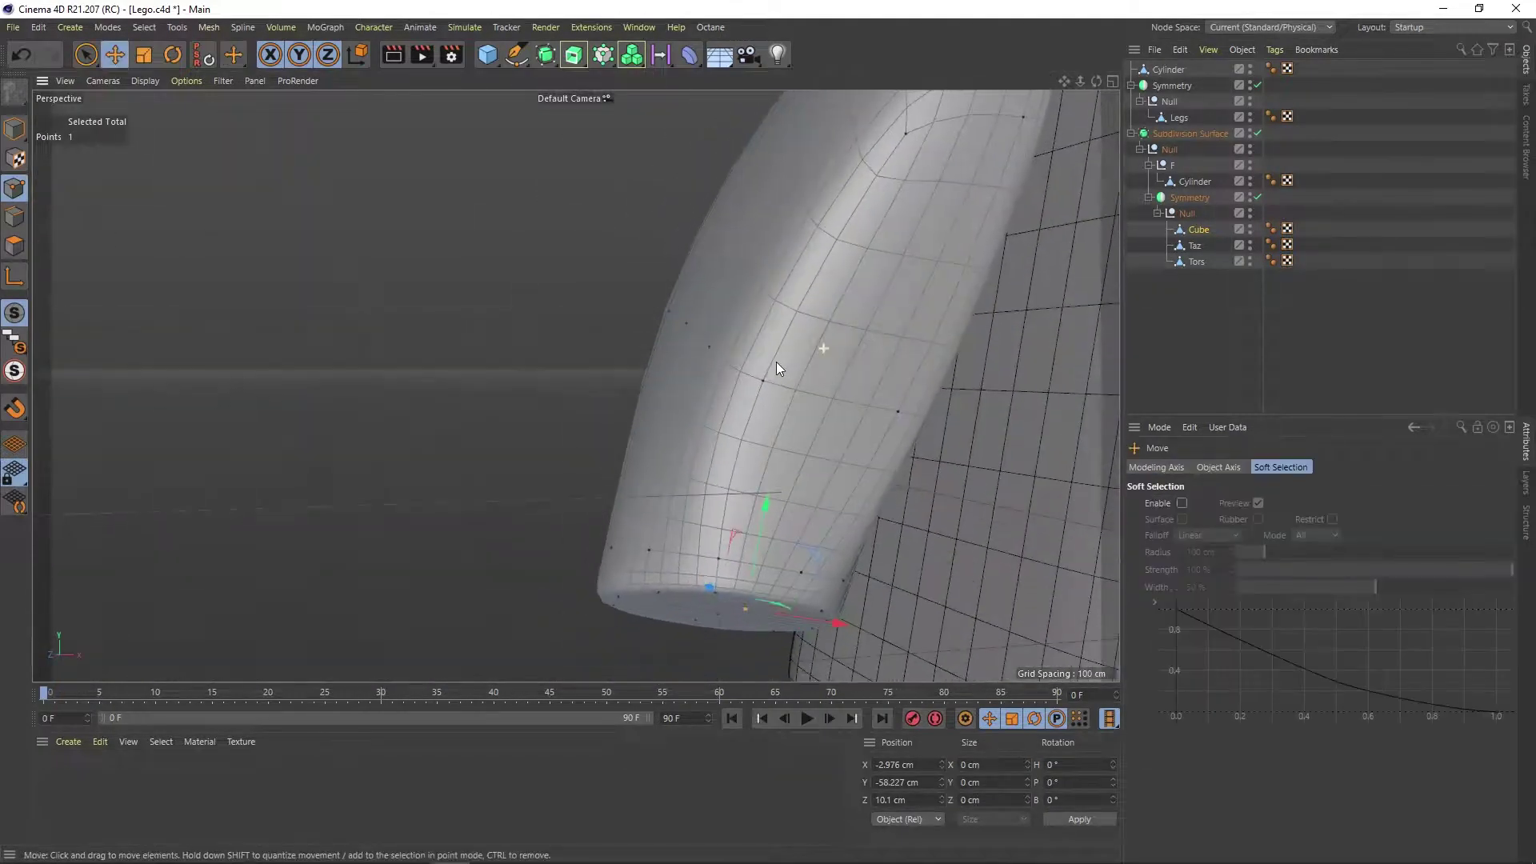
right_click(829, 367)
left_click(888, 607)
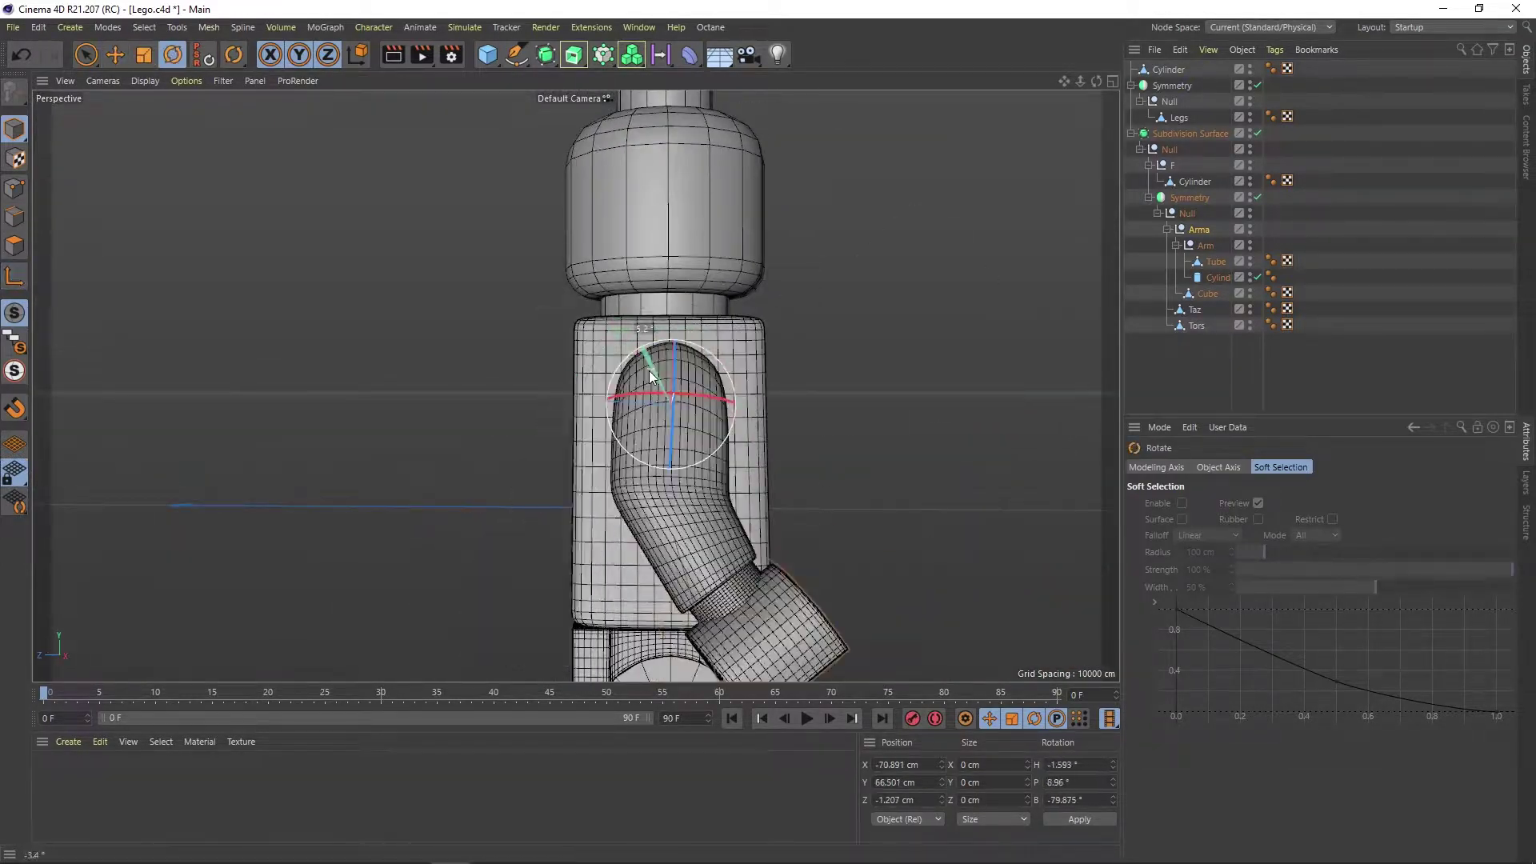
Select the Taz hip piece with smoothing off and add a Loop/Path Cut around the legs.
left_click(1192, 313)
left_click(1257, 133)
scroll(882, 261, "up", 3)
scroll(579, 334, "up", 3)
scroll(519, 200, "up", 3)
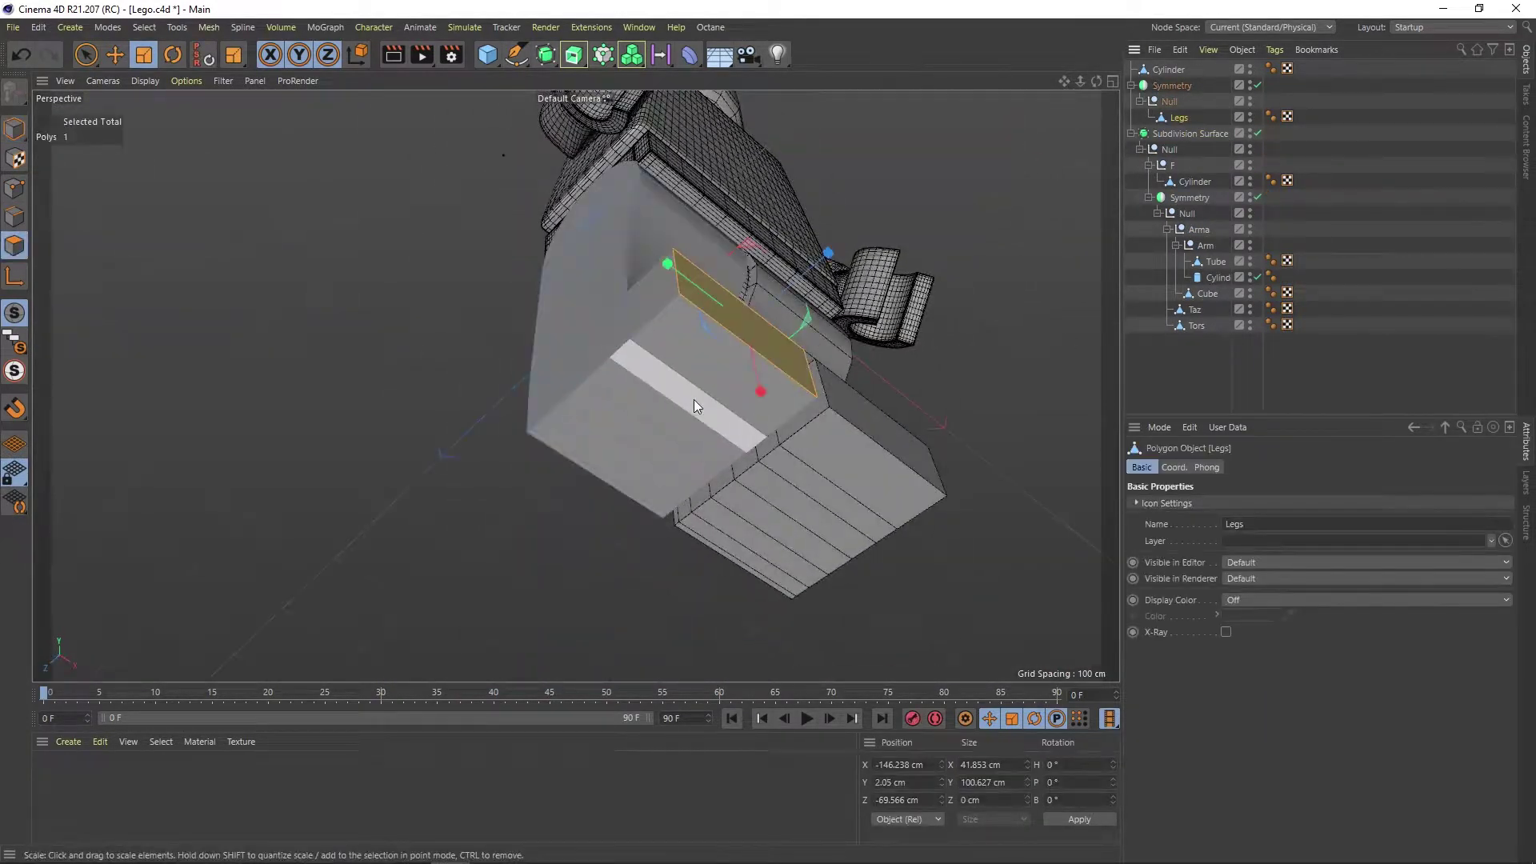
right_click(764, 304)
left_click(804, 297)
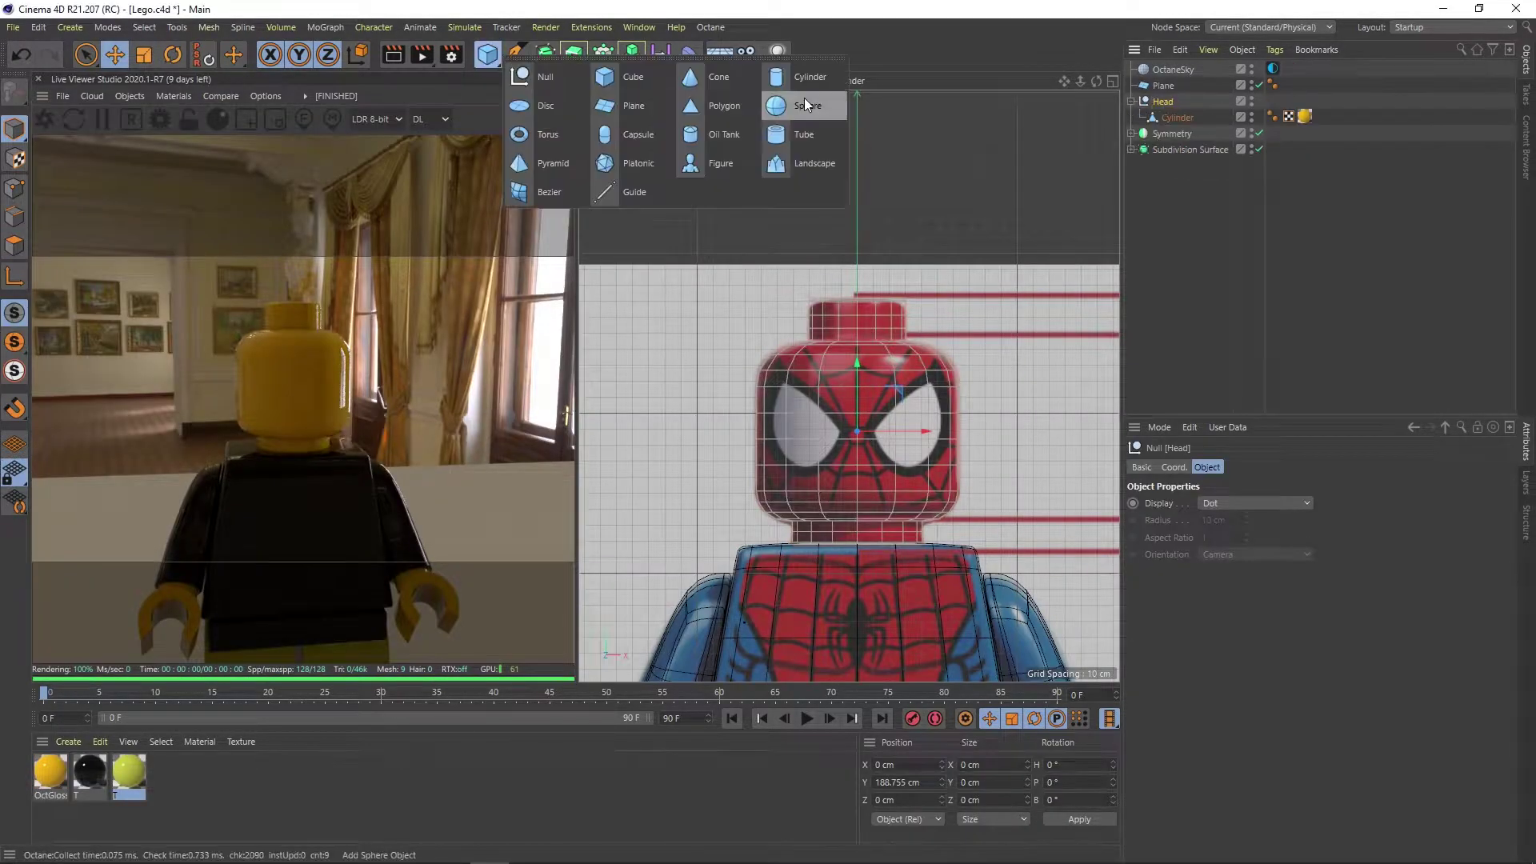
Add a cylinder and move it onto the top of the head for the hairpiece.
left_click(809, 76)
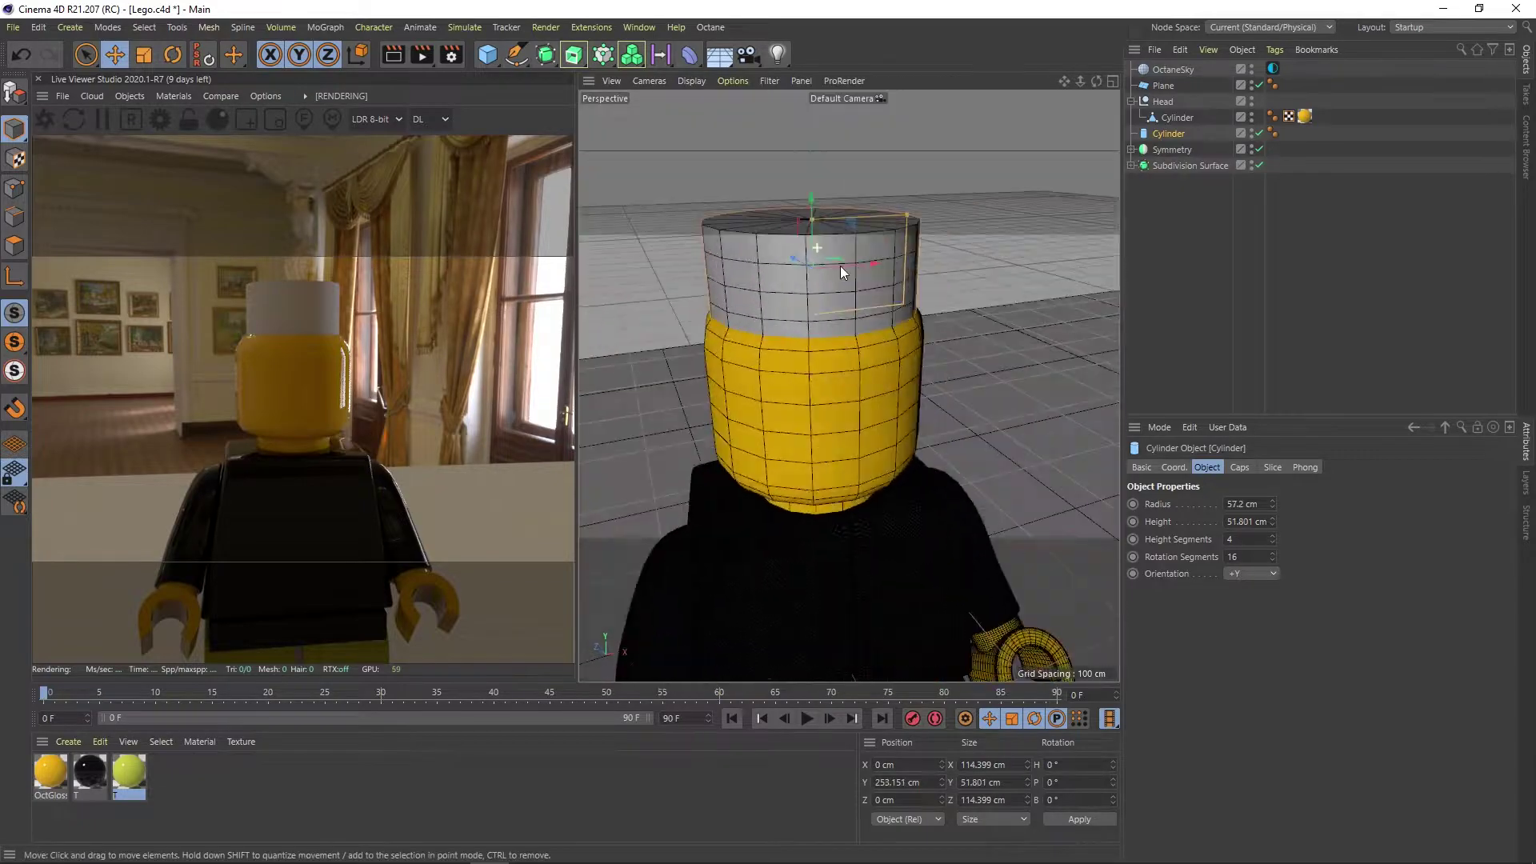
key("e")
left_click_drag(749, 359, 714, 298, "alt")
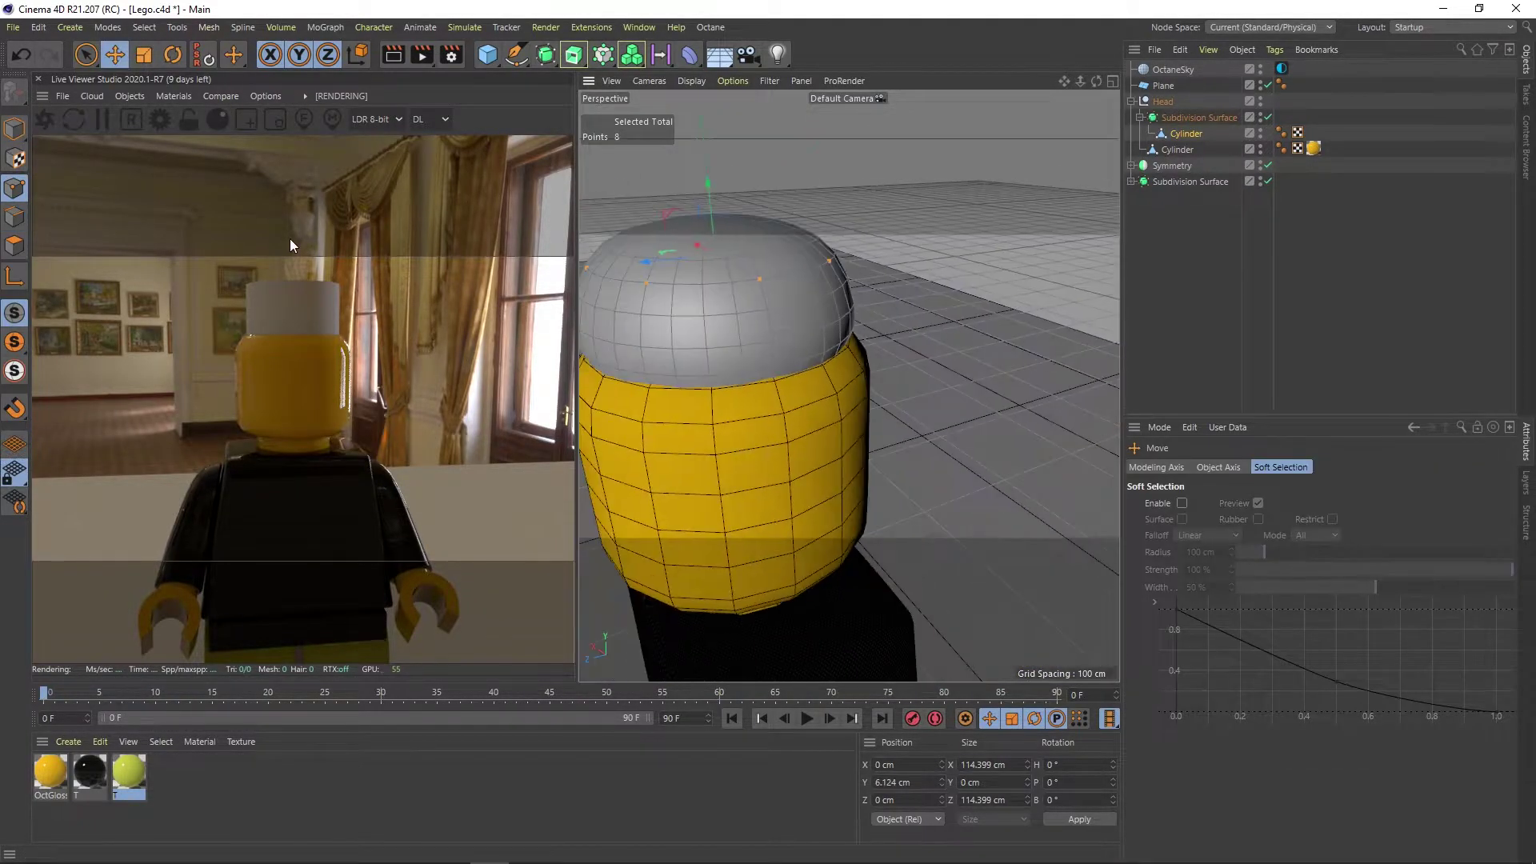
left_click_drag(805, 224, 818, 329, "alt")
Select the hair cap polygons and apply a new black Octane material named Hair.
left_click(736, 445)
left_click_drag(751, 401, 708, 425, "alt")
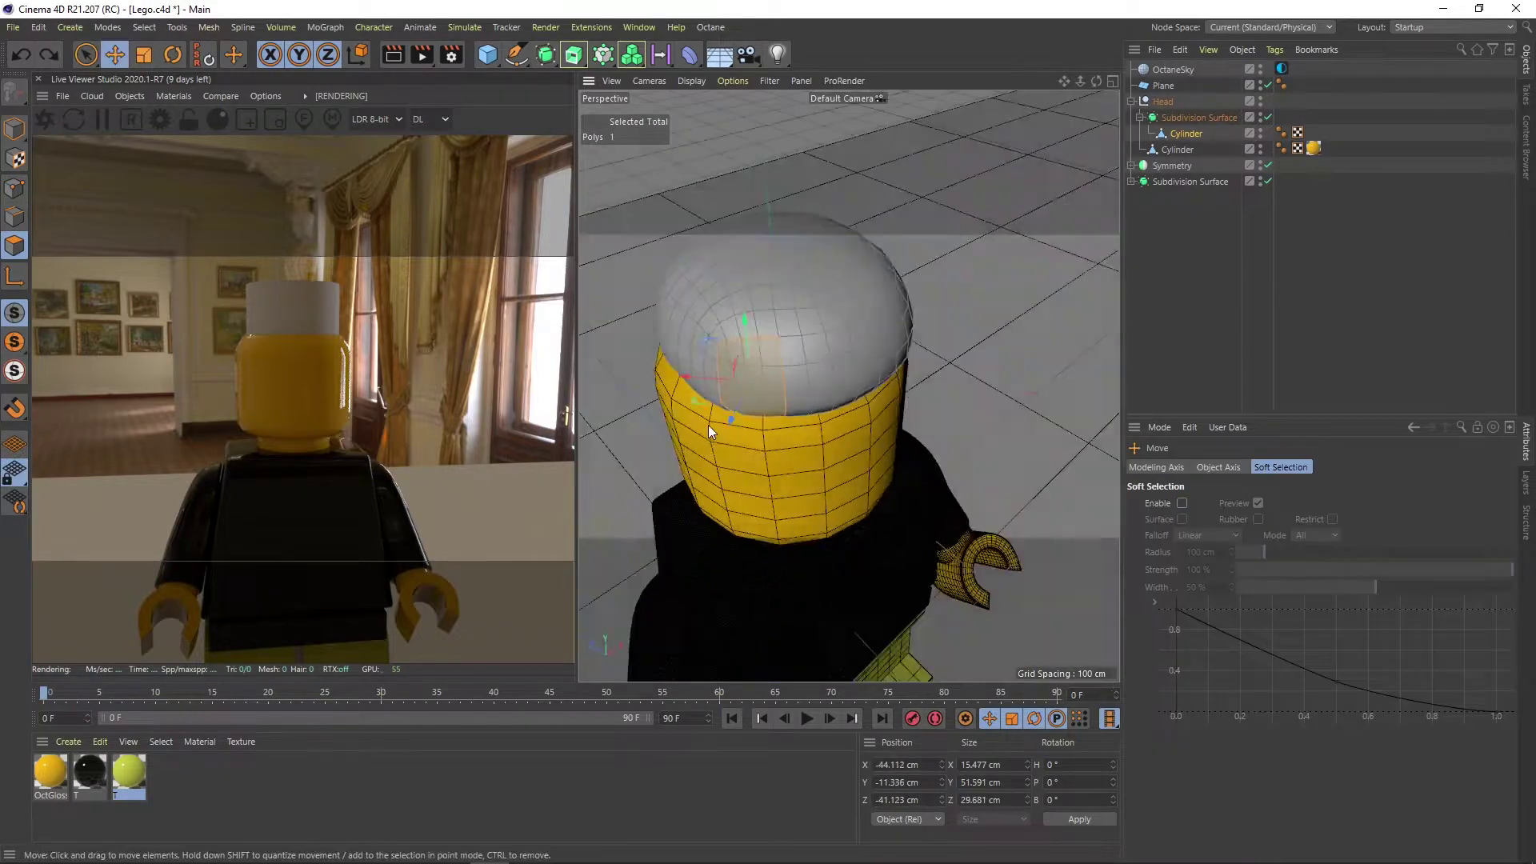
left_click(753, 333)
left_click_drag(752, 333, 870, 349, "alt")
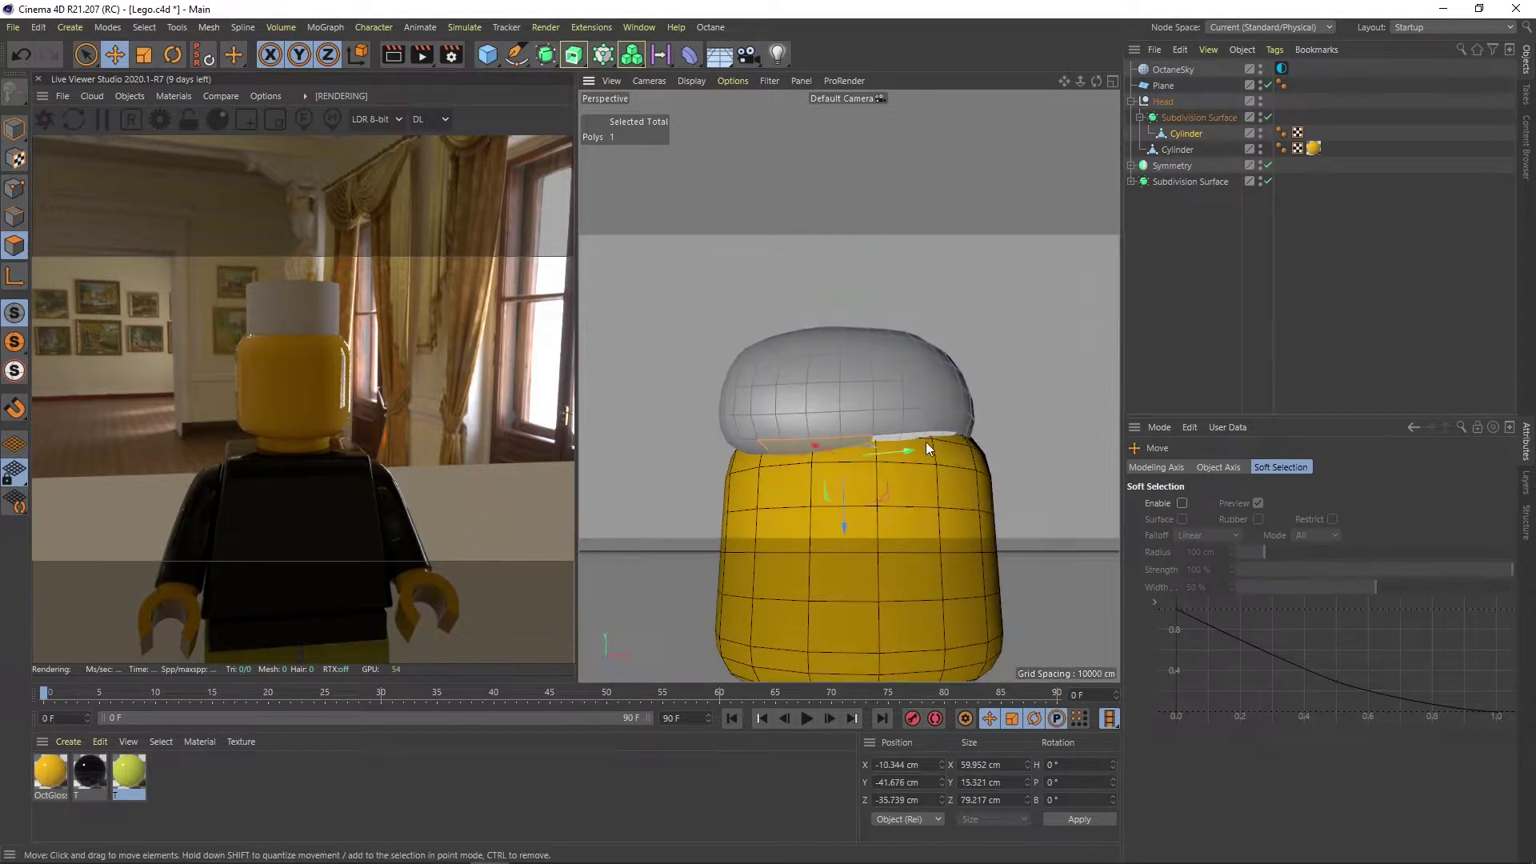
scroll(925, 441, "down", 3)
left_click_drag(89, 772, 772, 264)
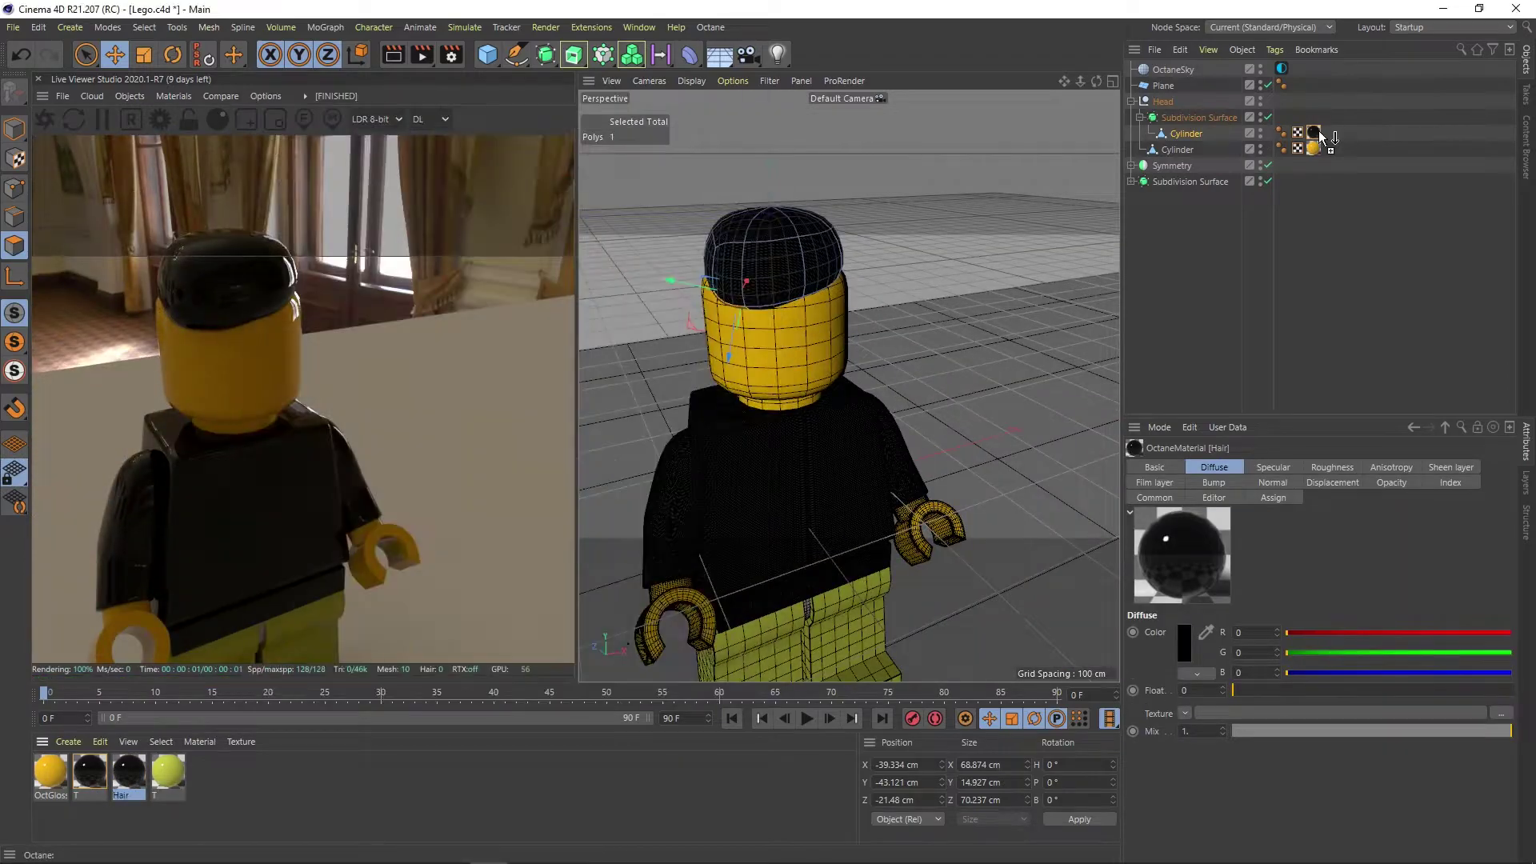
double_click(128, 772)
type("Hair")
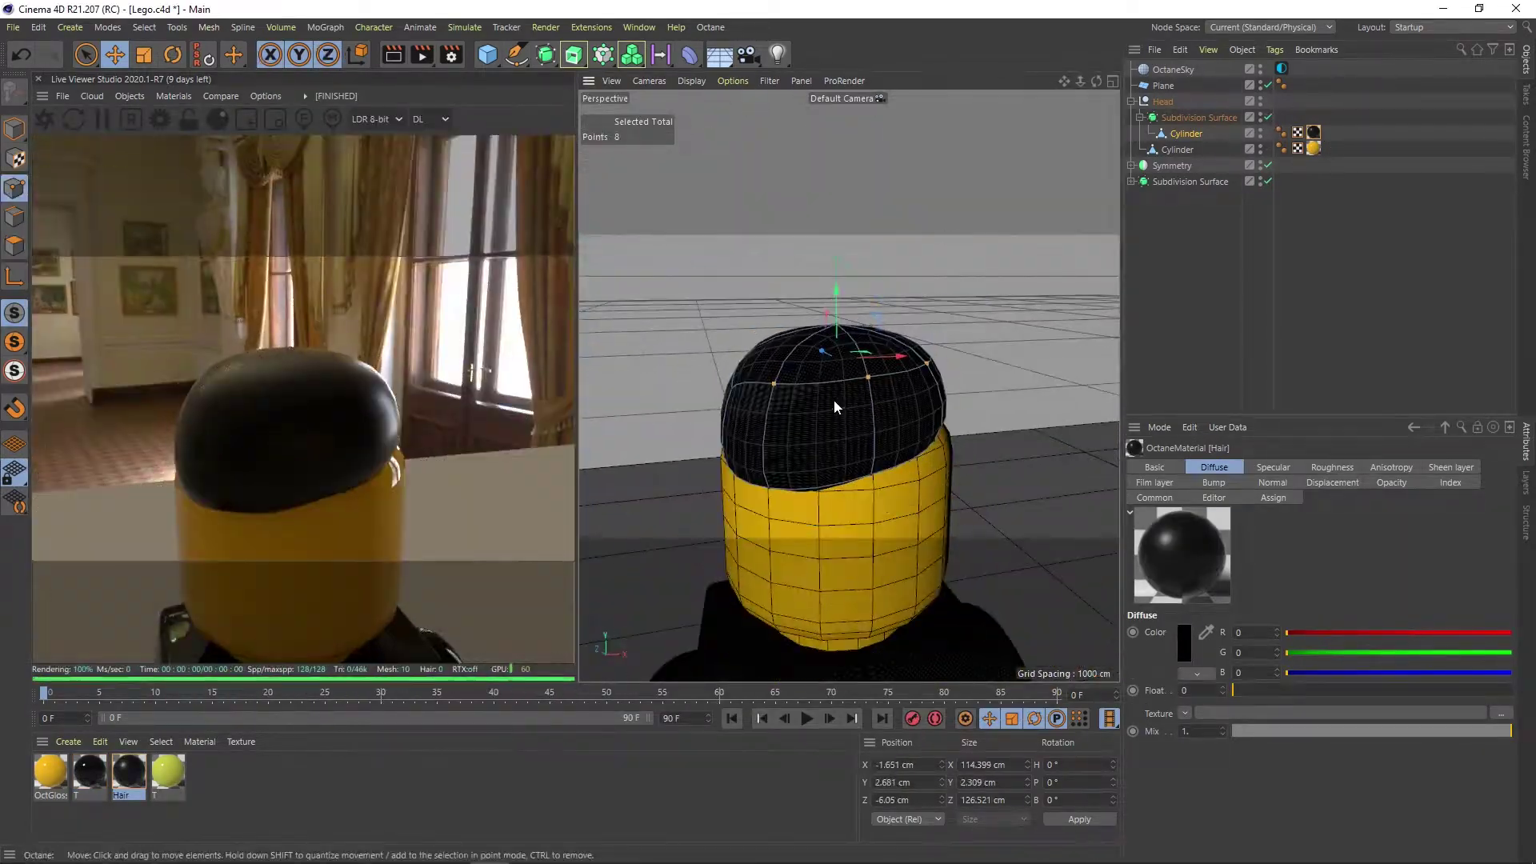
Cut a line across the hair mesh with the Line Cut tool.
left_click(845, 304)
left_click_drag(845, 304, 775, 400, "alt")
key("k")
key("k")
mouse_move(654, 462)
left_mouse_down()
mouse_move(775, 515)
mouse_move(766, 386)
left_mouse_up()
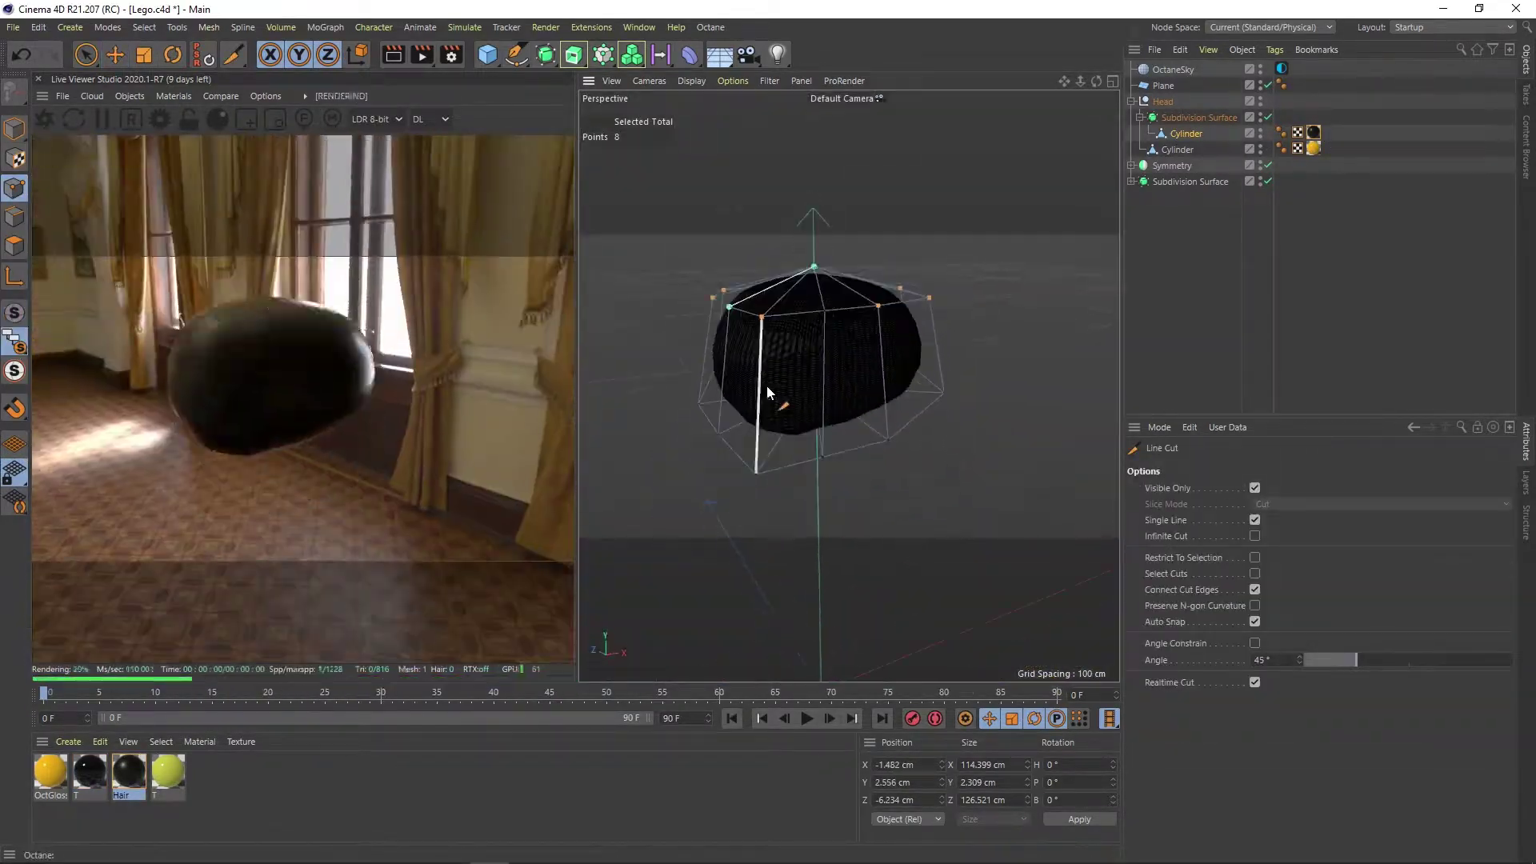
key("e")
mouse_move(871, 378)
left_mouse_down("alt")
mouse_move(839, 336)
mouse_move(831, 445)
left_mouse_up("alt")
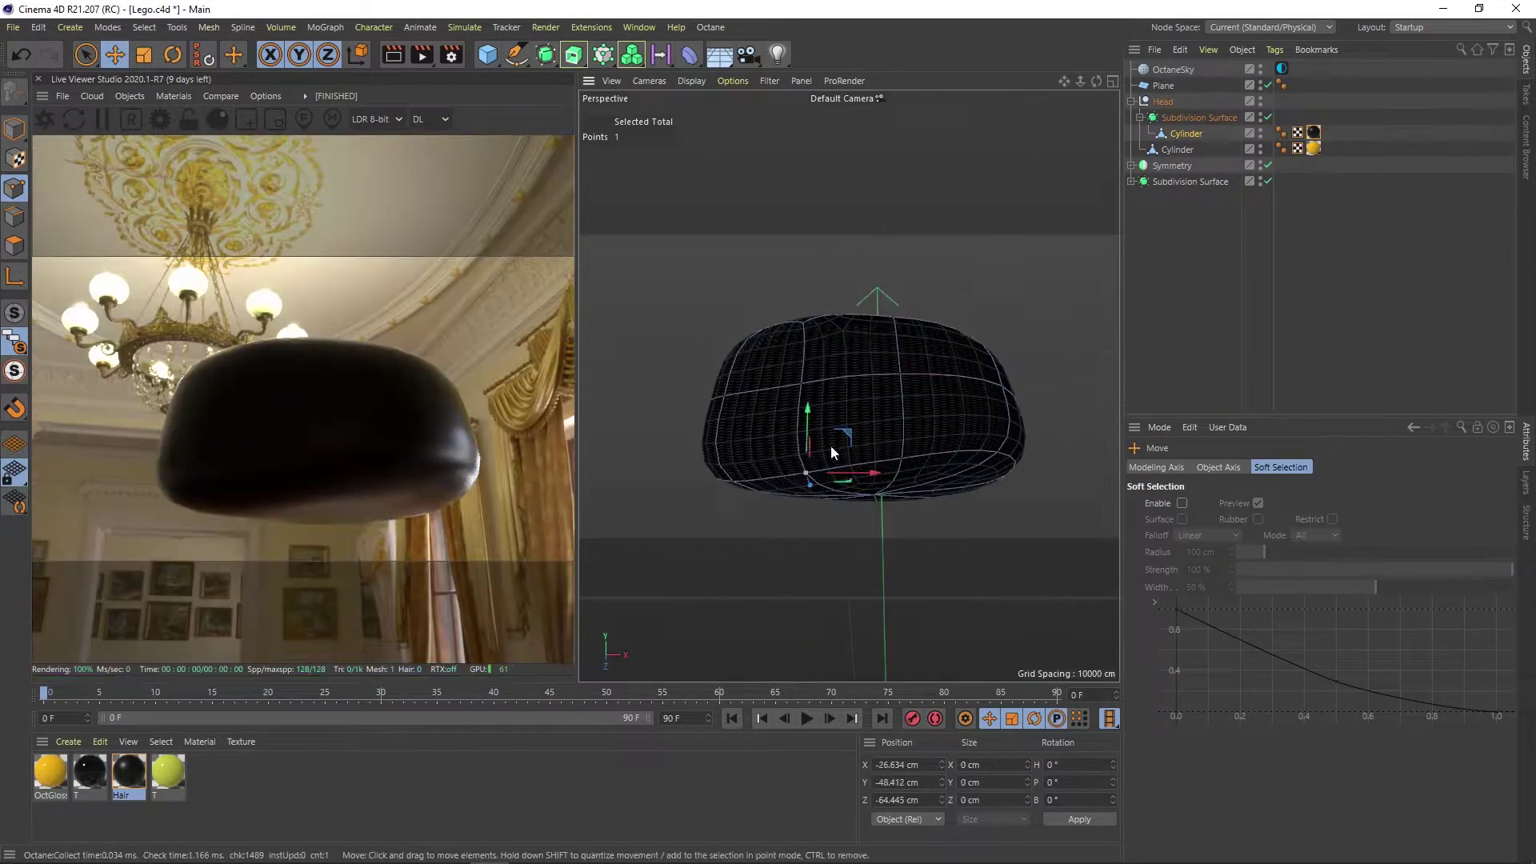
Try welding two hair edge points together, undo it, and return to point editing.
left_click(707, 335)
mouse_move(707, 335)
left_mouse_down("alt")
mouse_move(798, 256)
mouse_move(688, 390)
mouse_move(738, 342)
mouse_move(840, 402)
mouse_move(781, 436)
left_mouse_up("alt")
left_click(738, 343, "shift")
key("m")
key("q")
key("ctrl+z")
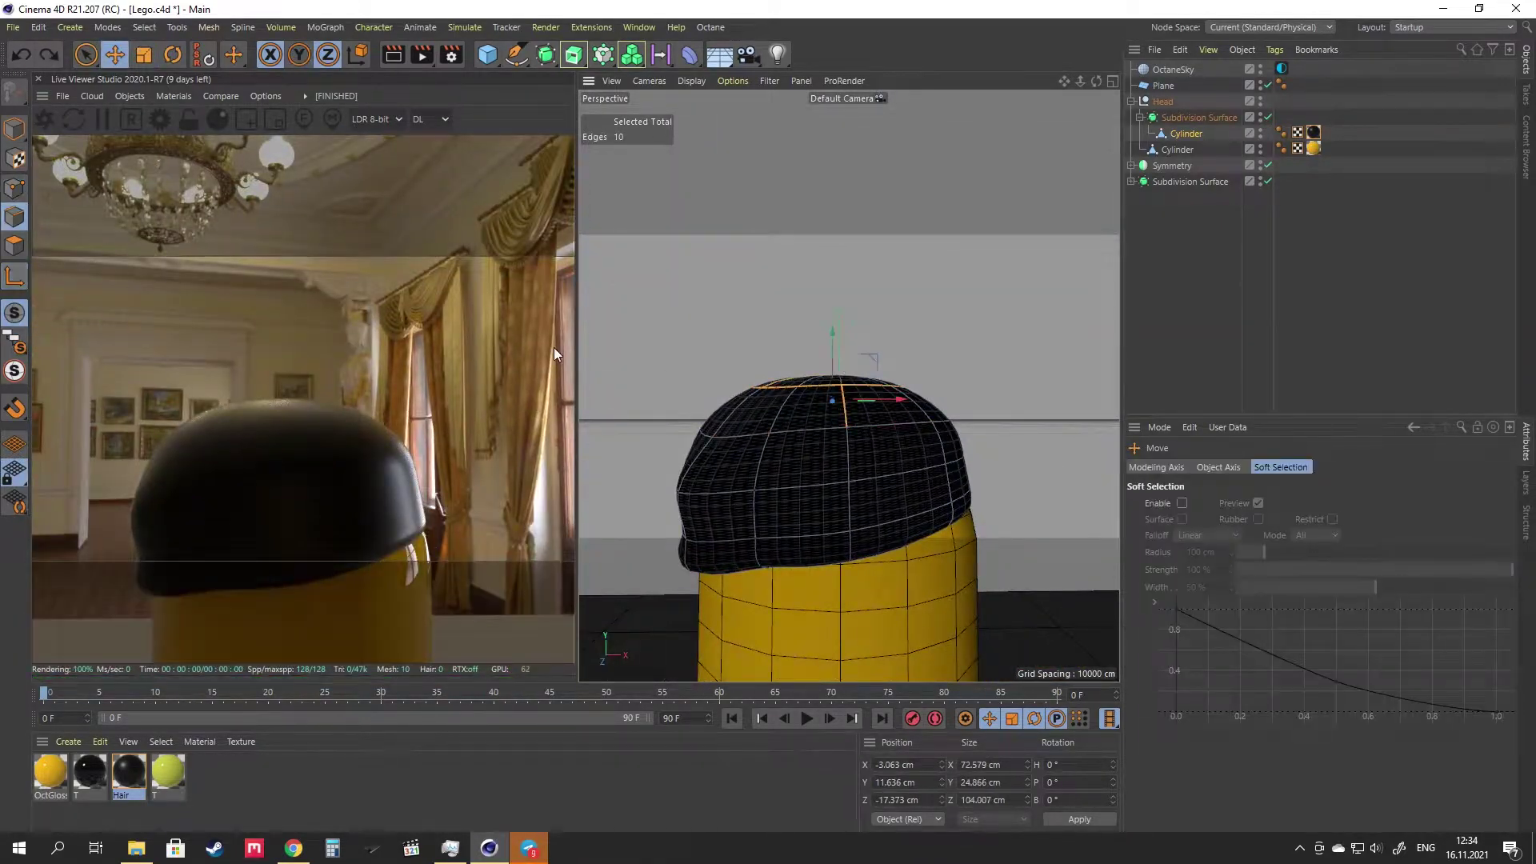
mouse_move(962, 358)
left_mouse_down("alt")
mouse_move(857, 388)
mouse_move(874, 317)
mouse_move(826, 279)
left_mouse_up("alt")
key("e")
scroll(755, 369, "down", 3)
scroll(796, 368, "up", 5)
key("Return")
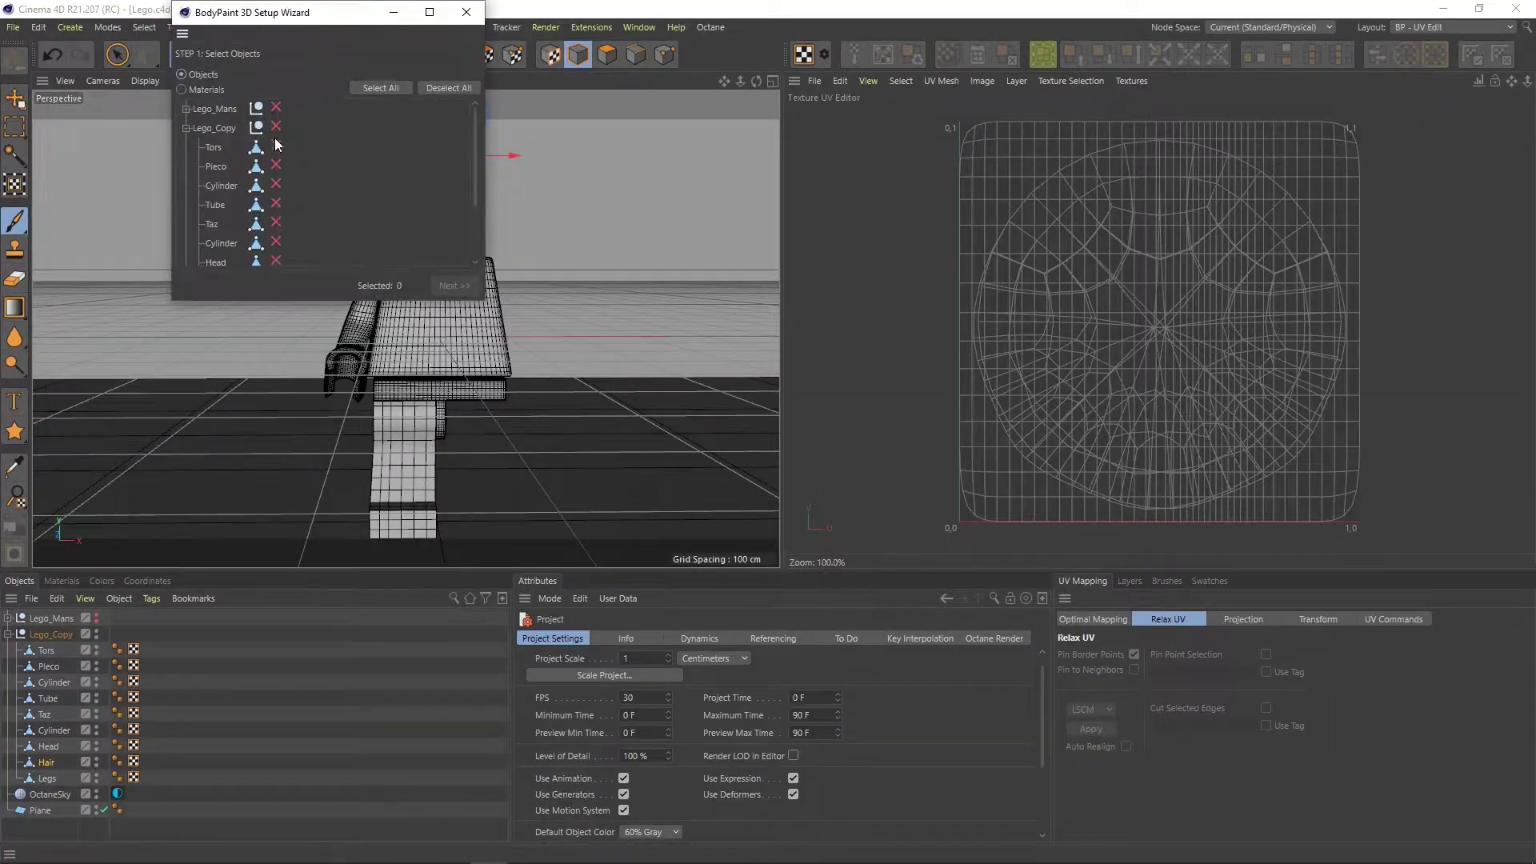
Finish the UV preparation and box-select the leg's UV points.
left_click(461, 286)
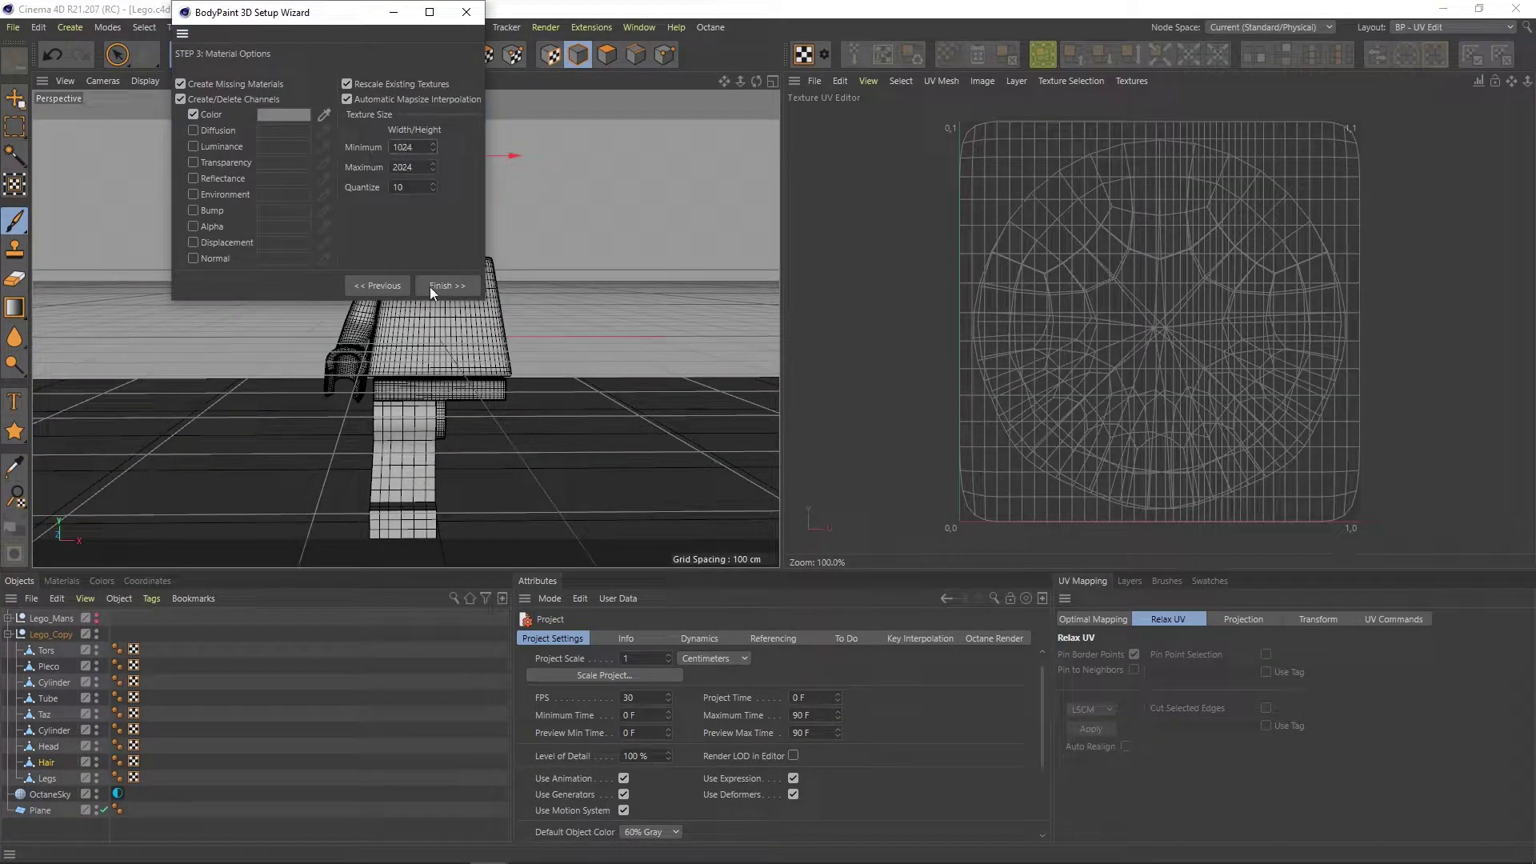
left_click(430, 286)
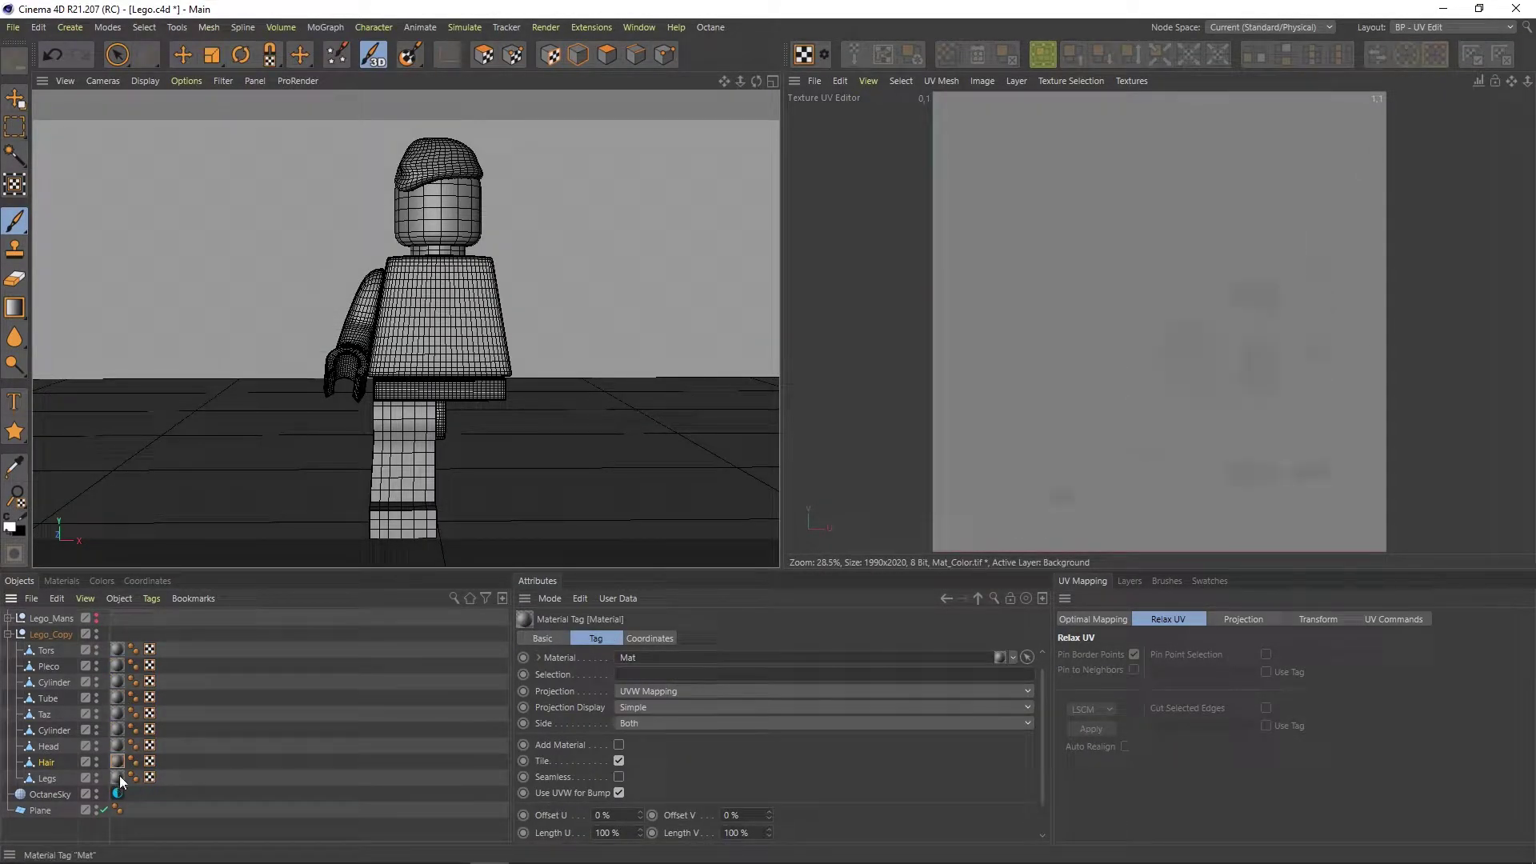
key("0")
left_click_drag(1029, 383, 904, 477)
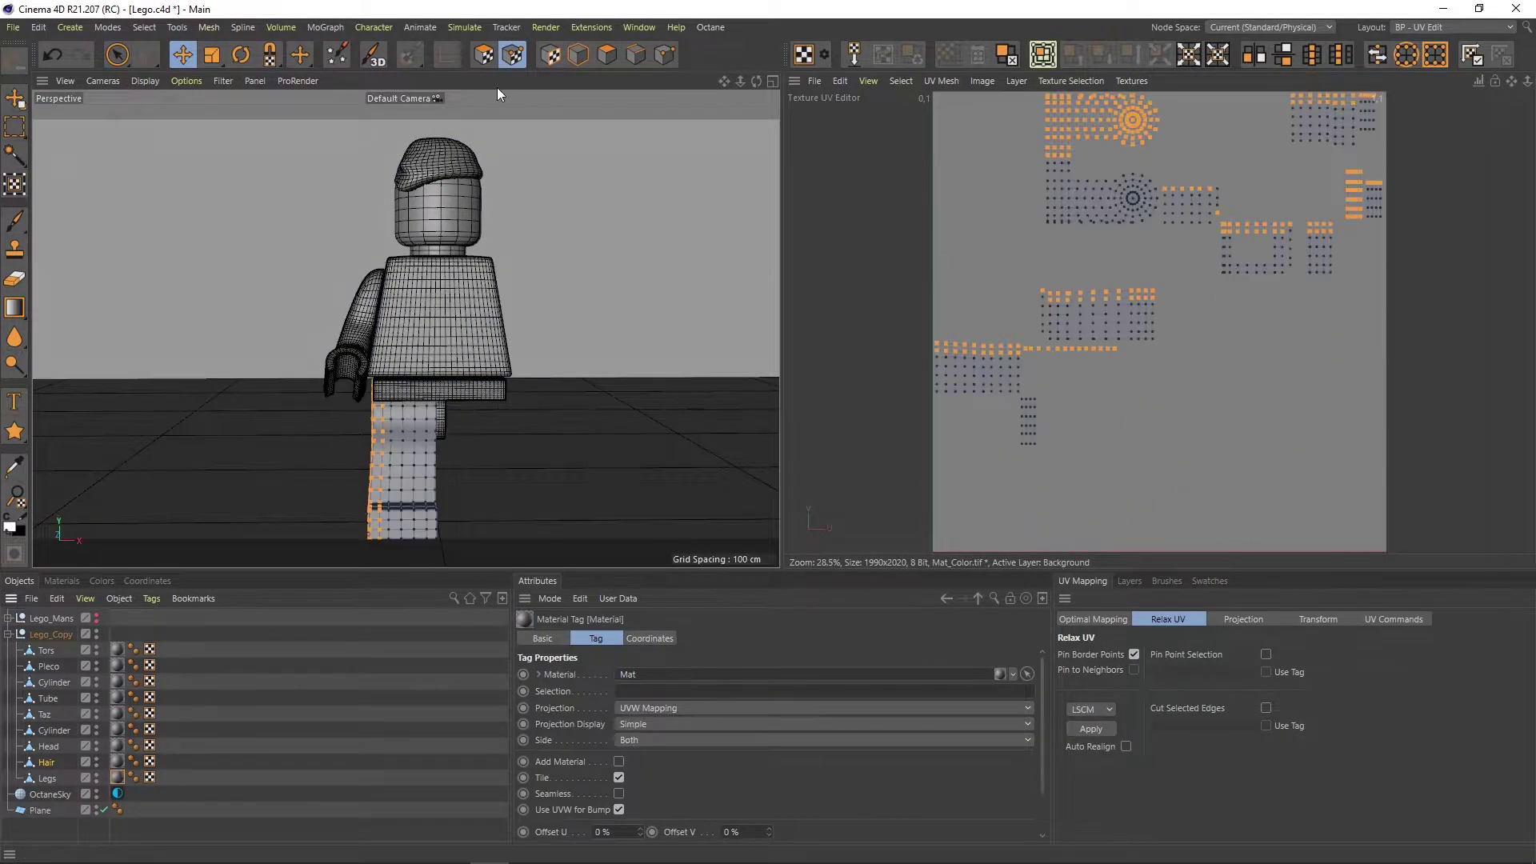
Switch back to the Startup layout and export the figure as Lego.fbx.
left_click(1410, 185)
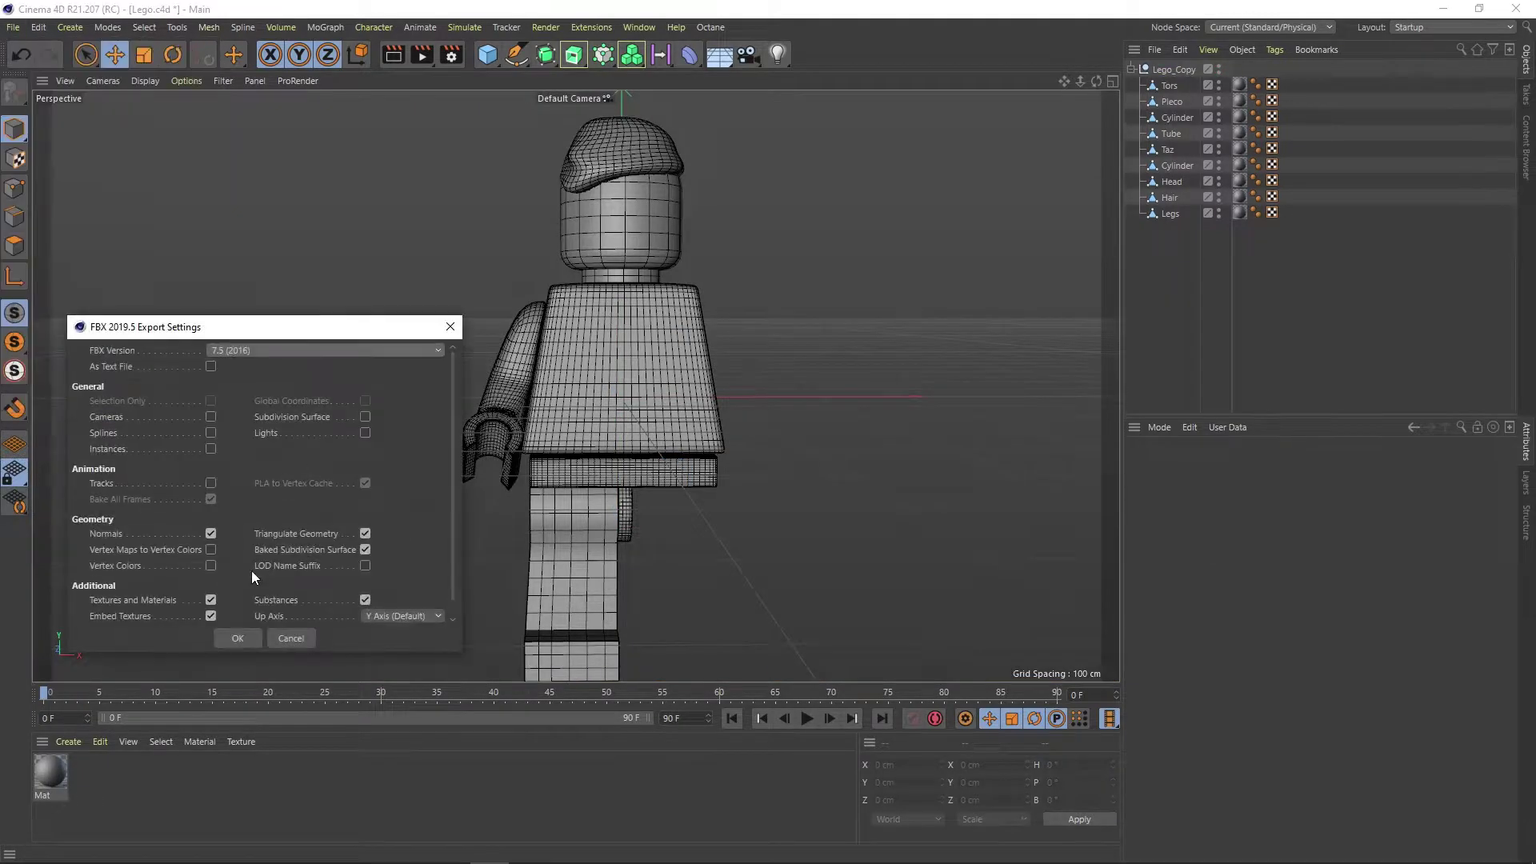
left_click(233, 638)
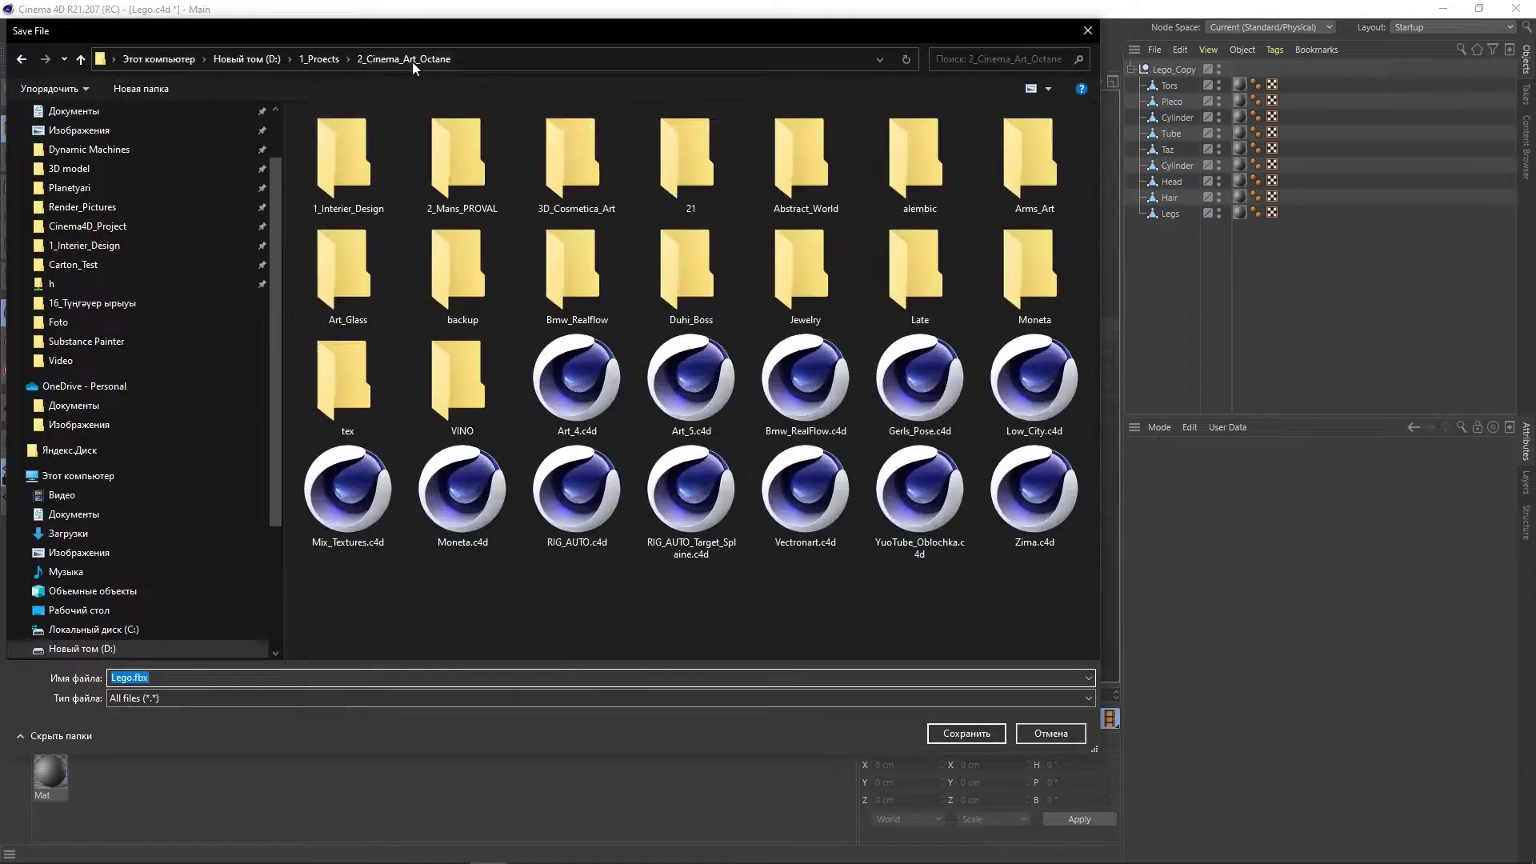
double_click(359, 205)
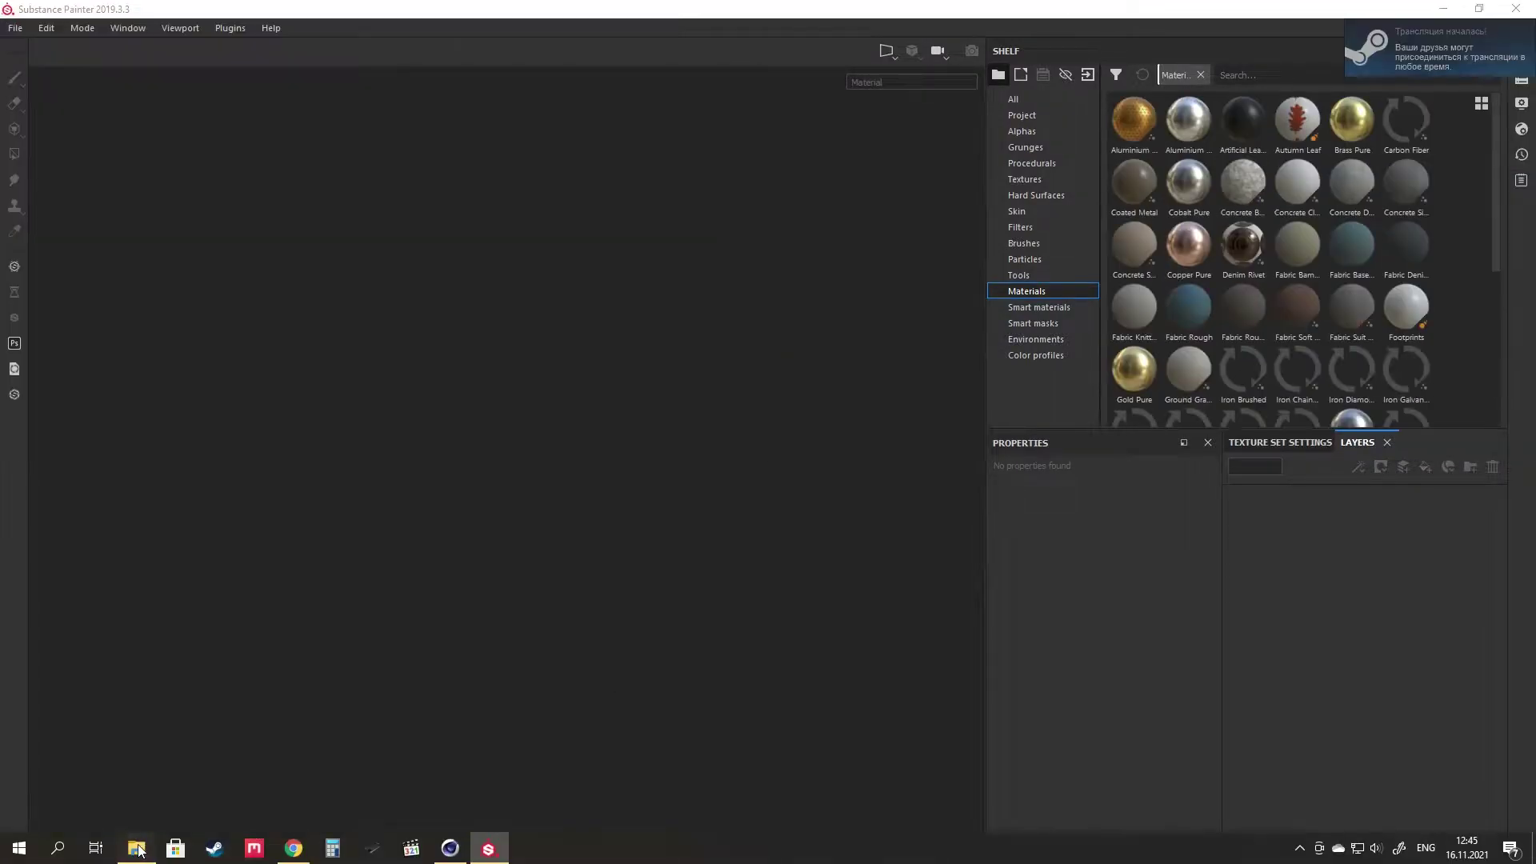
Create a project from Lego.fbx and give the head's Mat.6 a yellow Plastic PVC material.
left_click(833, 636)
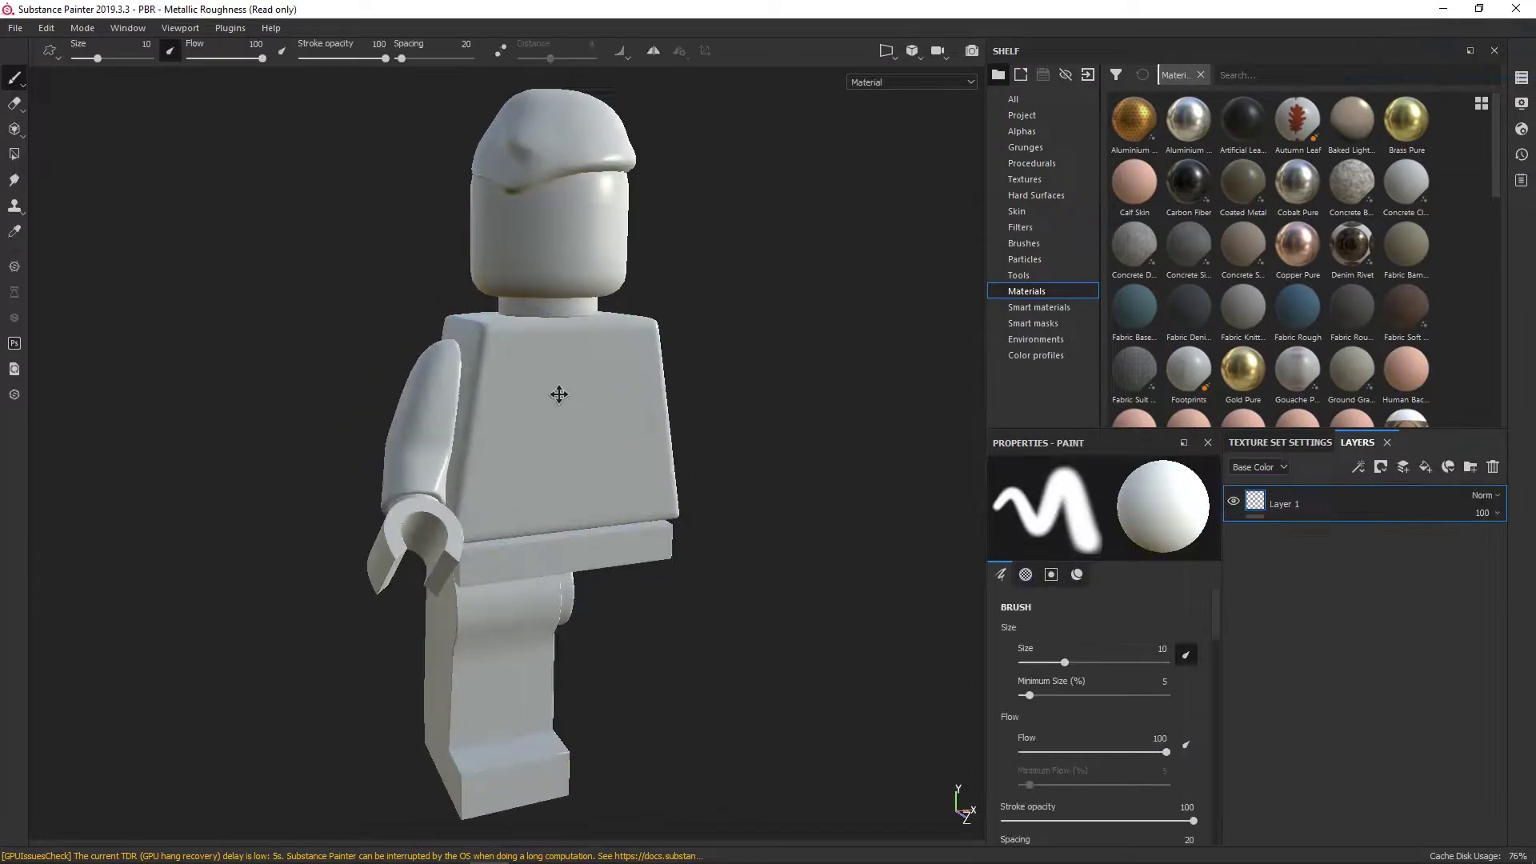
mouse_move(566, 394)
left_mouse_down("alt")
mouse_move(627, 401)
mouse_move(593, 305)
left_mouse_up("alt")
scroll(593, 305, "up", 3)
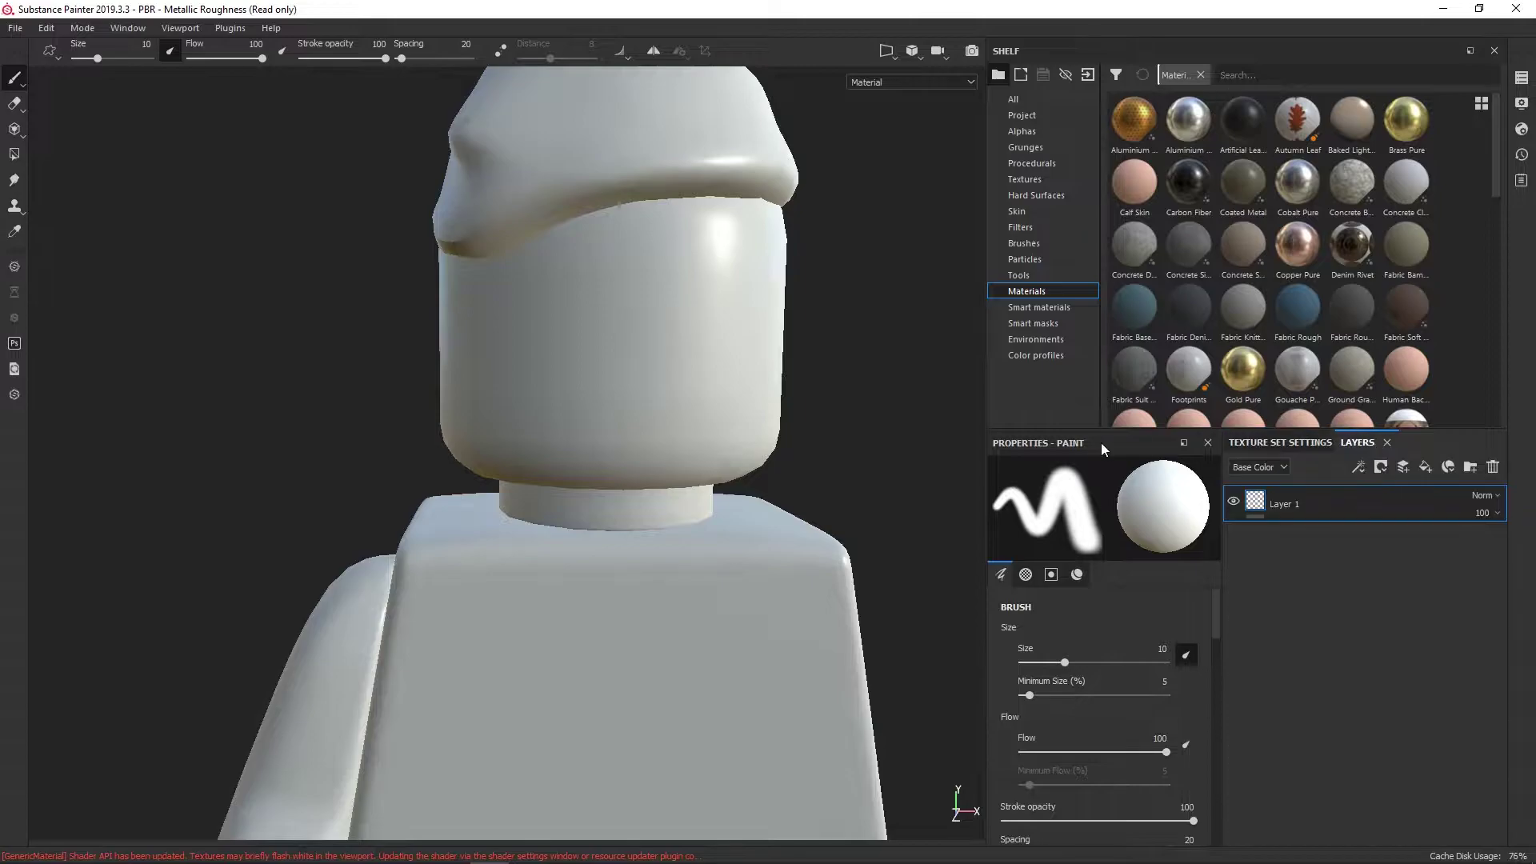
left_click(268, 181)
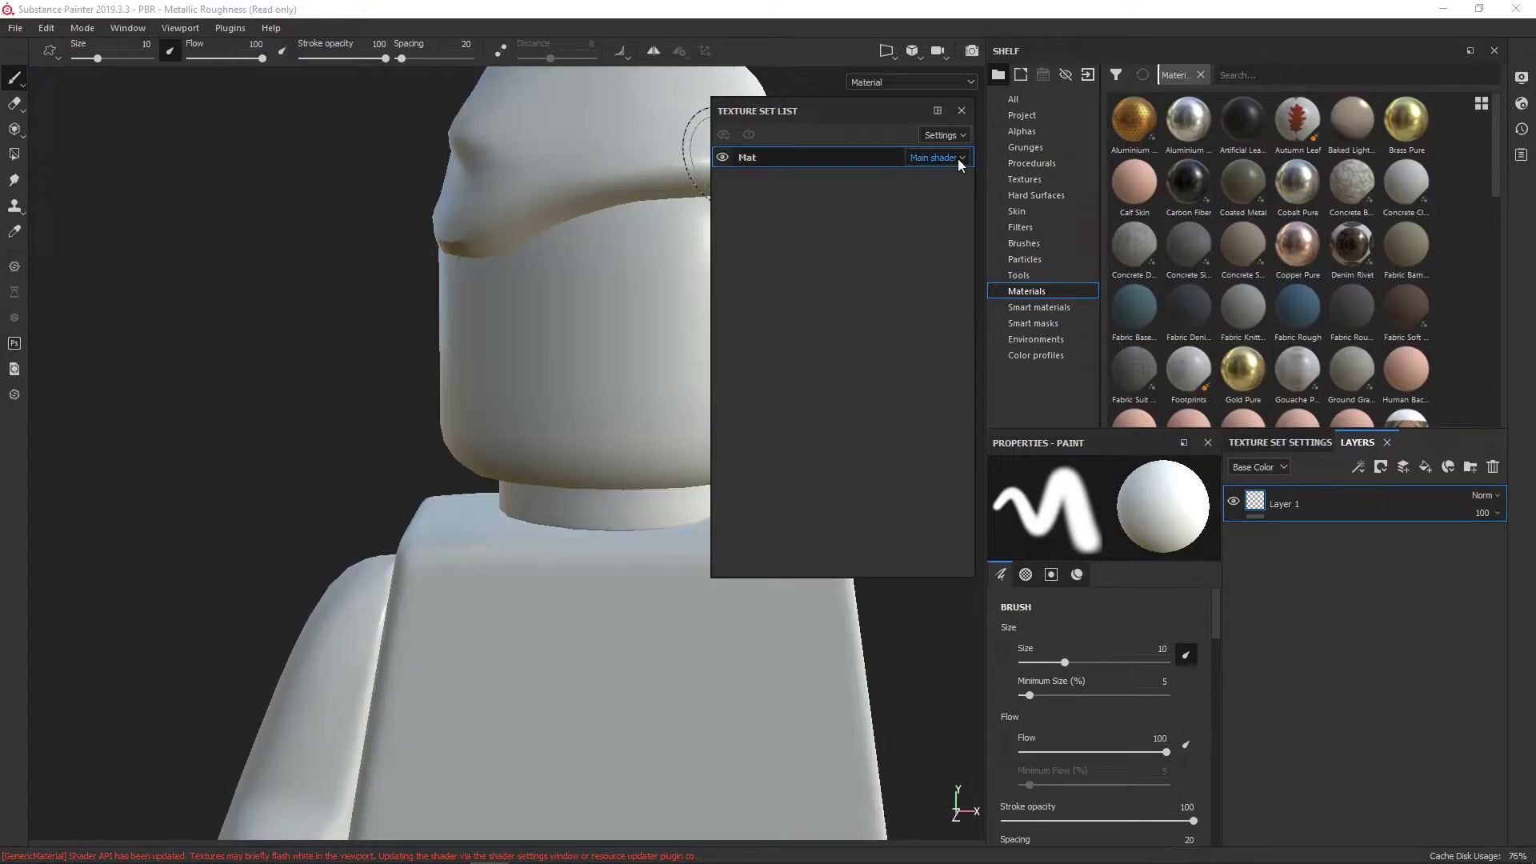
left_click(1106, 75)
type("pla")
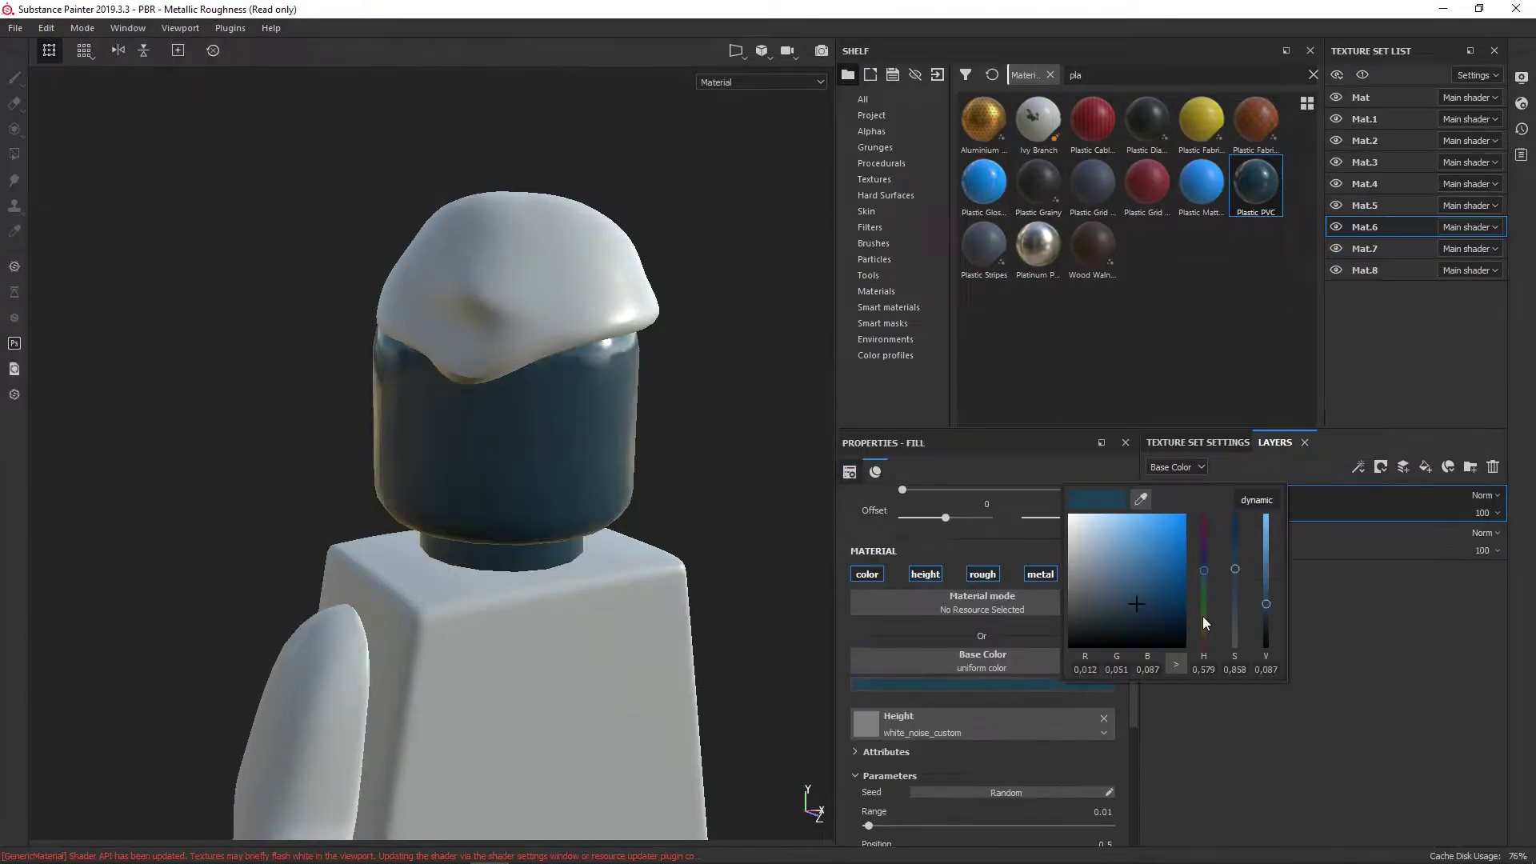
left_click(1165, 550)
Set a black size-2 brush on the paint layer and test an eye dot.
left_click(1200, 504)
double_click(1076, 649)
type("2")
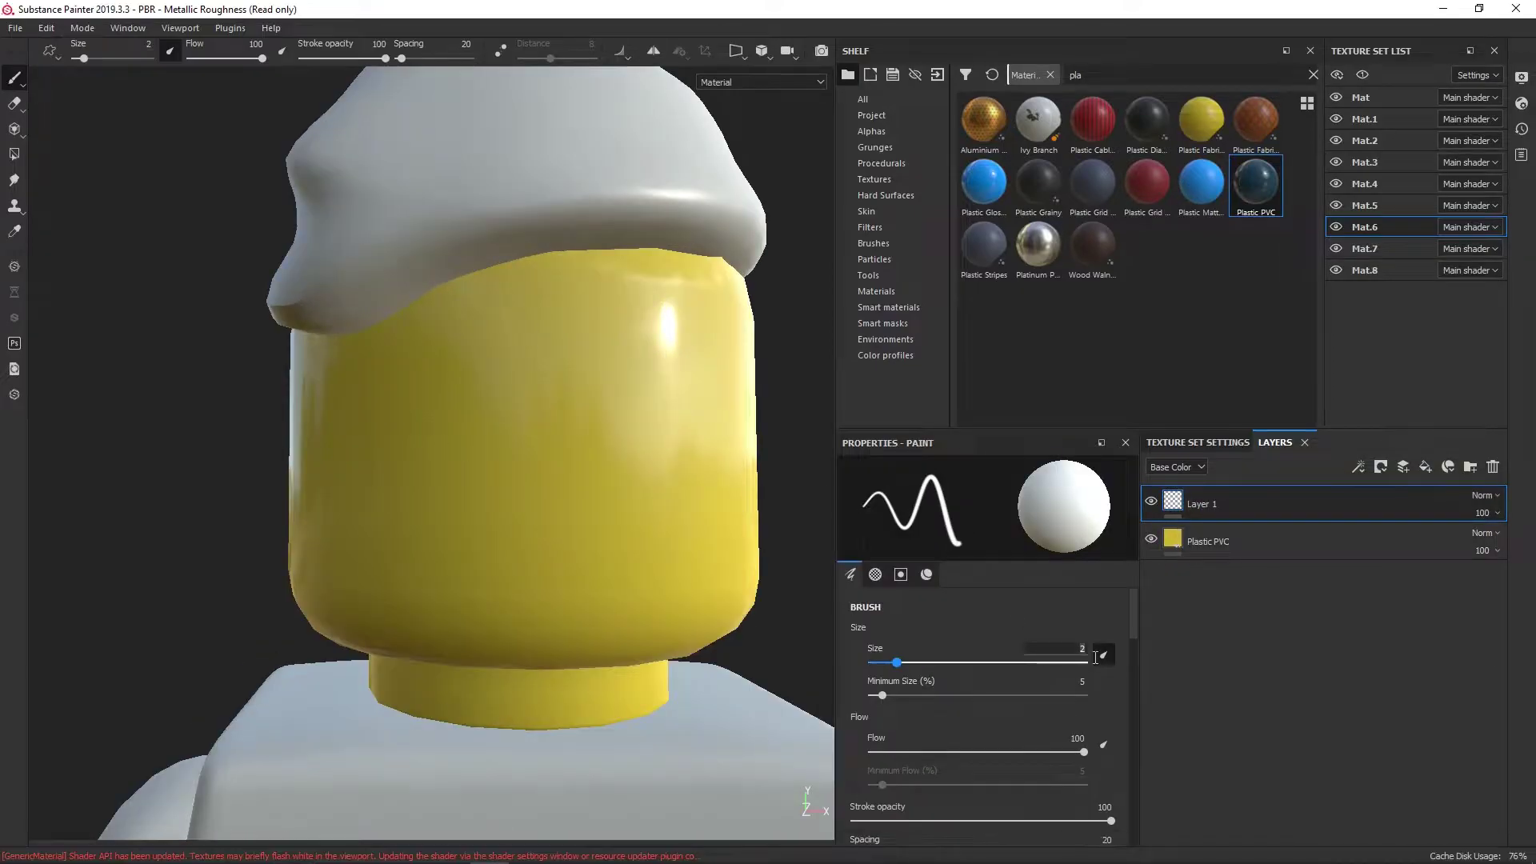
scroll(1117, 753, "down", 5)
left_click(491, 377)
left_click_drag(617, 402, 542, 282, "alt")
scroll(984, 680, "up", 5)
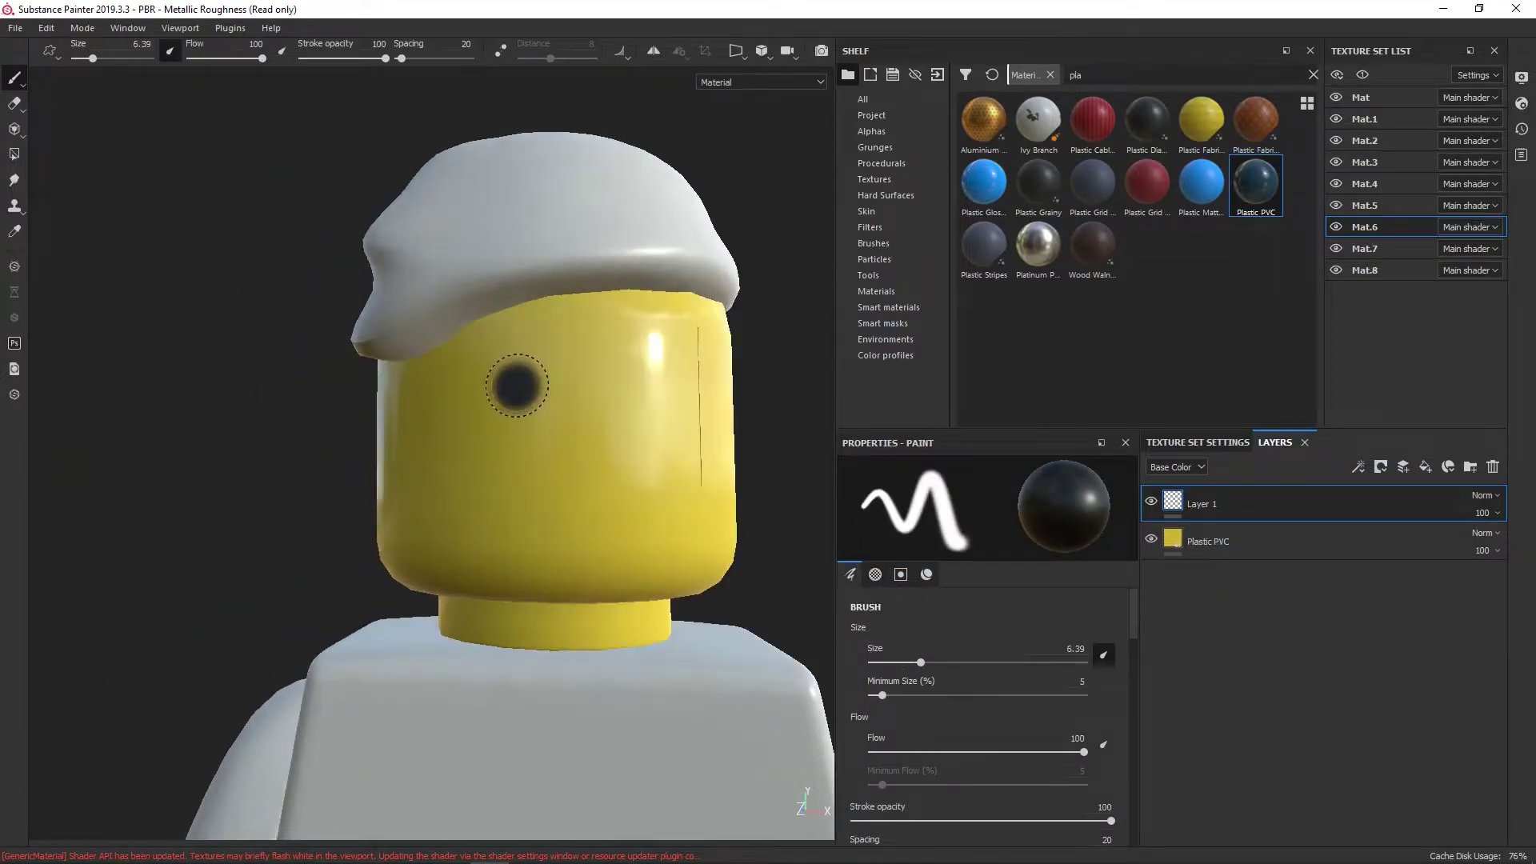
key("e")
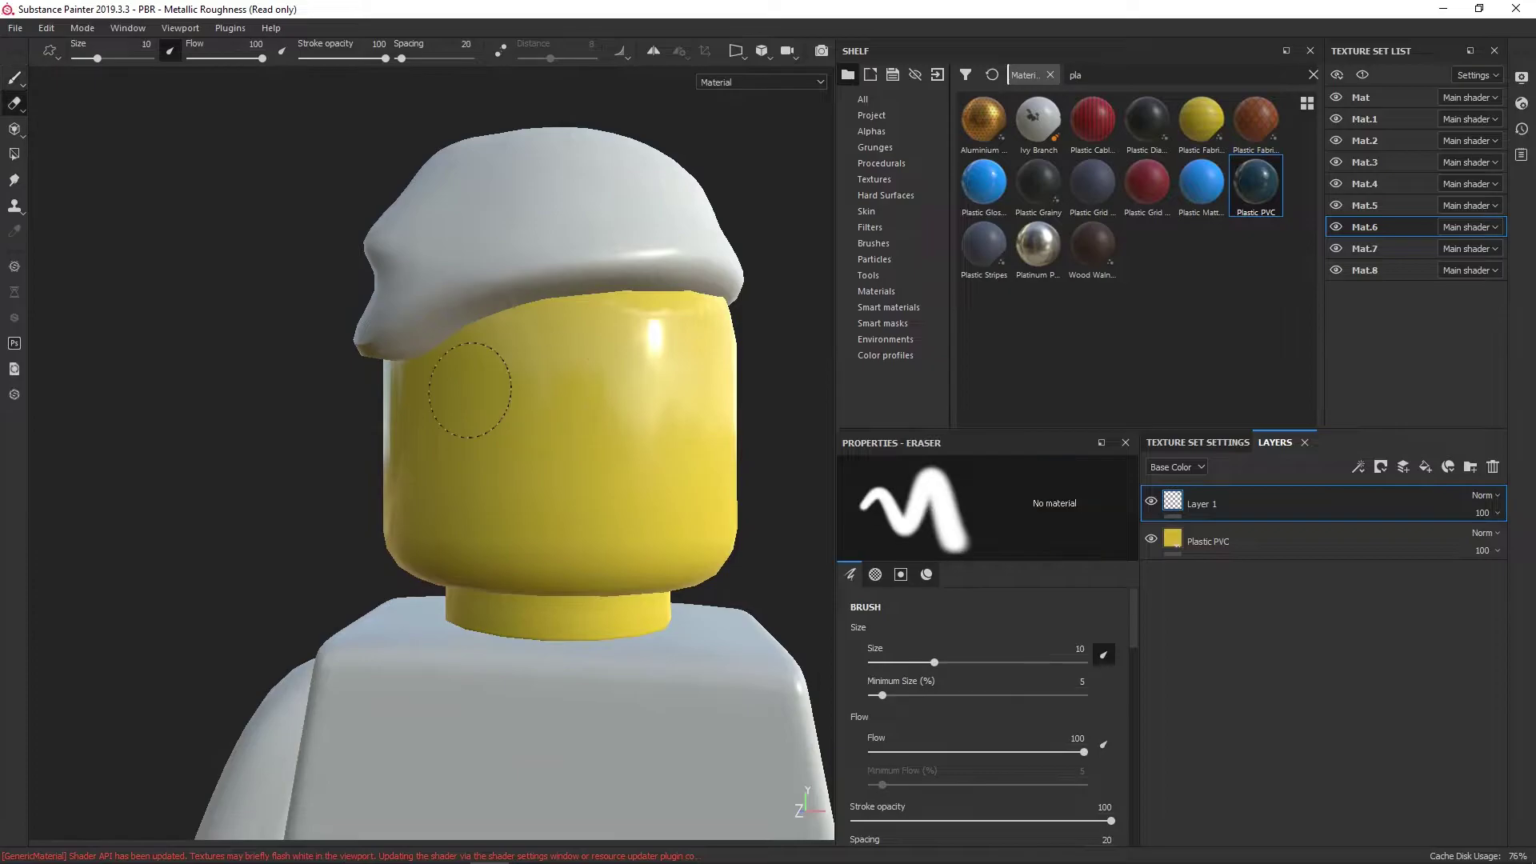
key("1")
Turn on symmetry and paint mirrored black eyes and the mouth outline.
key("l")
scroll(470, 390, "down", 5)
scroll(624, 544, "up", 3)
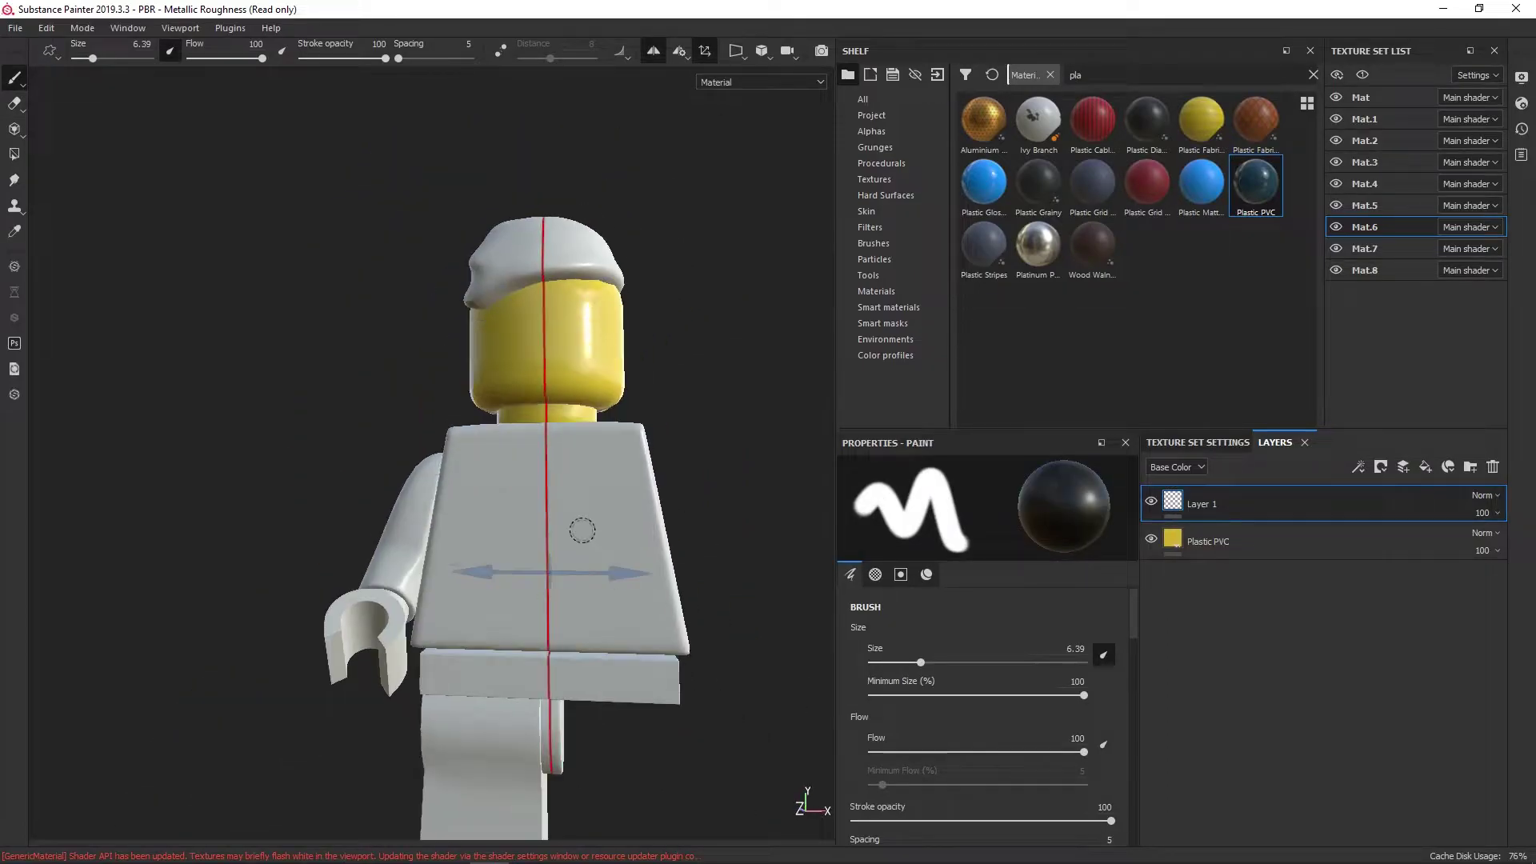
scroll(582, 530, "up", 3)
left_click(528, 307)
scroll(528, 307, "up", 3)
left_click_drag(564, 352, 486, 345)
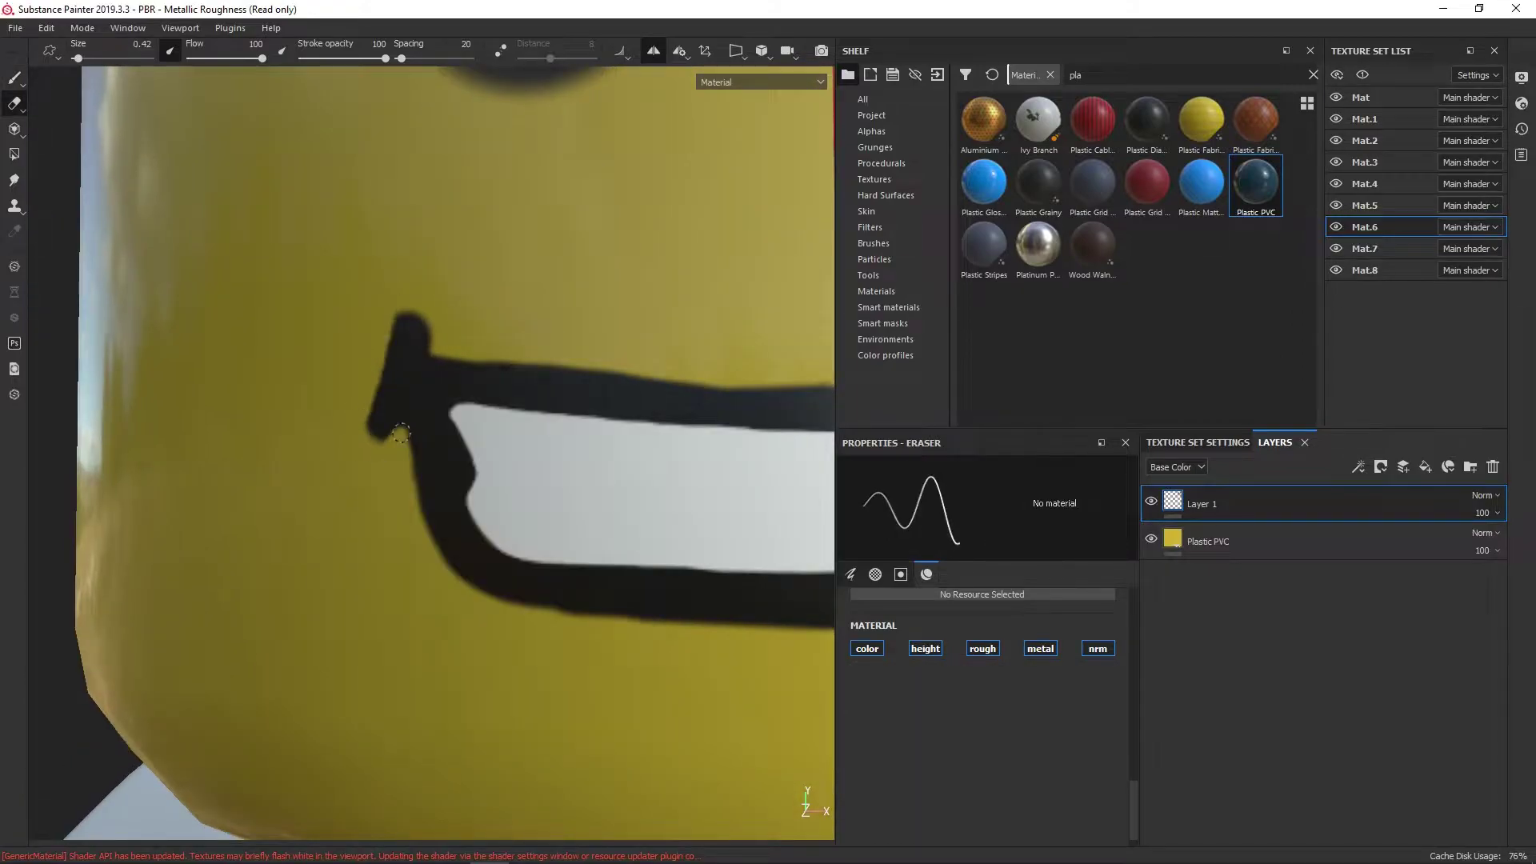
Add a new paint layer, pick its colour, and frame the face for further detail painting.
key("ctrl+shift+n")
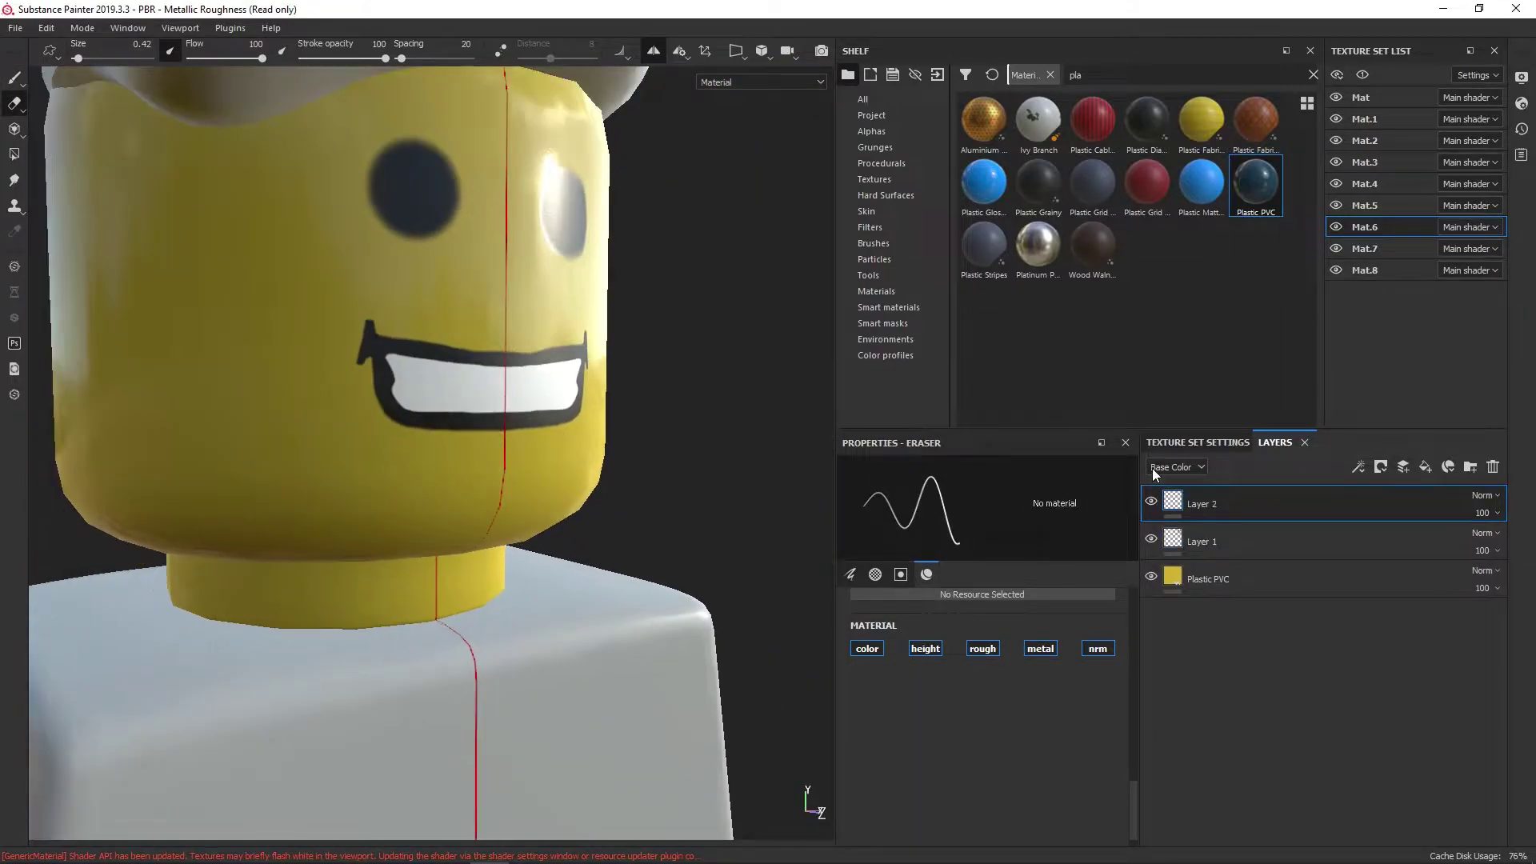
scroll(1129, 704, "up", 3)
scroll(1125, 721, "up", 3)
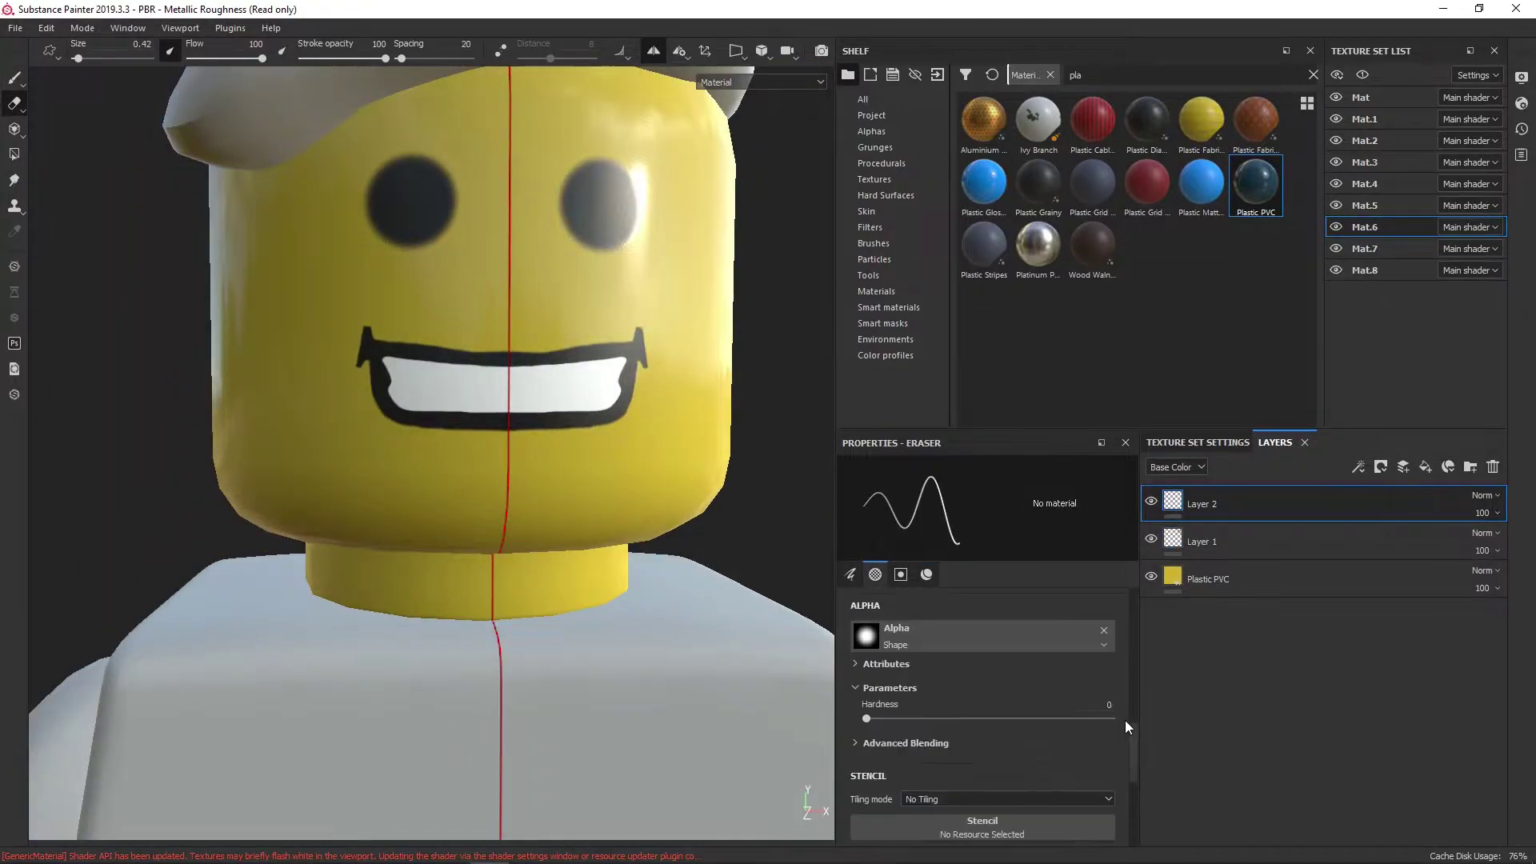
scroll(1125, 720, "up", 2)
key("1")
left_click(1036, 744)
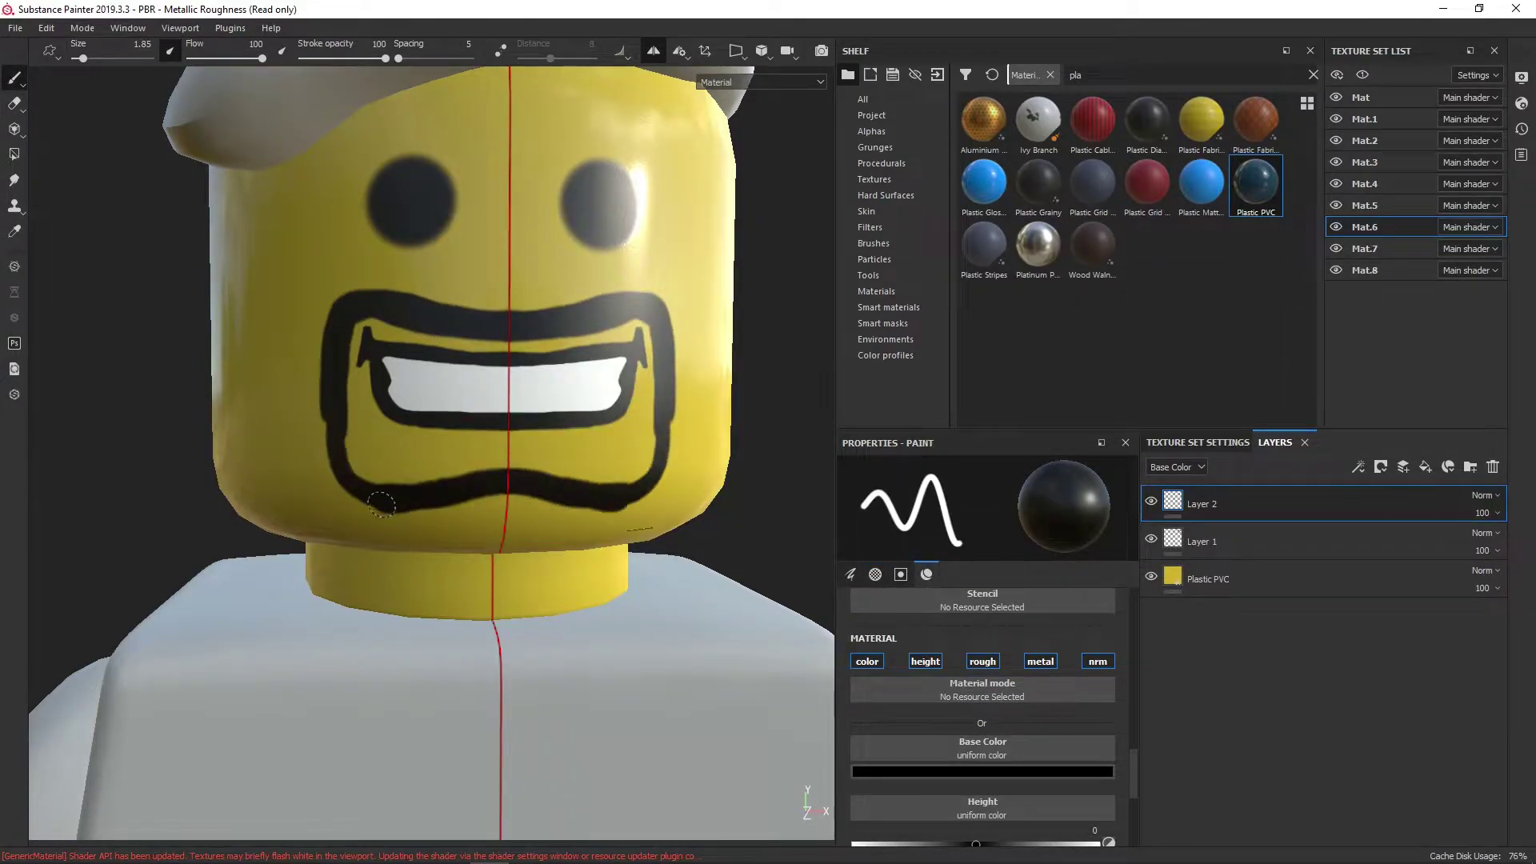
left_click_drag(382, 504, 425, 493, "alt")
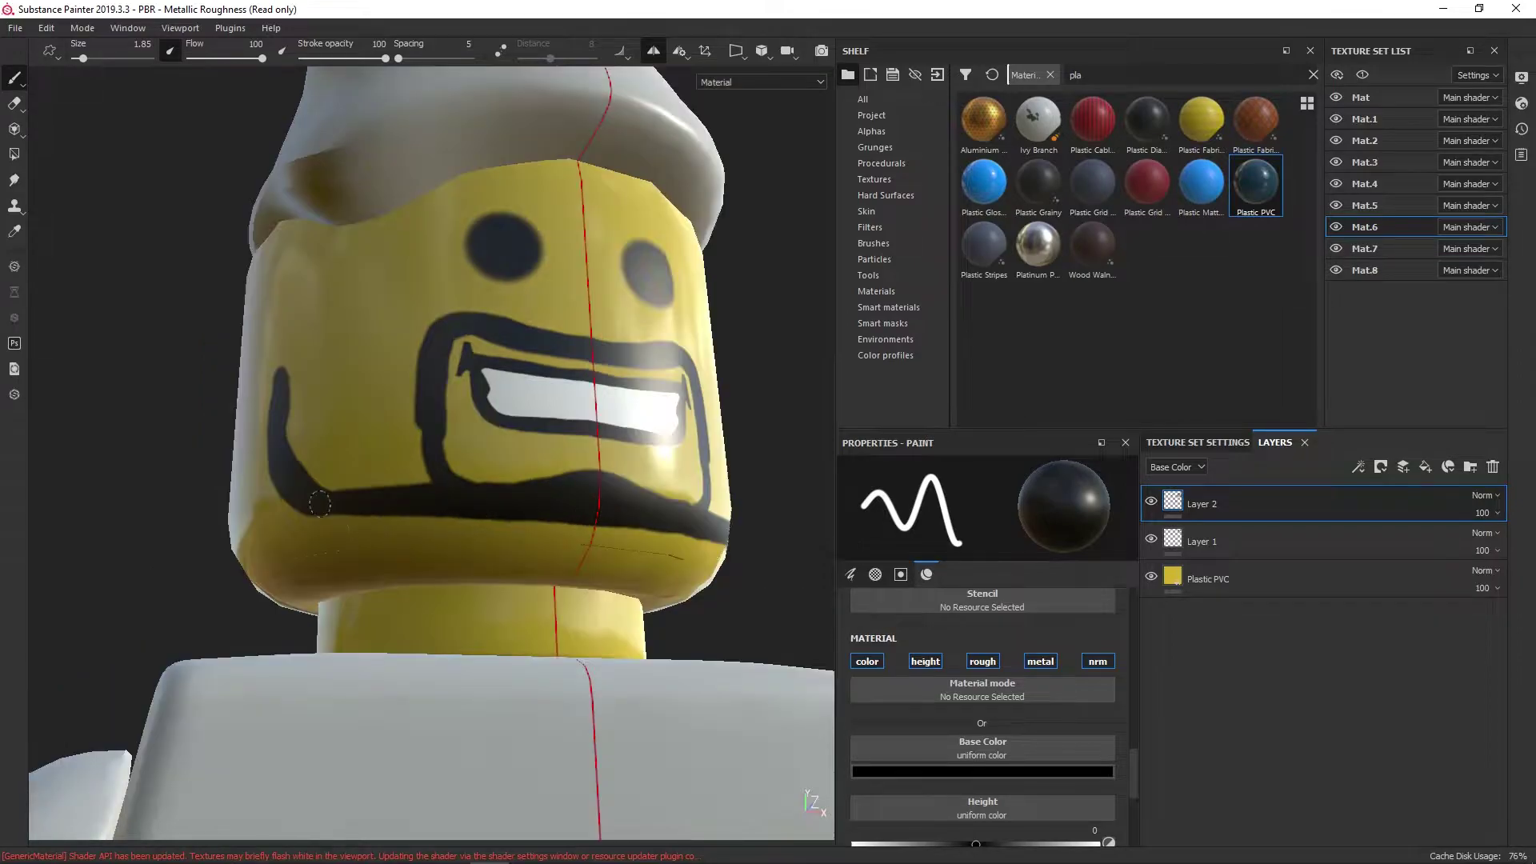
mouse_move(299, 487)
left_mouse_down("alt")
mouse_move(590, 515)
mouse_move(450, 494)
left_mouse_up("alt")
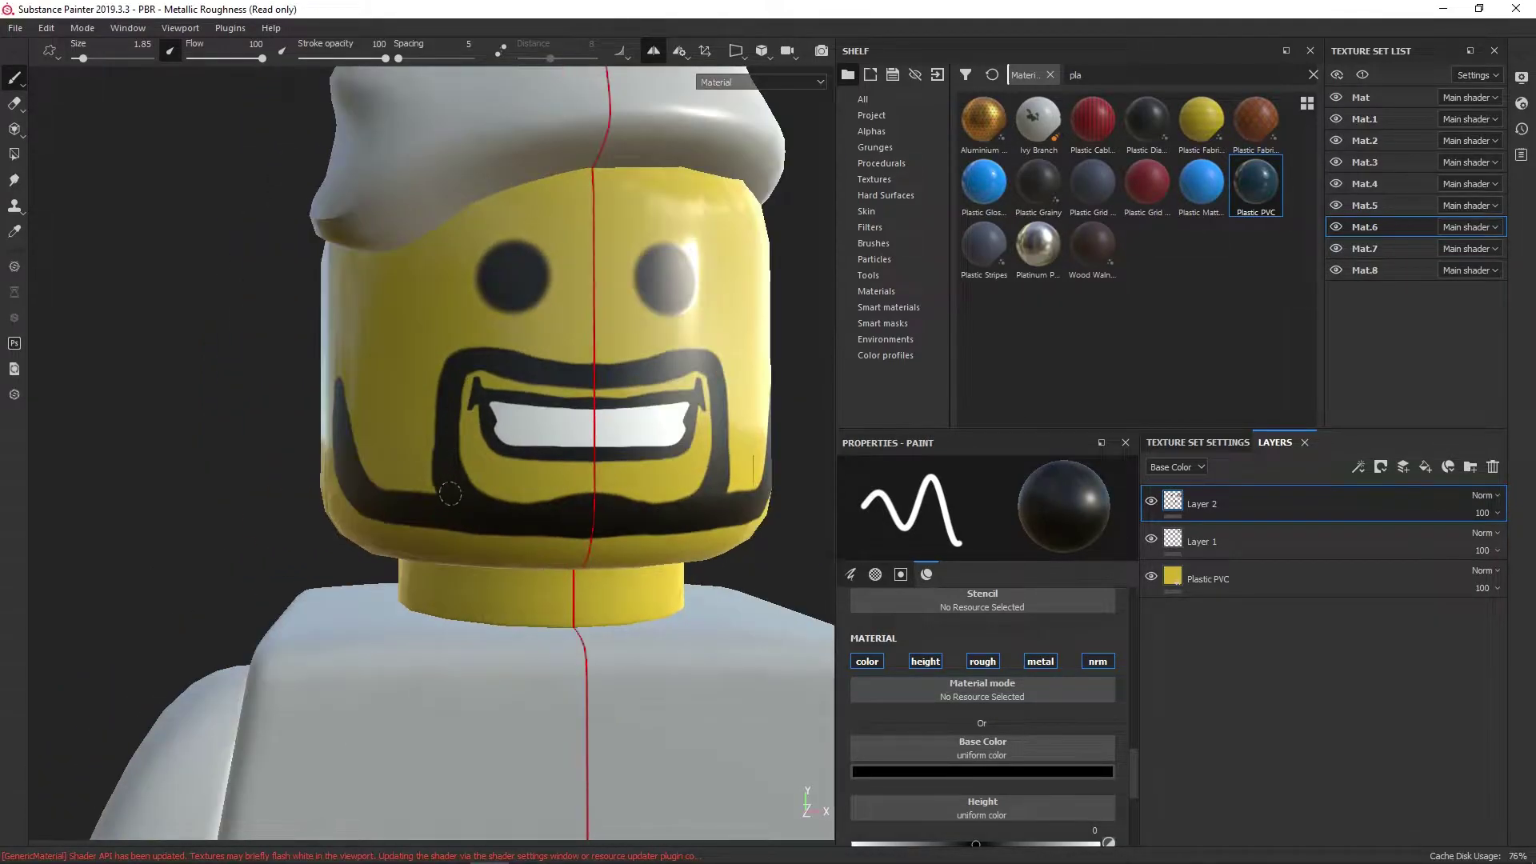
mouse_move(422, 422)
left_mouse_down("alt")
mouse_move(574, 460)
mouse_move(478, 483)
left_mouse_up("alt")
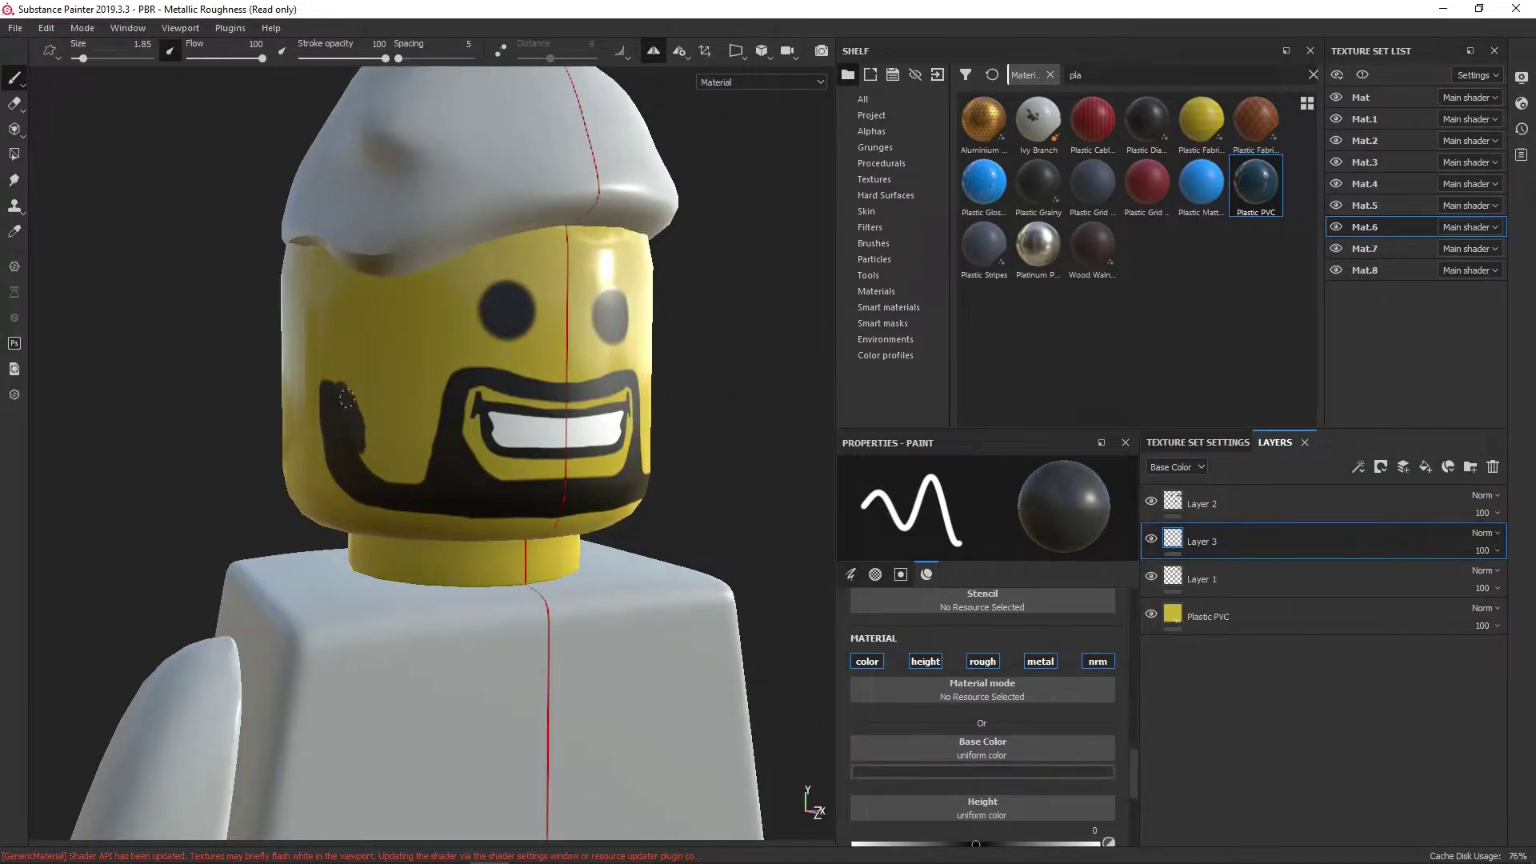
left_click_drag(374, 471, 412, 392, "alt")
left_click(1240, 579)
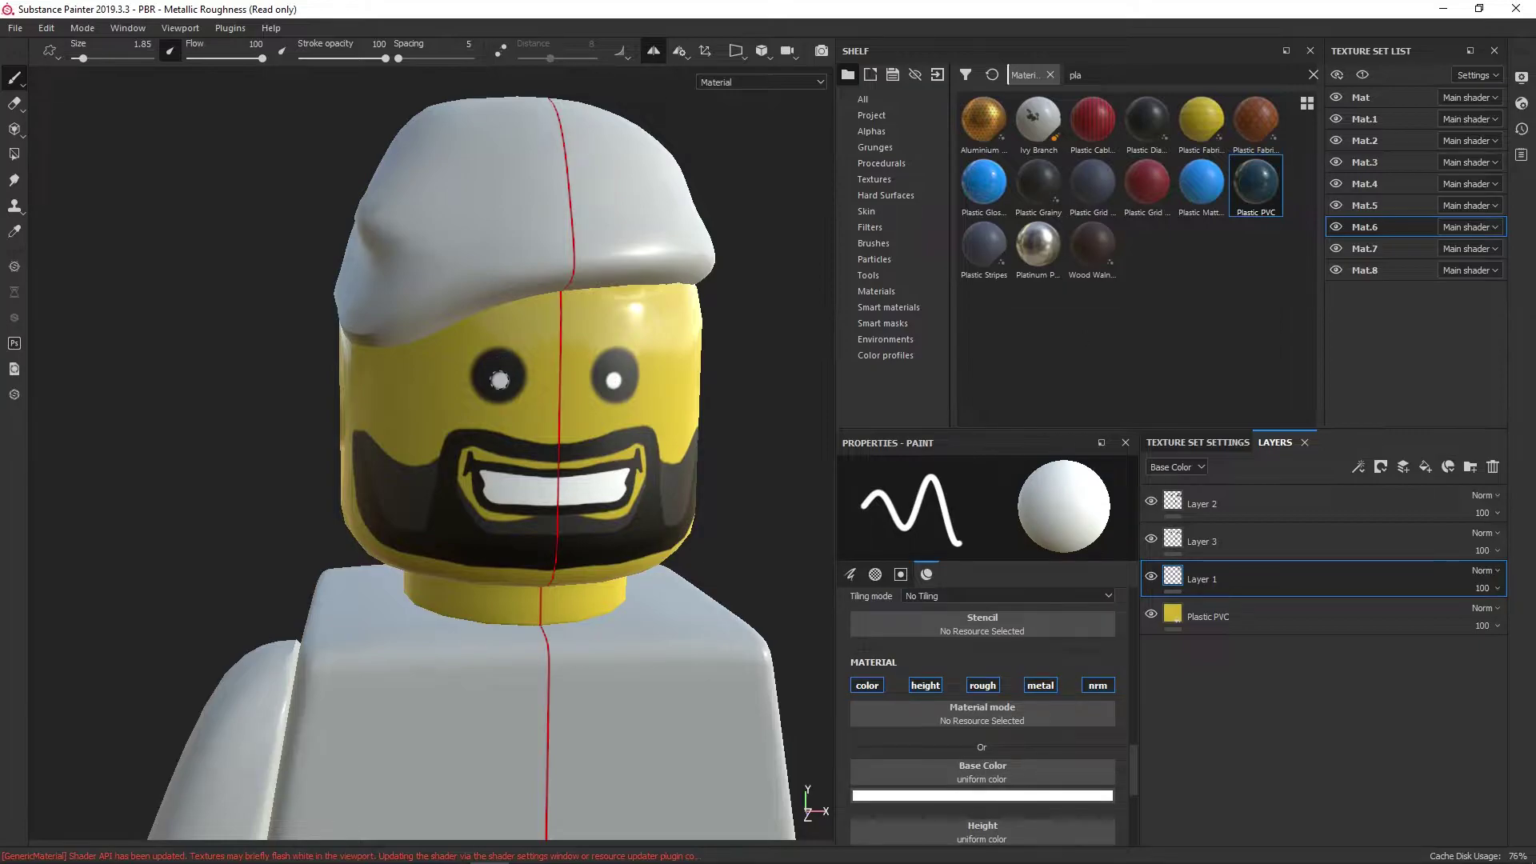
Apply black Plastic Glossy to the cap's Mat.7 texture set.
left_click(1364, 248)
mouse_move(983, 182)
left_mouse_down()
mouse_move(1264, 516)
mouse_move(1184, 512)
left_mouse_up()
left_click(982, 684)
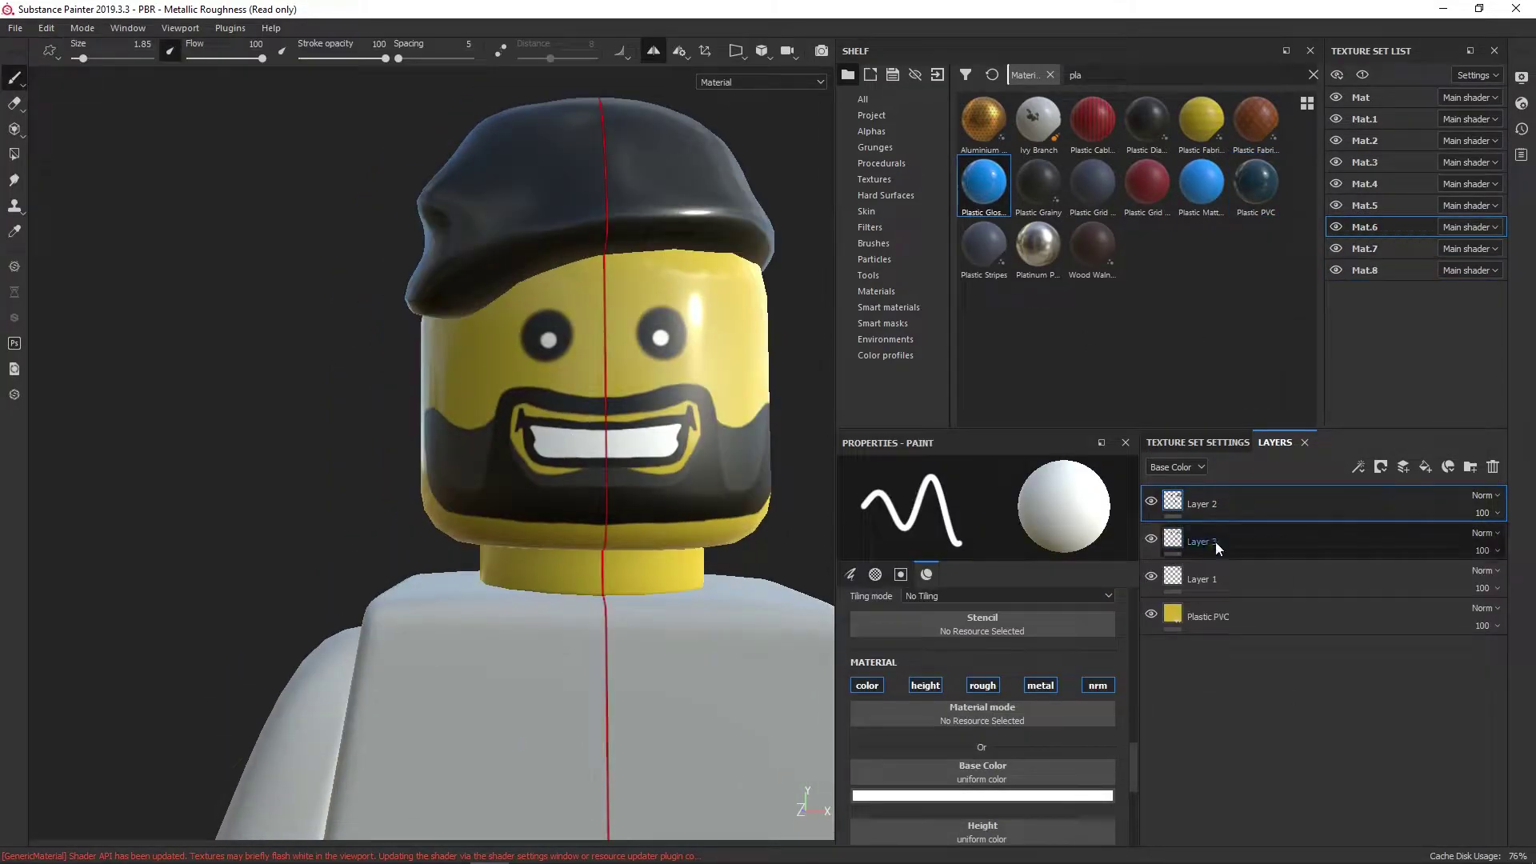
left_click(983, 740)
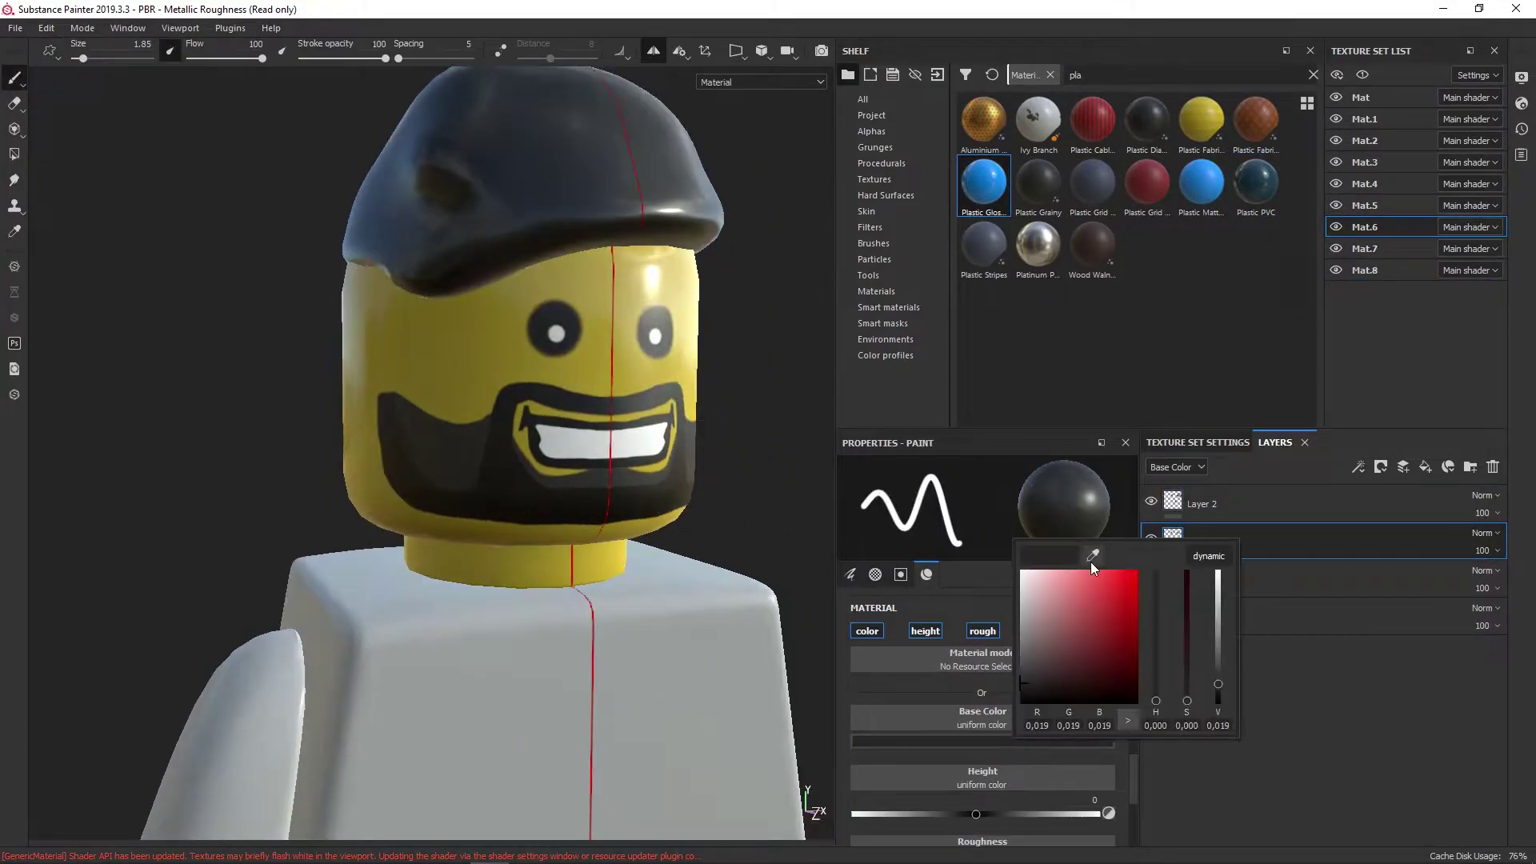
scroll(445, 507, "up", 5)
scroll(302, 343, "down", 2)
scroll(302, 343, "down", 2)
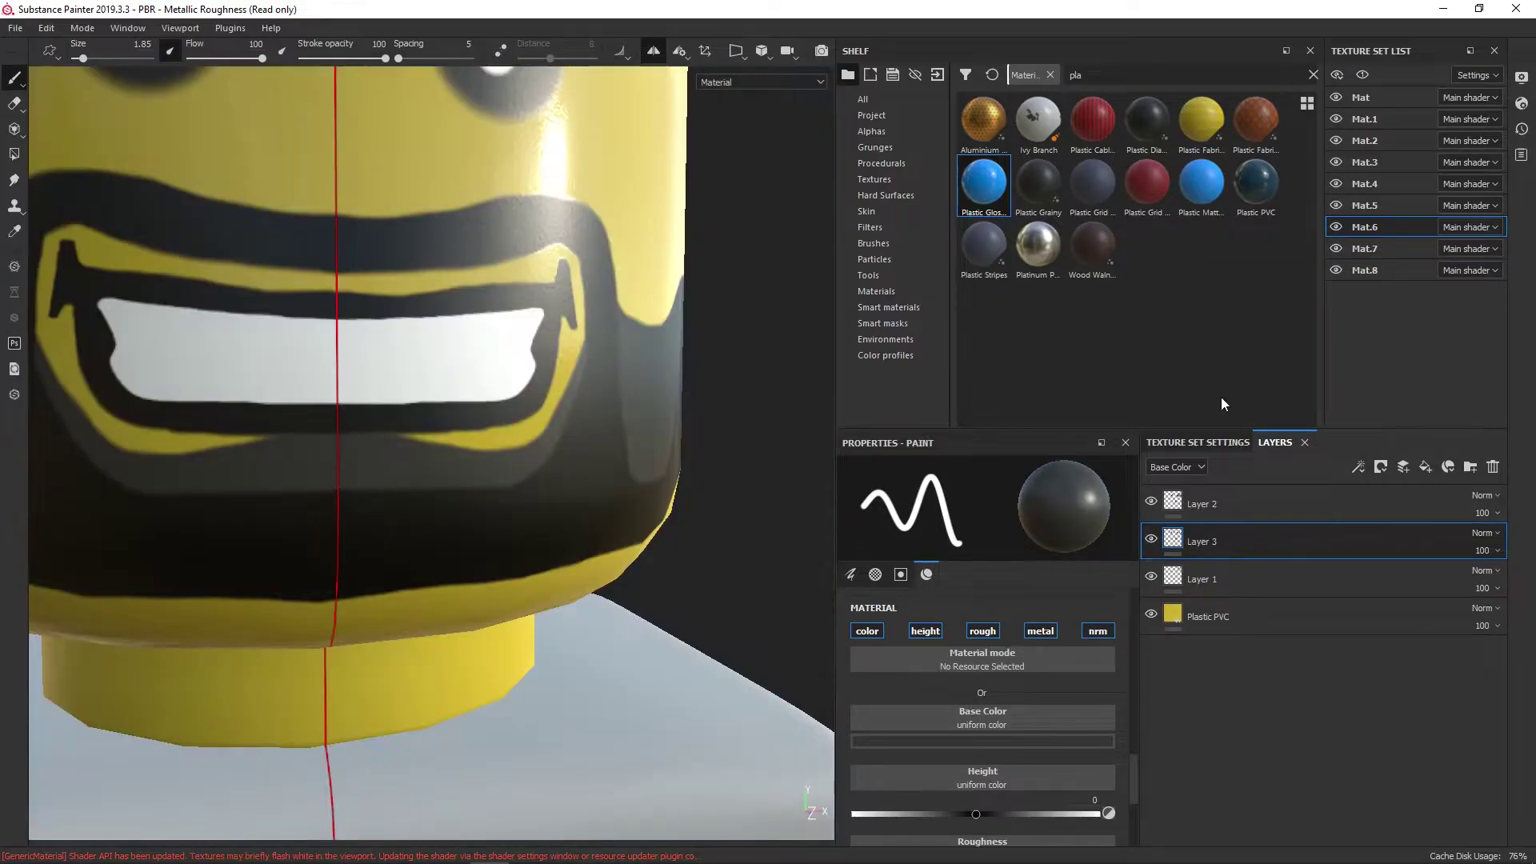
Fill the torso's texture set with glossy black plastic.
left_click(1360, 97)
left_click_drag(984, 183, 1214, 482)
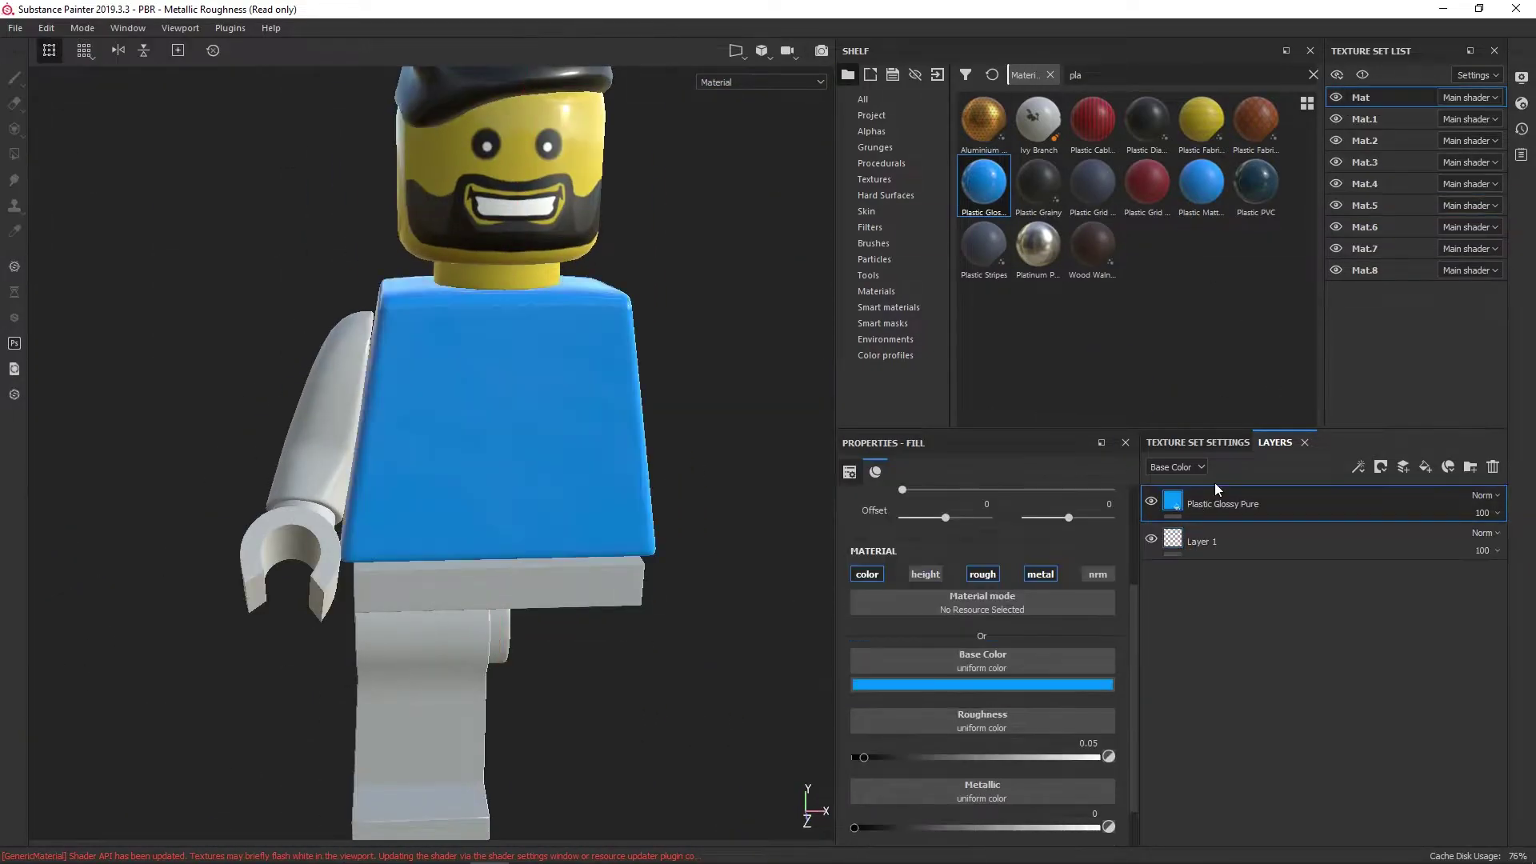
left_click(885, 339)
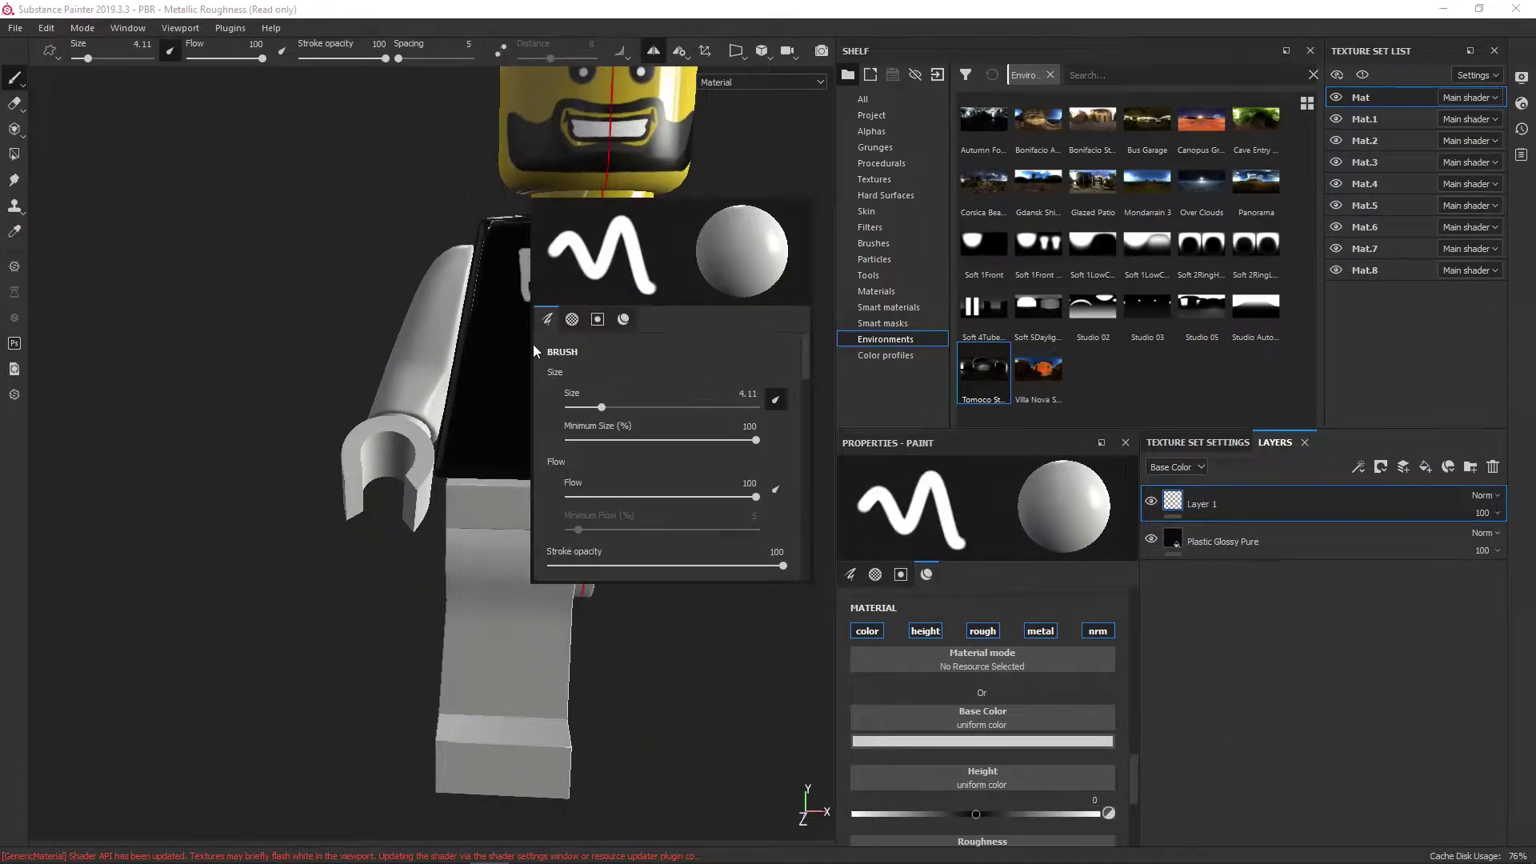
mouse_move(606, 266)
left_mouse_down("alt")
mouse_move(584, 302)
mouse_move(629, 354)
left_mouse_up("alt")
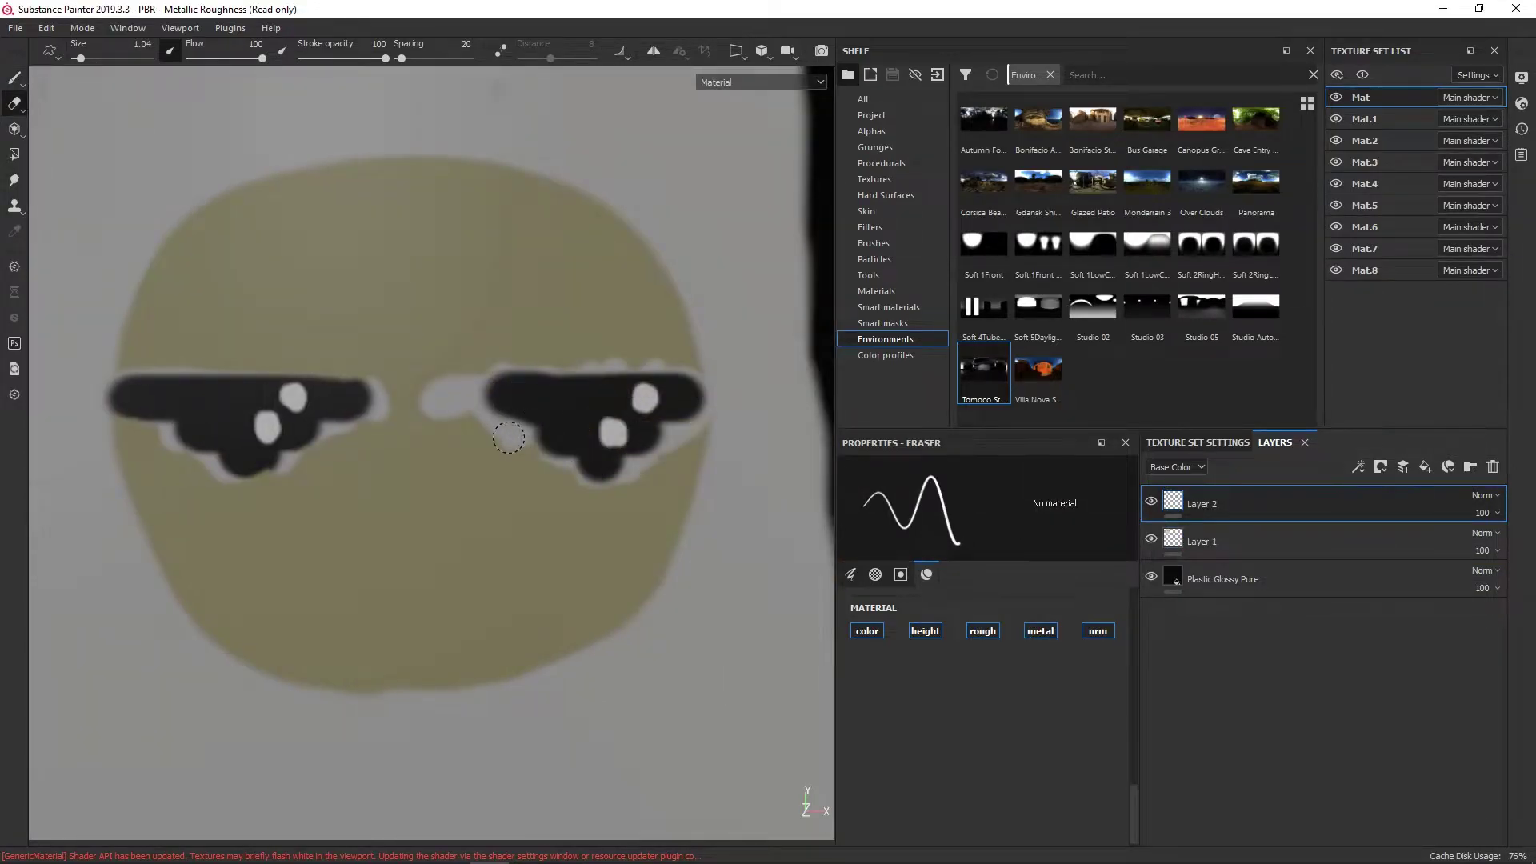
Paint beige over the end of the left eye, shrinking the brush to 0.47.
key("1")
left_click_drag(392, 400, 328, 399)
right_click(637, 356)
left_click_drag(680, 549, 671, 549)
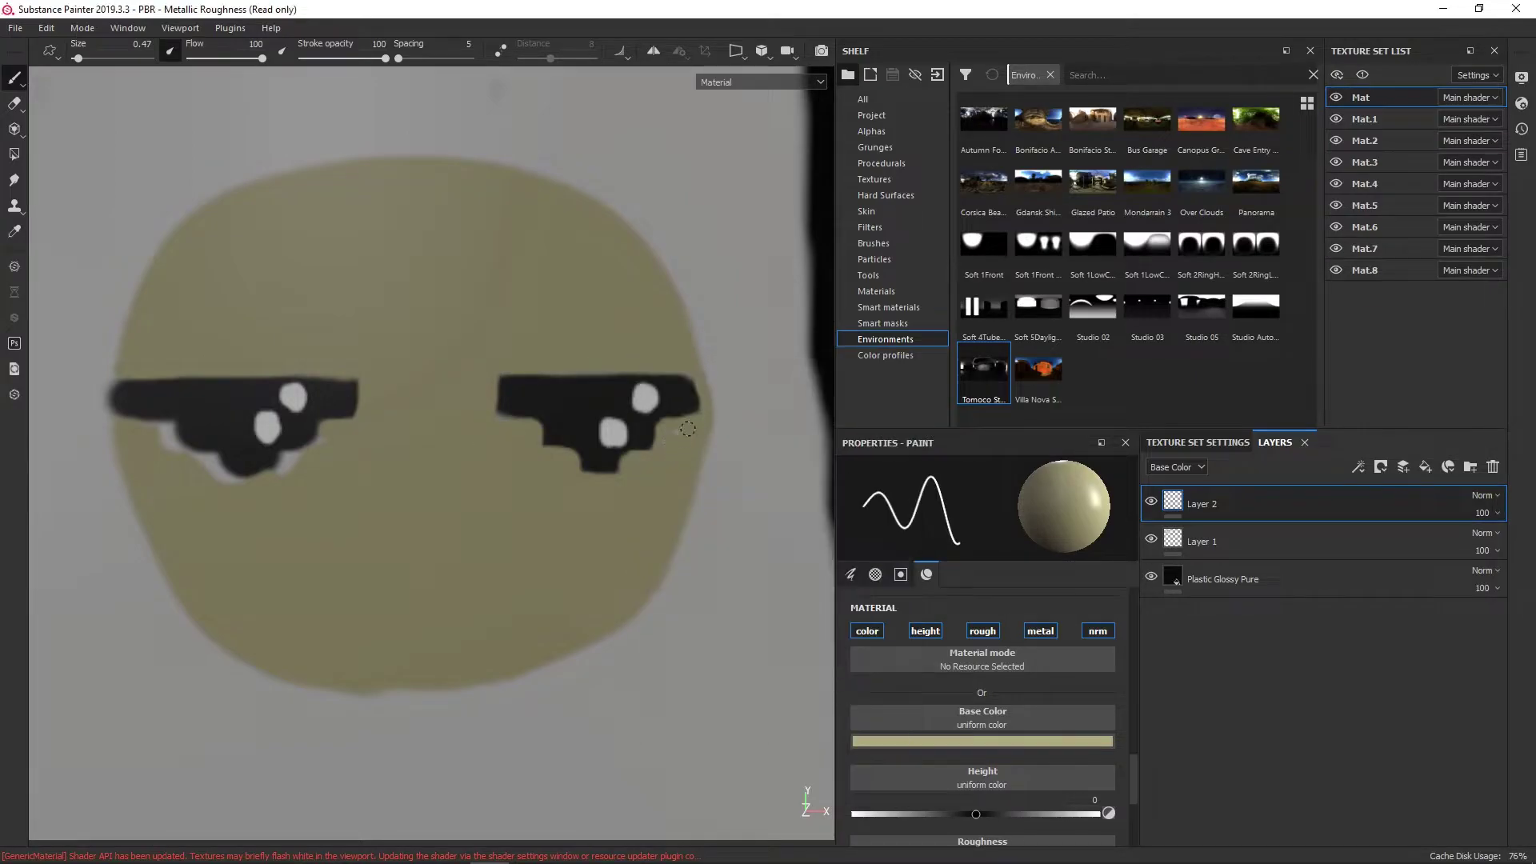
middle_click_drag(217, 497, 345, 445, "alt")
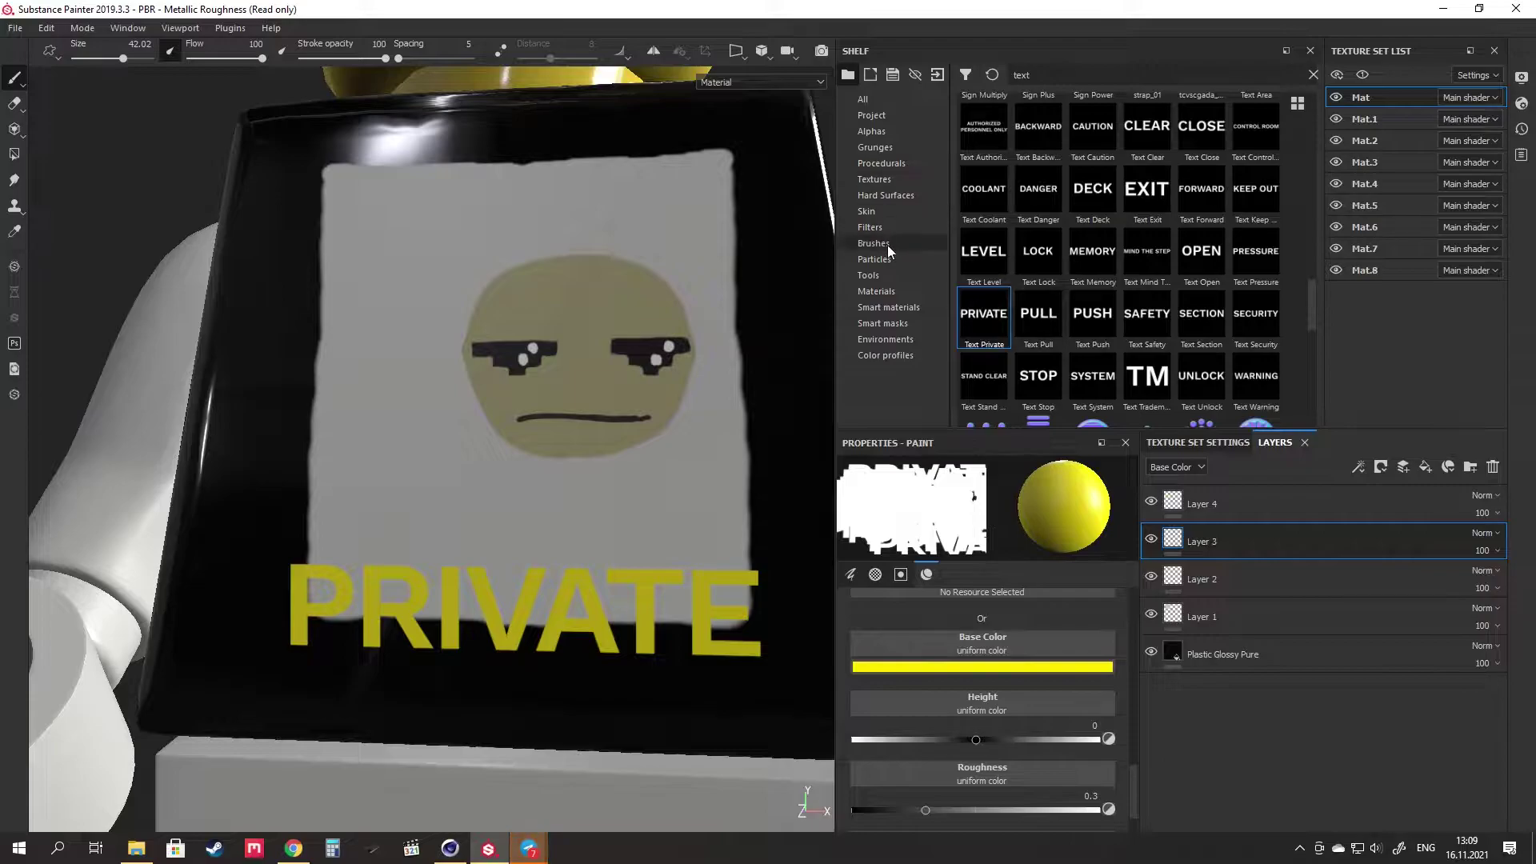
Switch to the Basic Hard brush and select the Mat.1 texture set.
left_click(874, 243)
left_click(1147, 190)
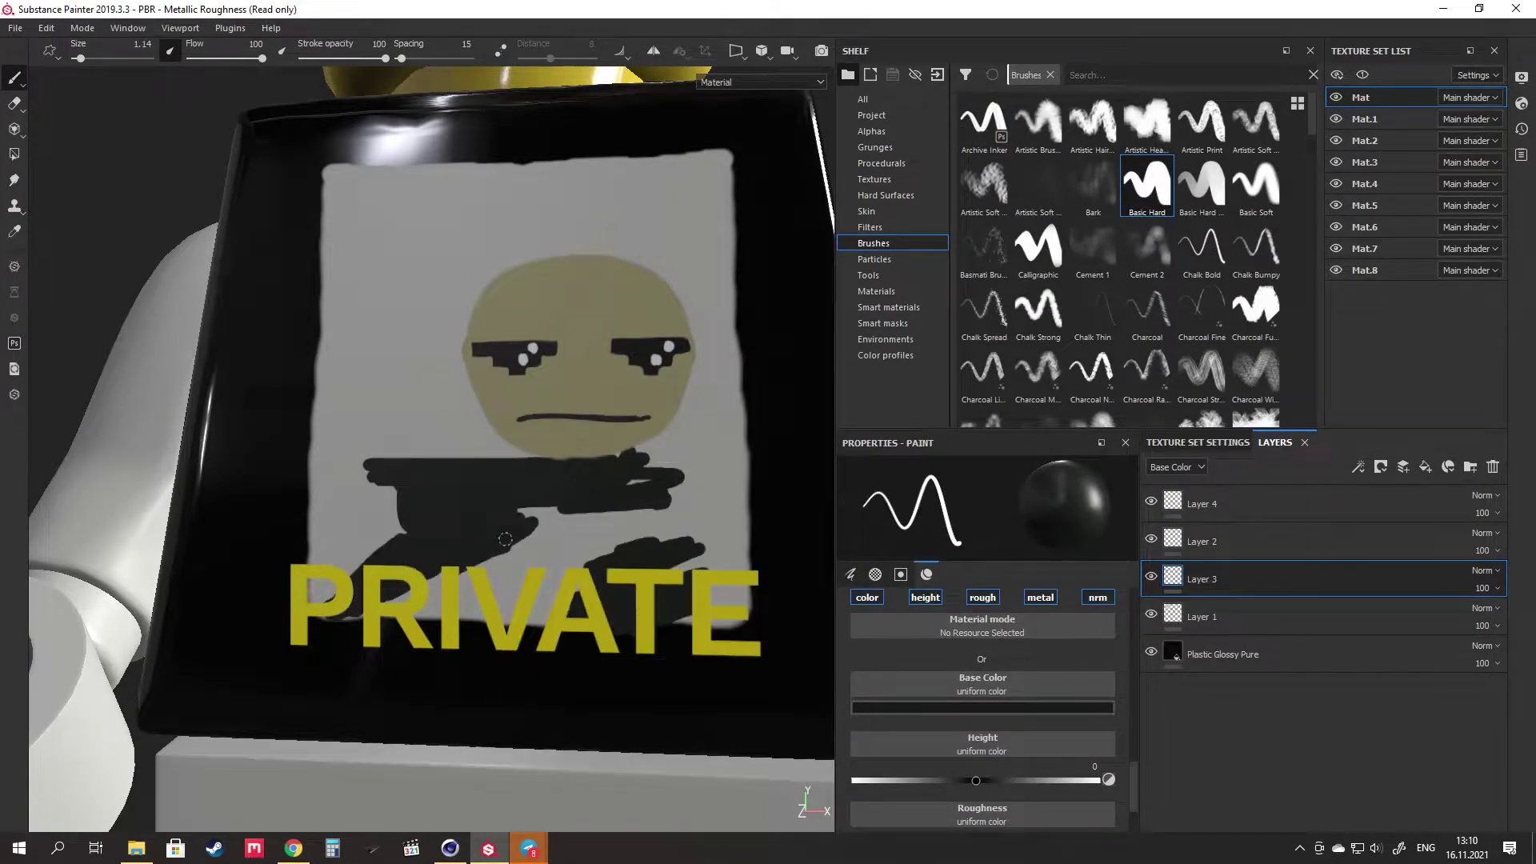
mouse_move(506, 540)
left_mouse_down("alt")
mouse_move(310, 600)
mouse_move(480, 560)
left_mouse_up("alt")
scroll(310, 600, "down", 5)
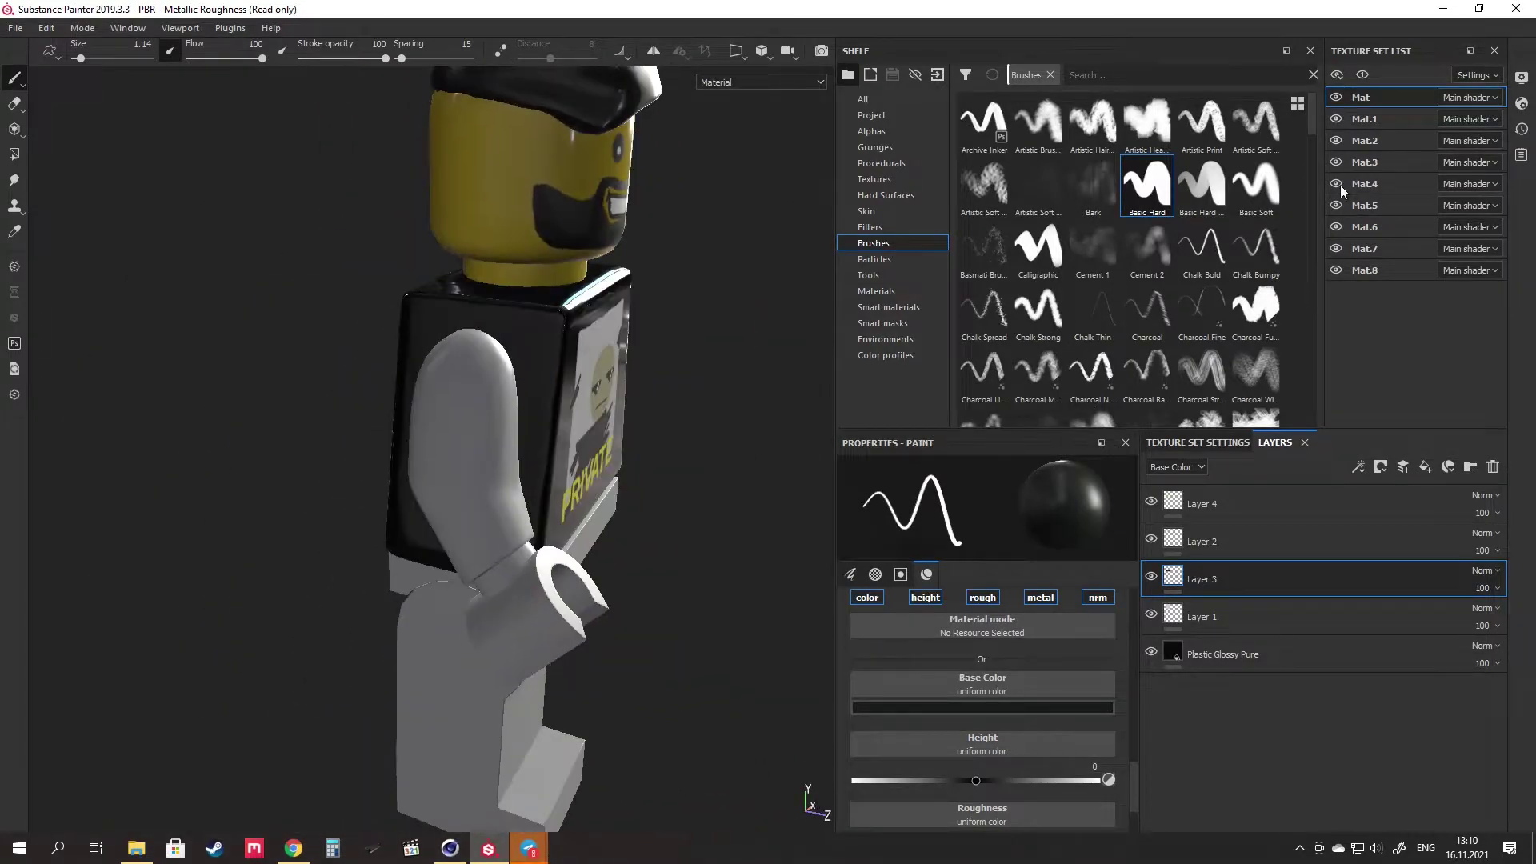
left_click(1364, 119)
left_click(873, 228)
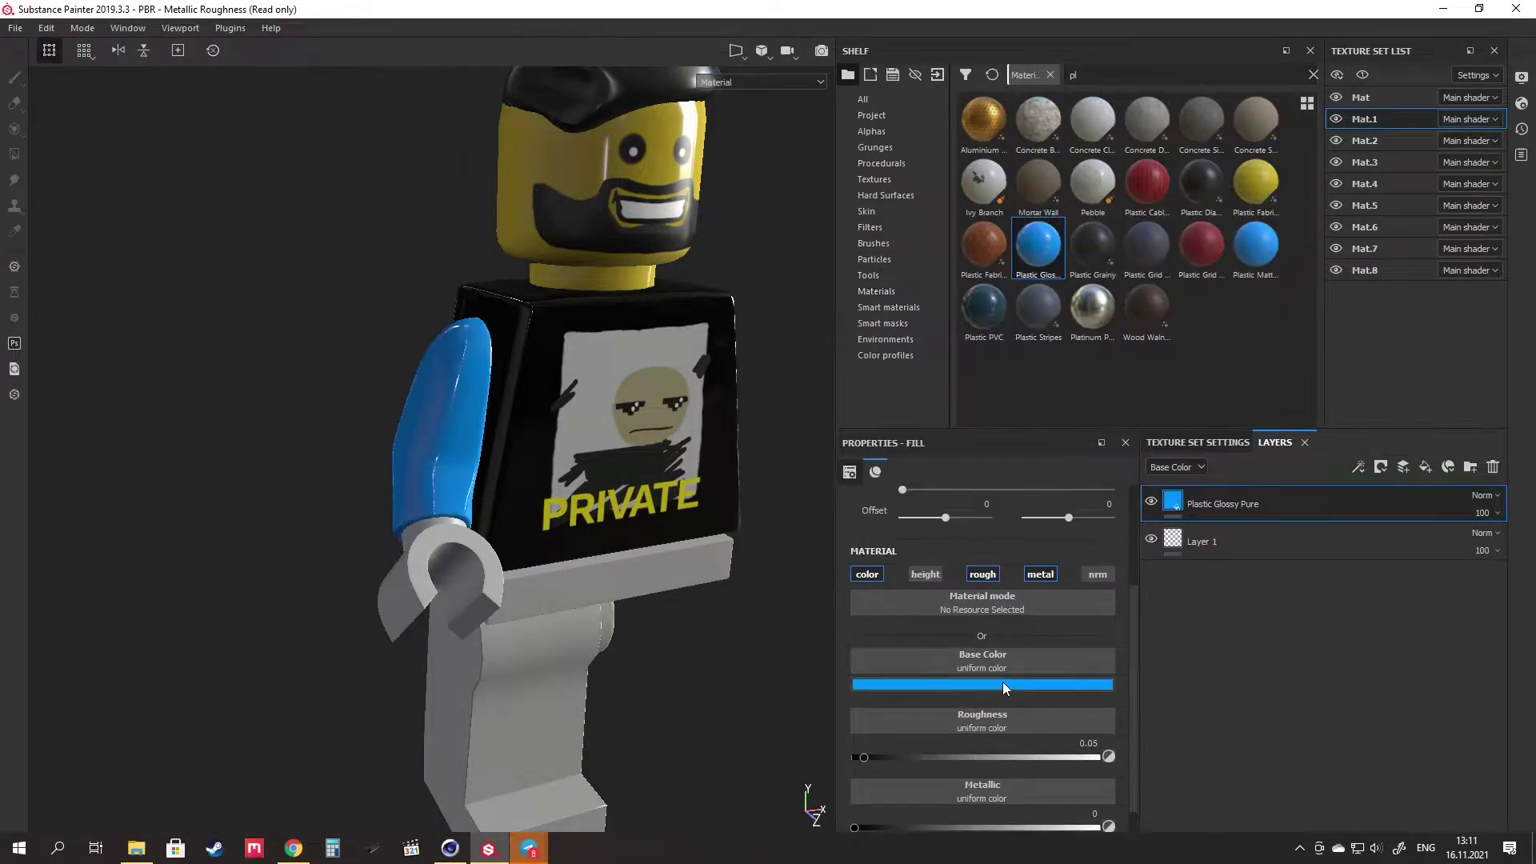
Set the hips' fill base colour to a dark olive green.
left_click(1370, 228)
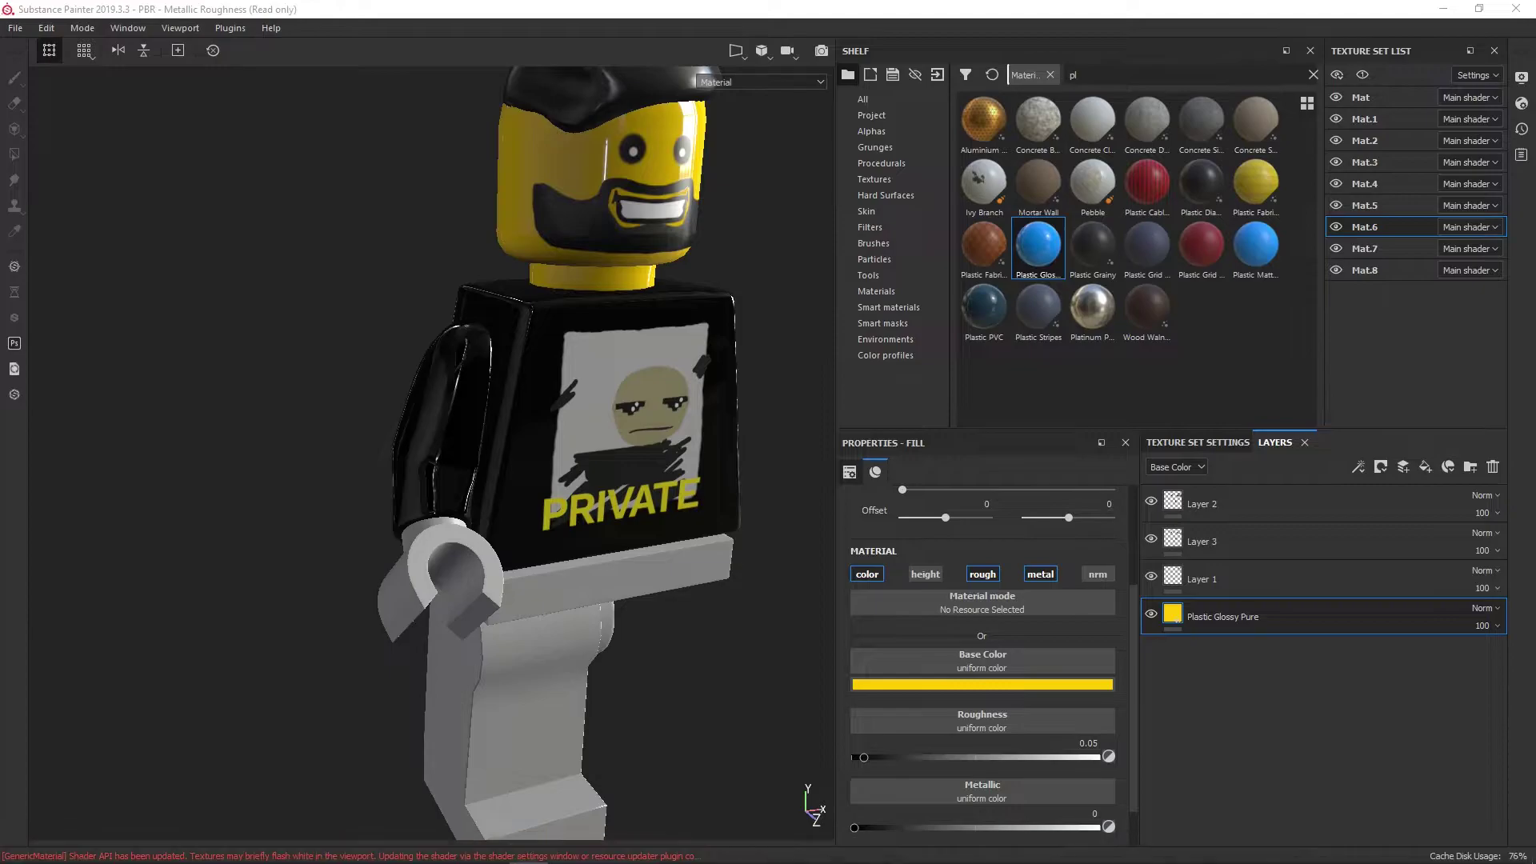
left_click(1365, 119)
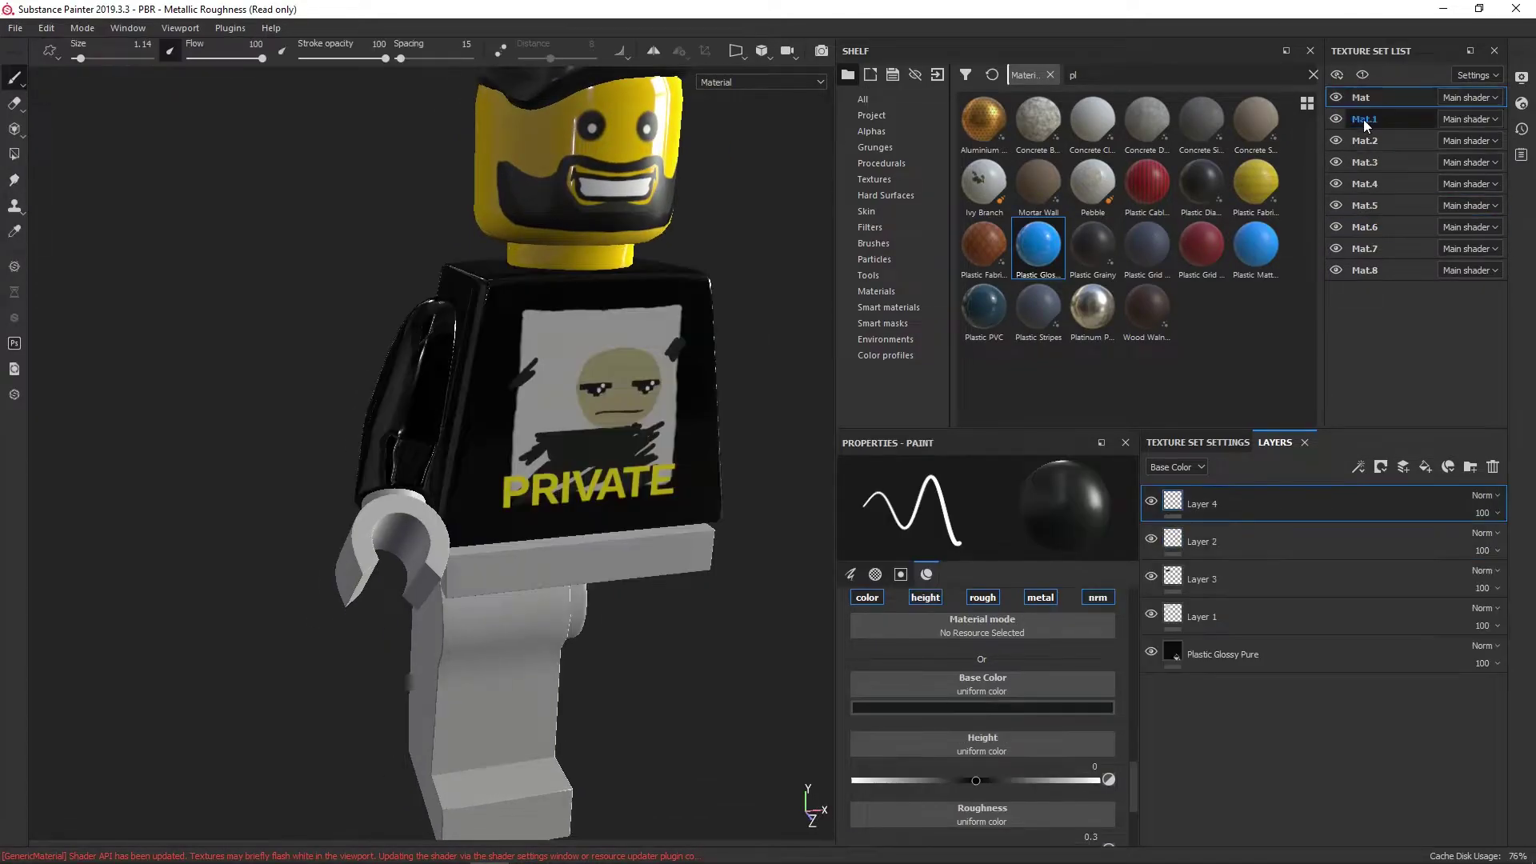
left_click(1365, 163)
left_click(982, 684)
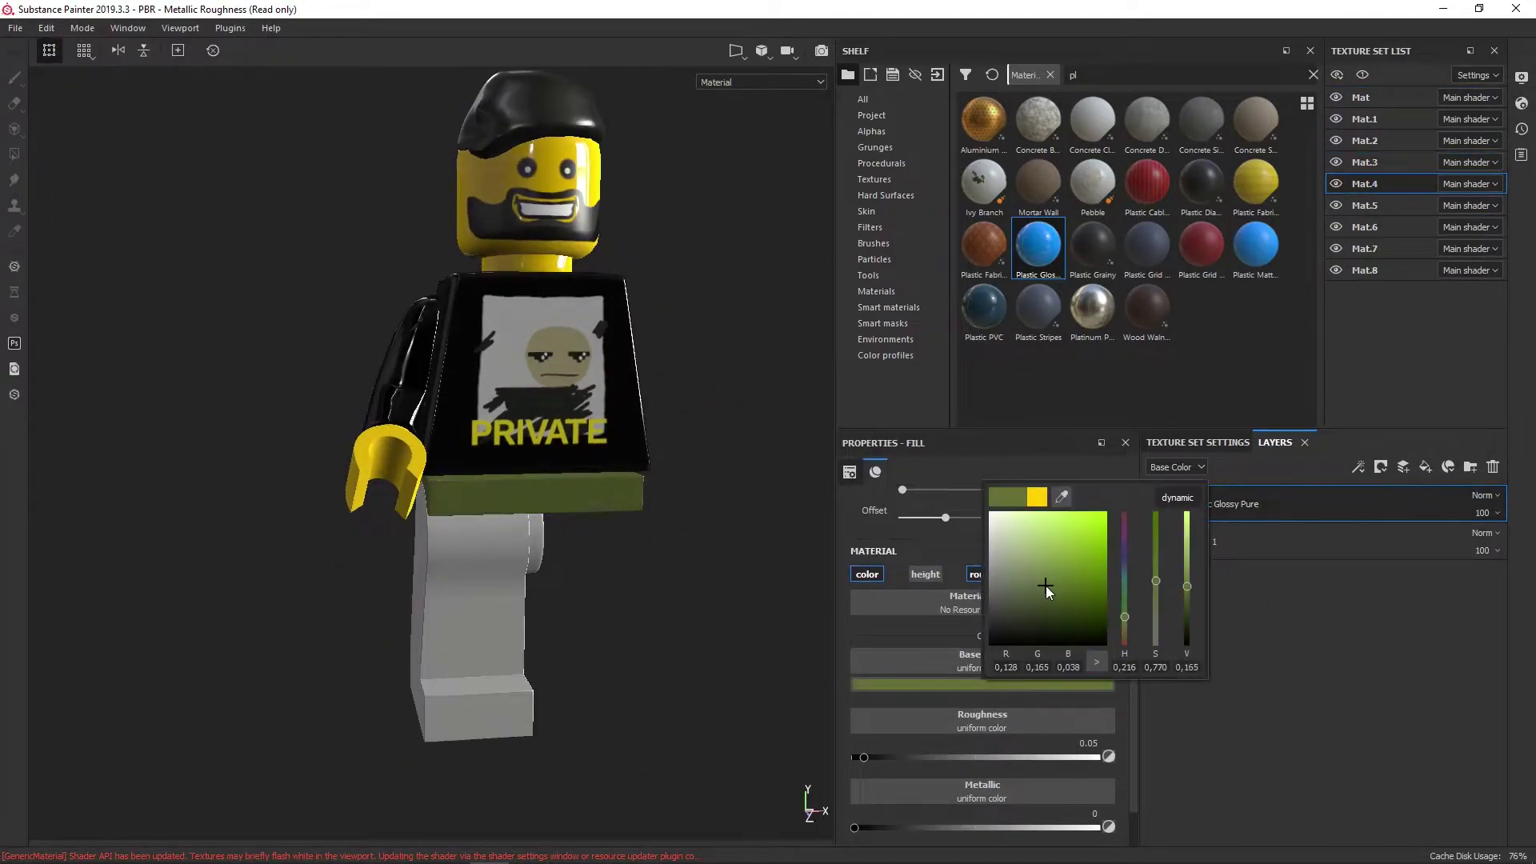
left_click(1040, 544)
left_click(1365, 206)
left_click_drag(554, 324, 482, 233, "alt")
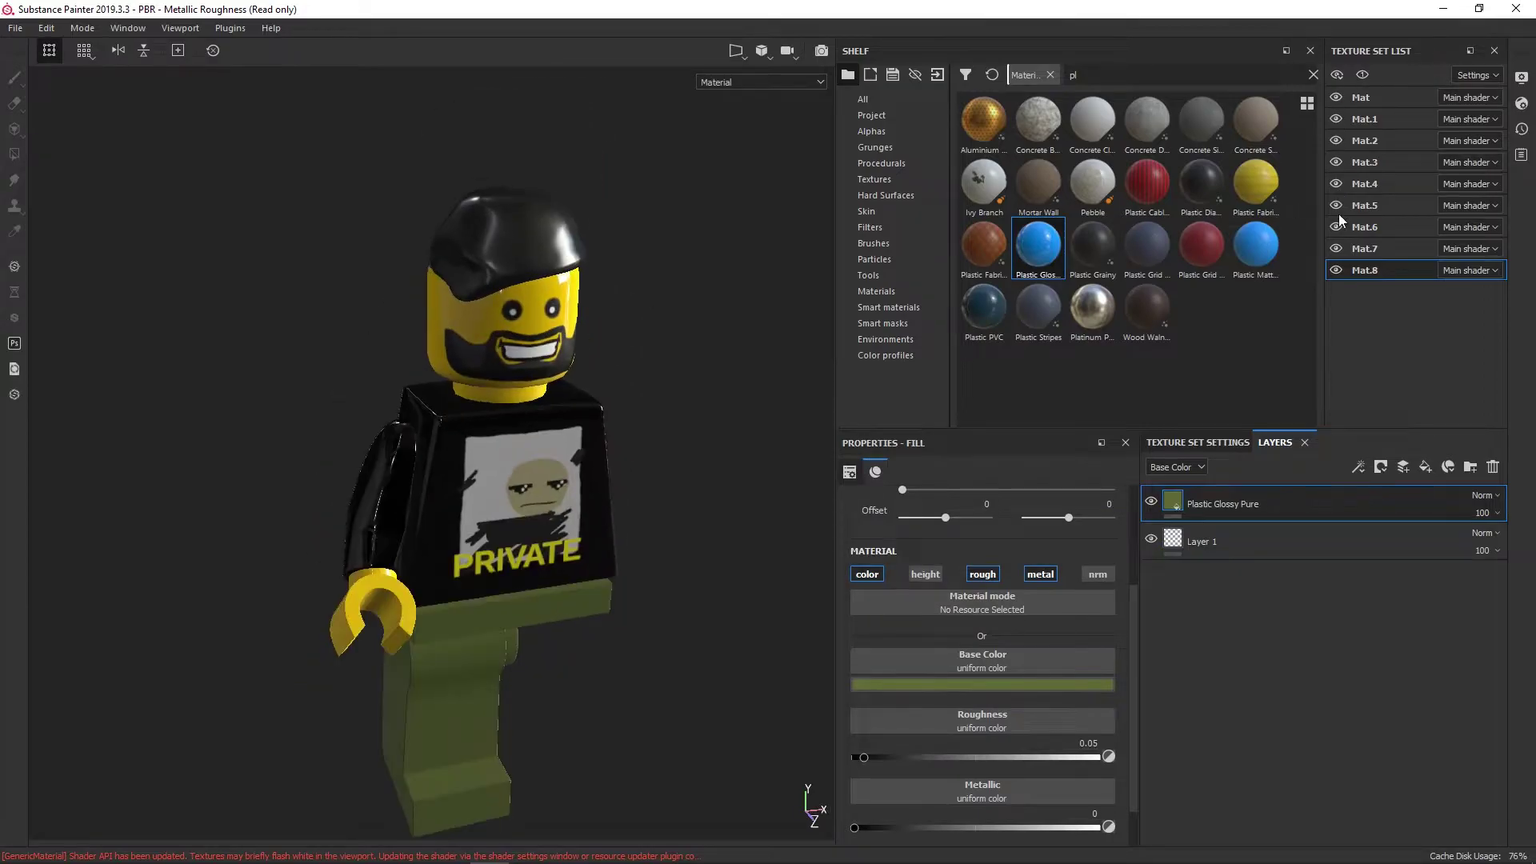
On the legs' texture set, pick an artistic hair brush preset.
left_click(1365, 249)
left_click(874, 243)
scroll(512, 400, "up", 3)
scroll(512, 400, "up", 2)
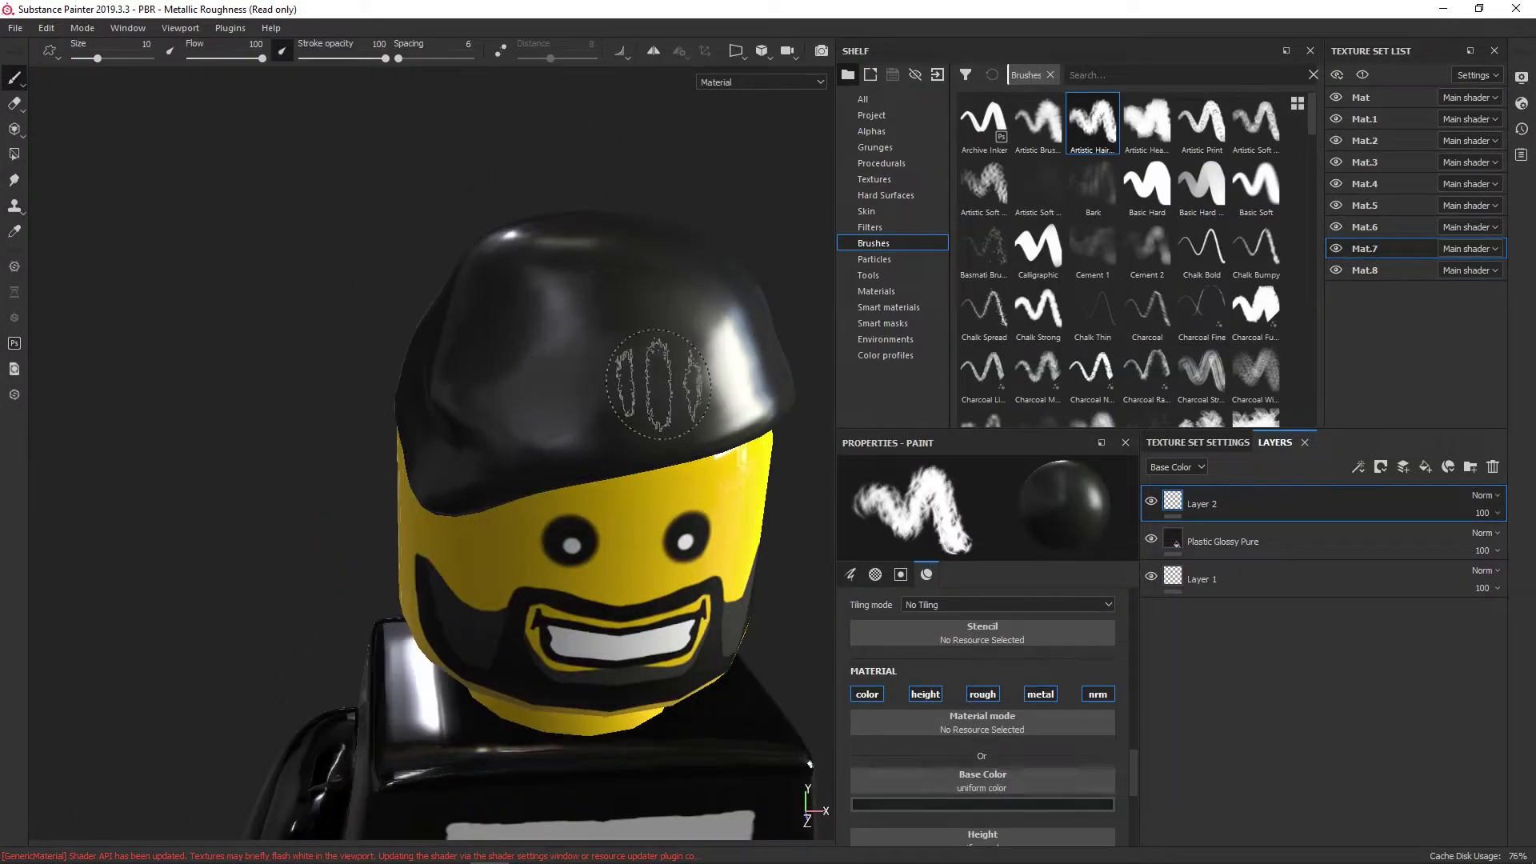
scroll(1112, 234, "down", 3)
scroll(1113, 233, "up", 5)
left_click(1039, 122)
right_click(536, 289)
mouse_move(513, 400)
left_mouse_down("alt")
mouse_move(392, 419)
mouse_move(512, 368)
left_mouse_up("alt")
On the head's Mat.6, set the Archive Inker brush to 54 opacity with mirrored painting.
left_click(1365, 227)
left_click(984, 121)
right_click(509, 365)
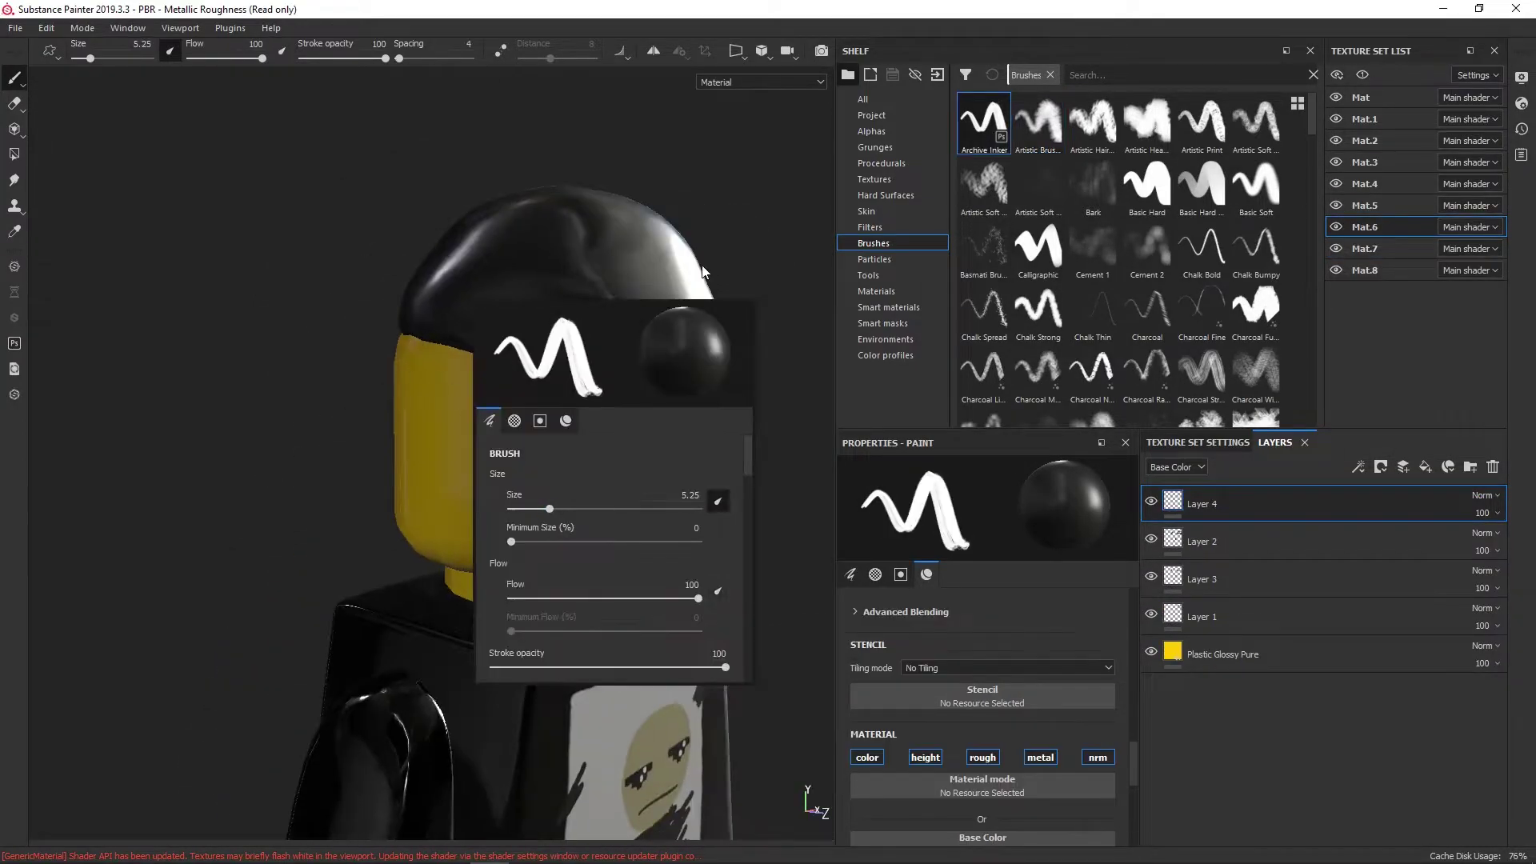
left_click(850, 573)
left_click_drag(490, 410, 483, 418, "alt")
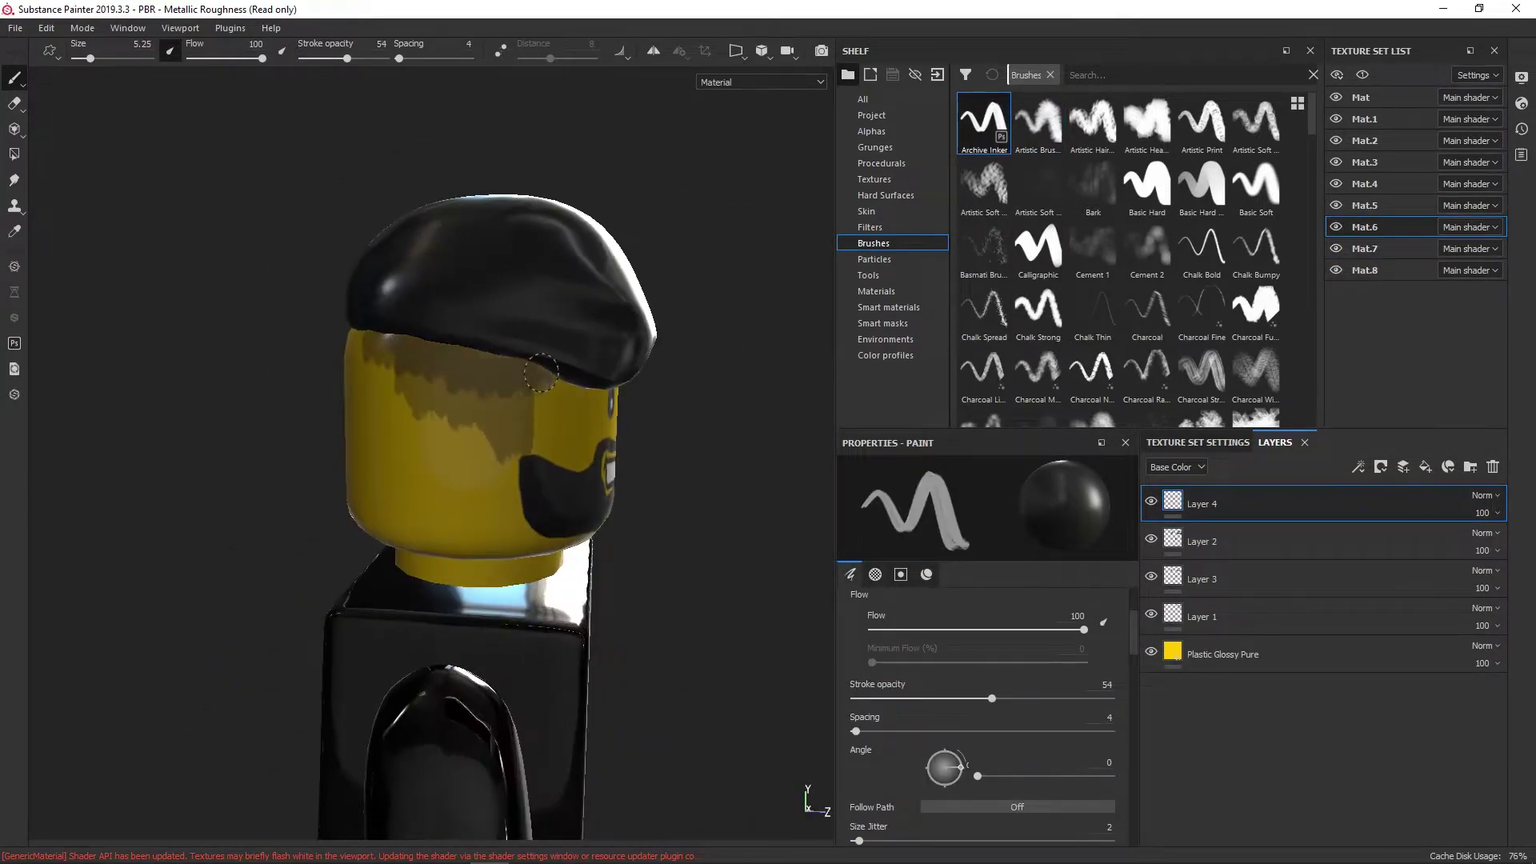
key("l")
Pick the Basic Hard brush and orbit to a front view of the figure.
left_click(1147, 185)
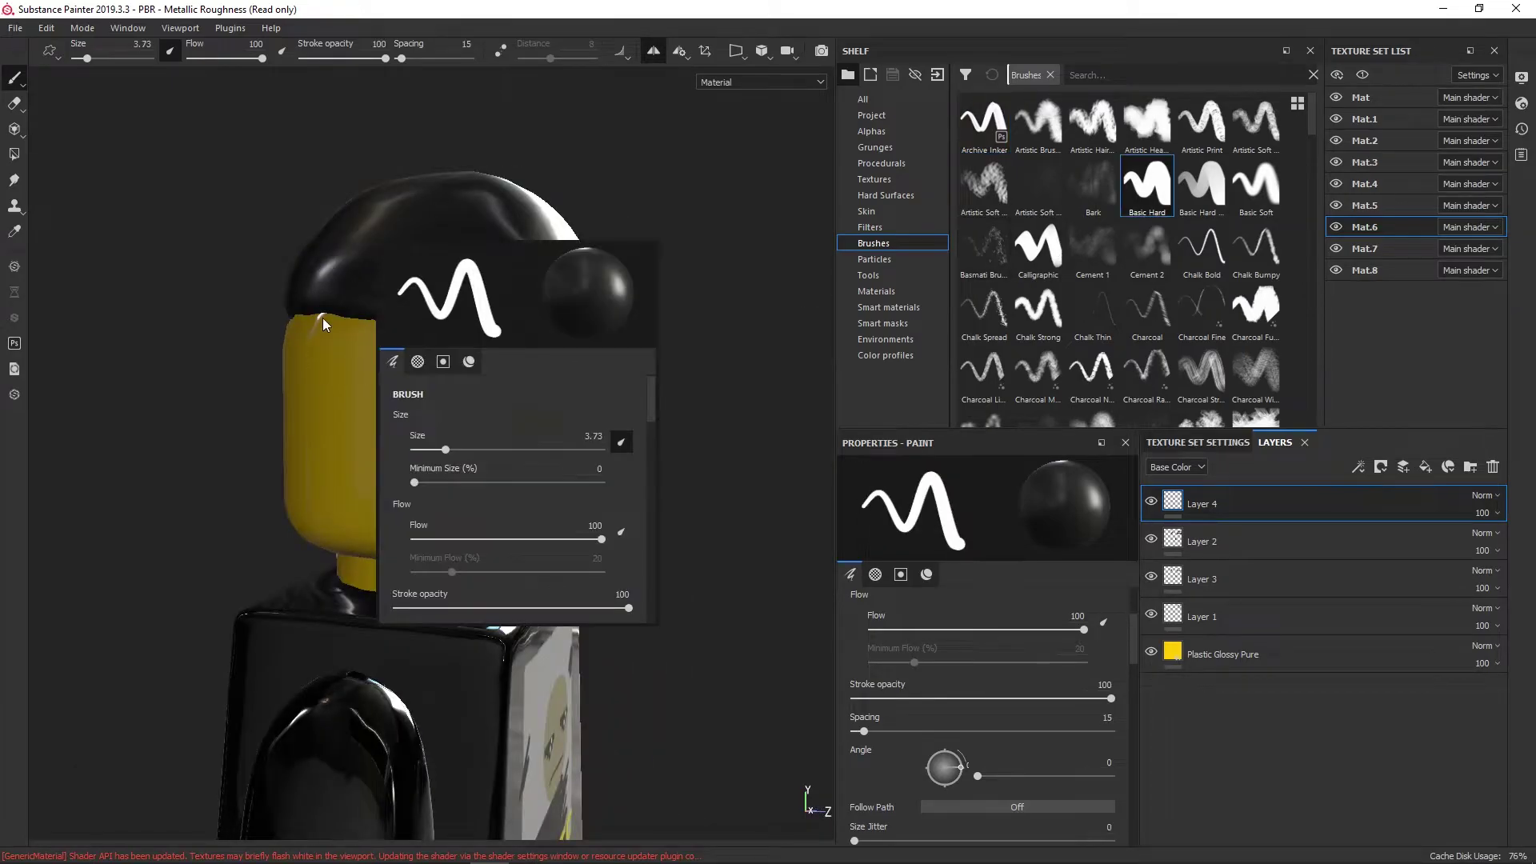
mouse_move(480, 400)
left_mouse_down("alt")
mouse_move(387, 440)
mouse_move(444, 389)
mouse_move(629, 595)
left_mouse_up("alt")
scroll(440, 251, "up", 5)
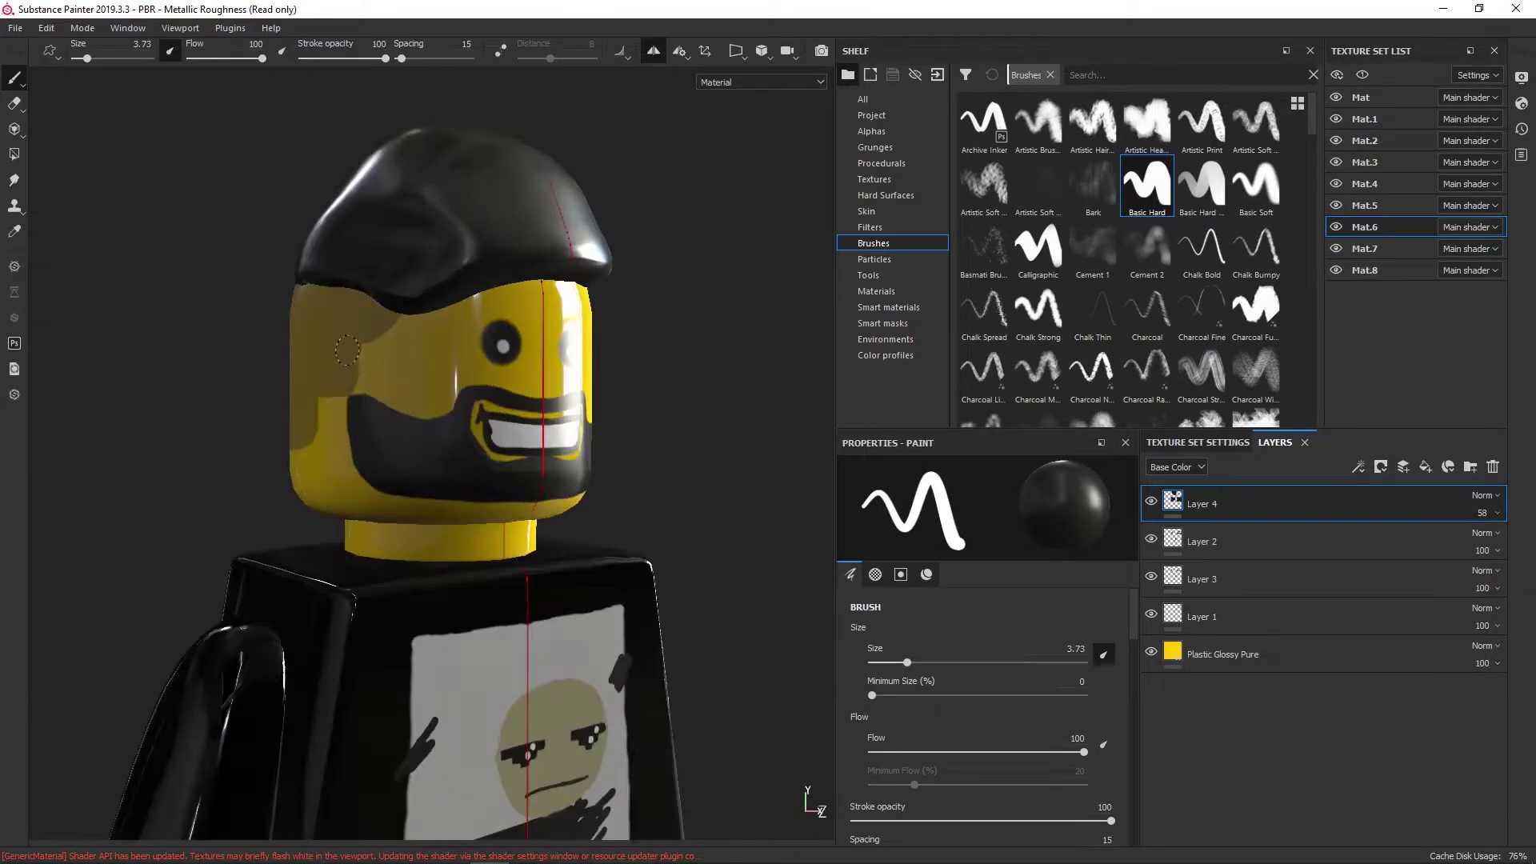
left_click_drag(338, 376, 608, 376, "alt")
scroll(424, 449, "down", 5)
scroll(448, 449, "up", 5)
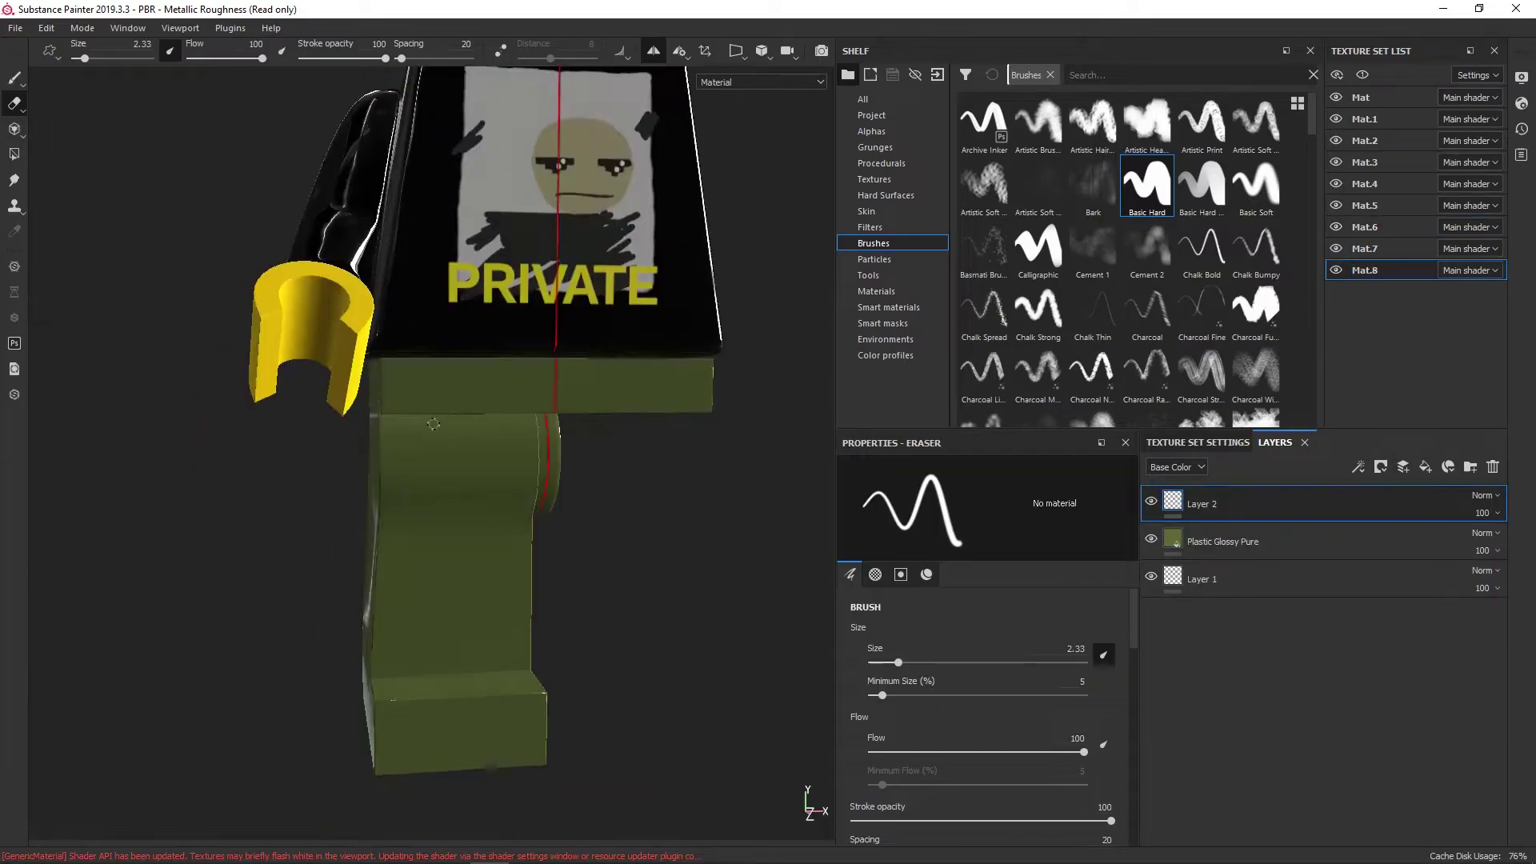
Paint a curved olive-green pocket line on the leg with Layer 2 at 60 opacity.
key("1")
left_click(927, 574)
left_click(982, 696)
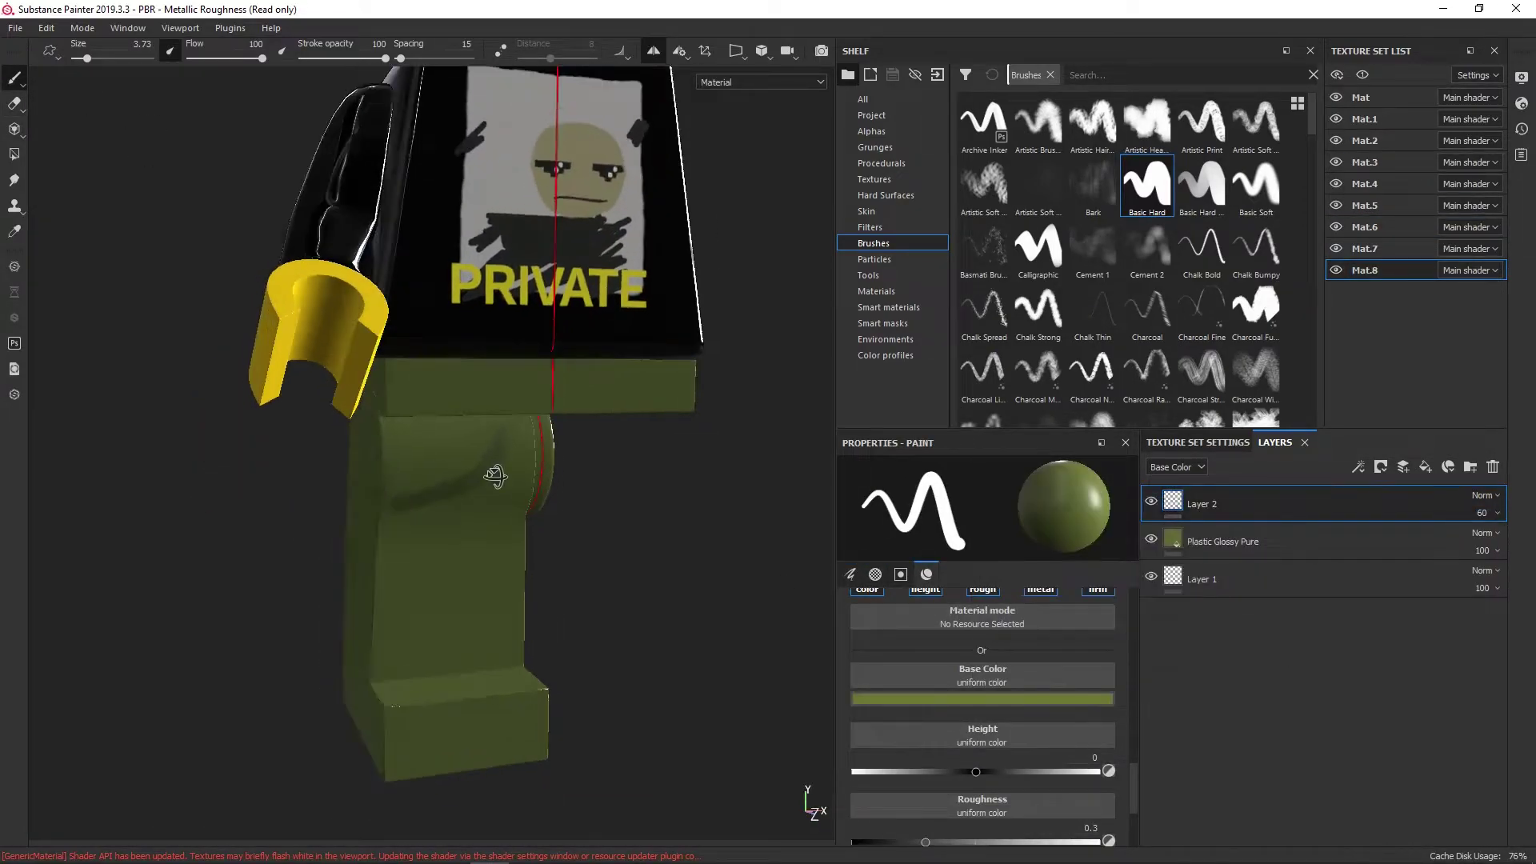
left_click(973, 702)
left_click_drag(481, 464, 595, 465, "alt")
scroll(595, 464, "up", 5)
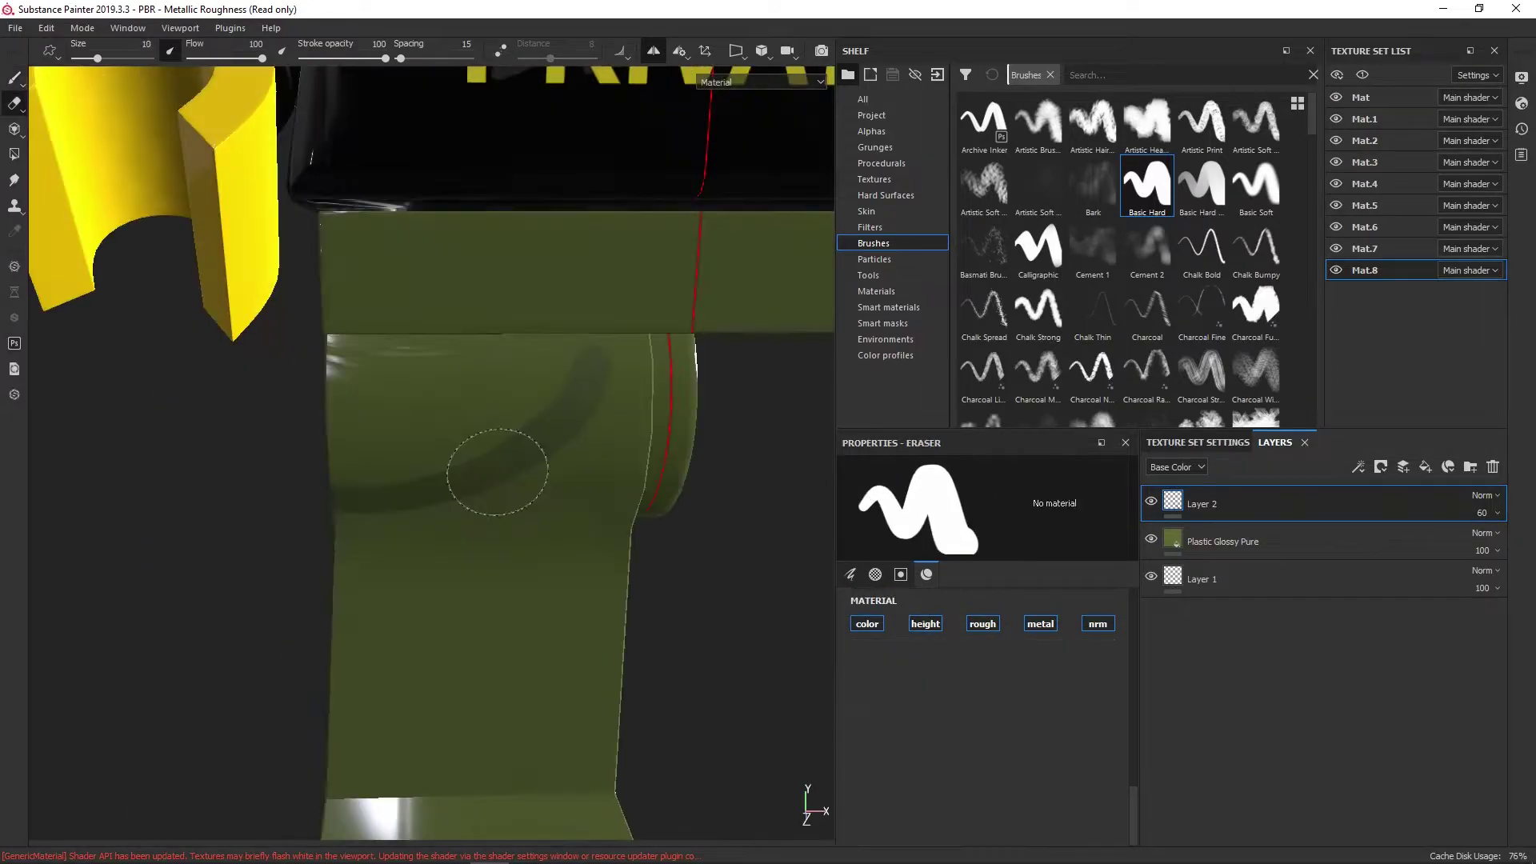
left_click_drag(497, 463, 608, 465, "alt")
scroll(255, 441, "down", 3)
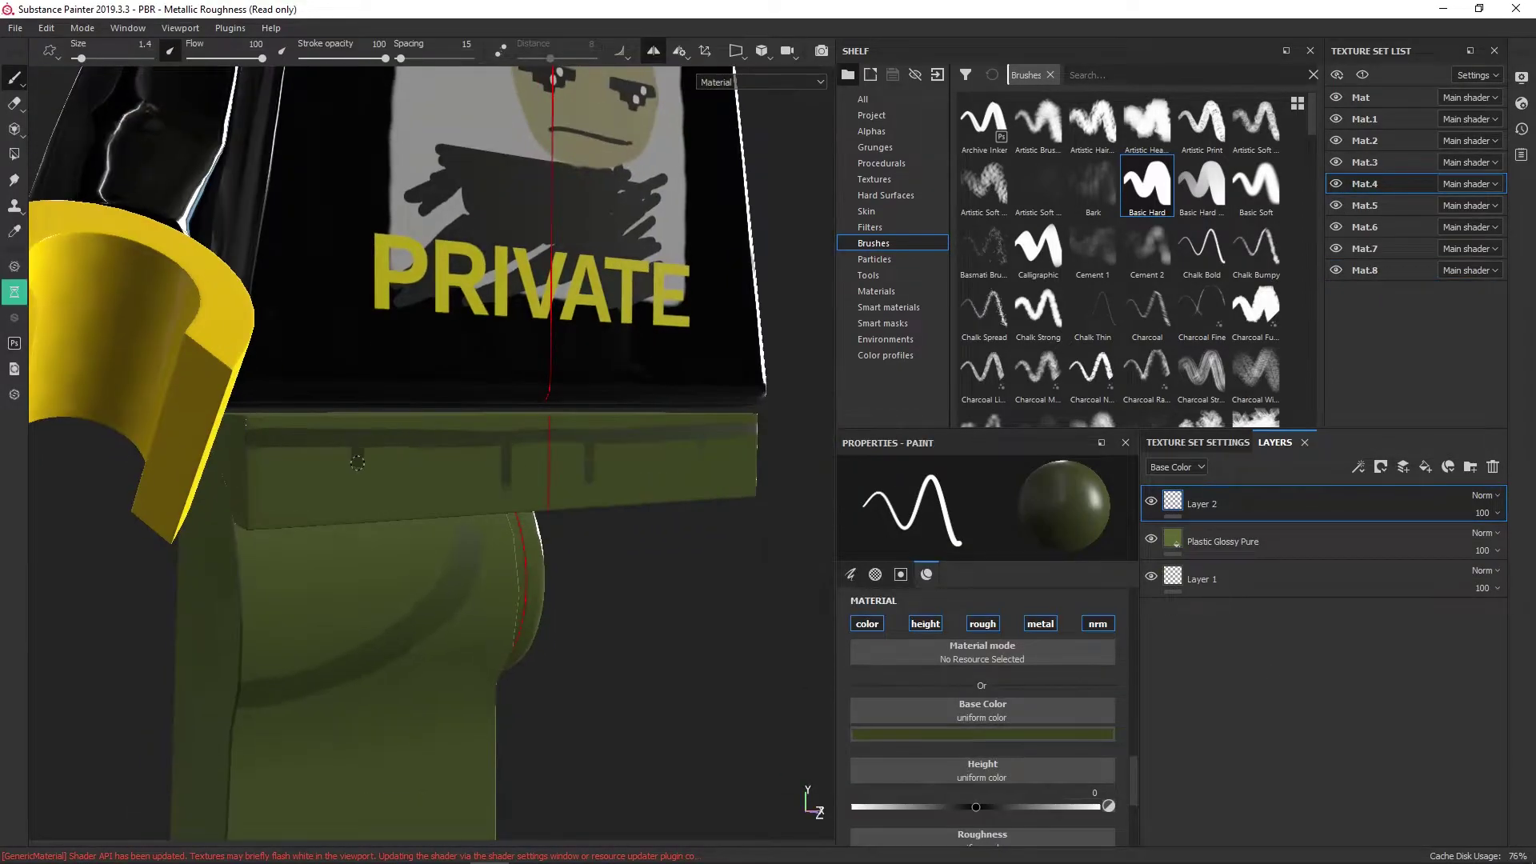
left_click_drag(254, 441, 384, 448, "alt")
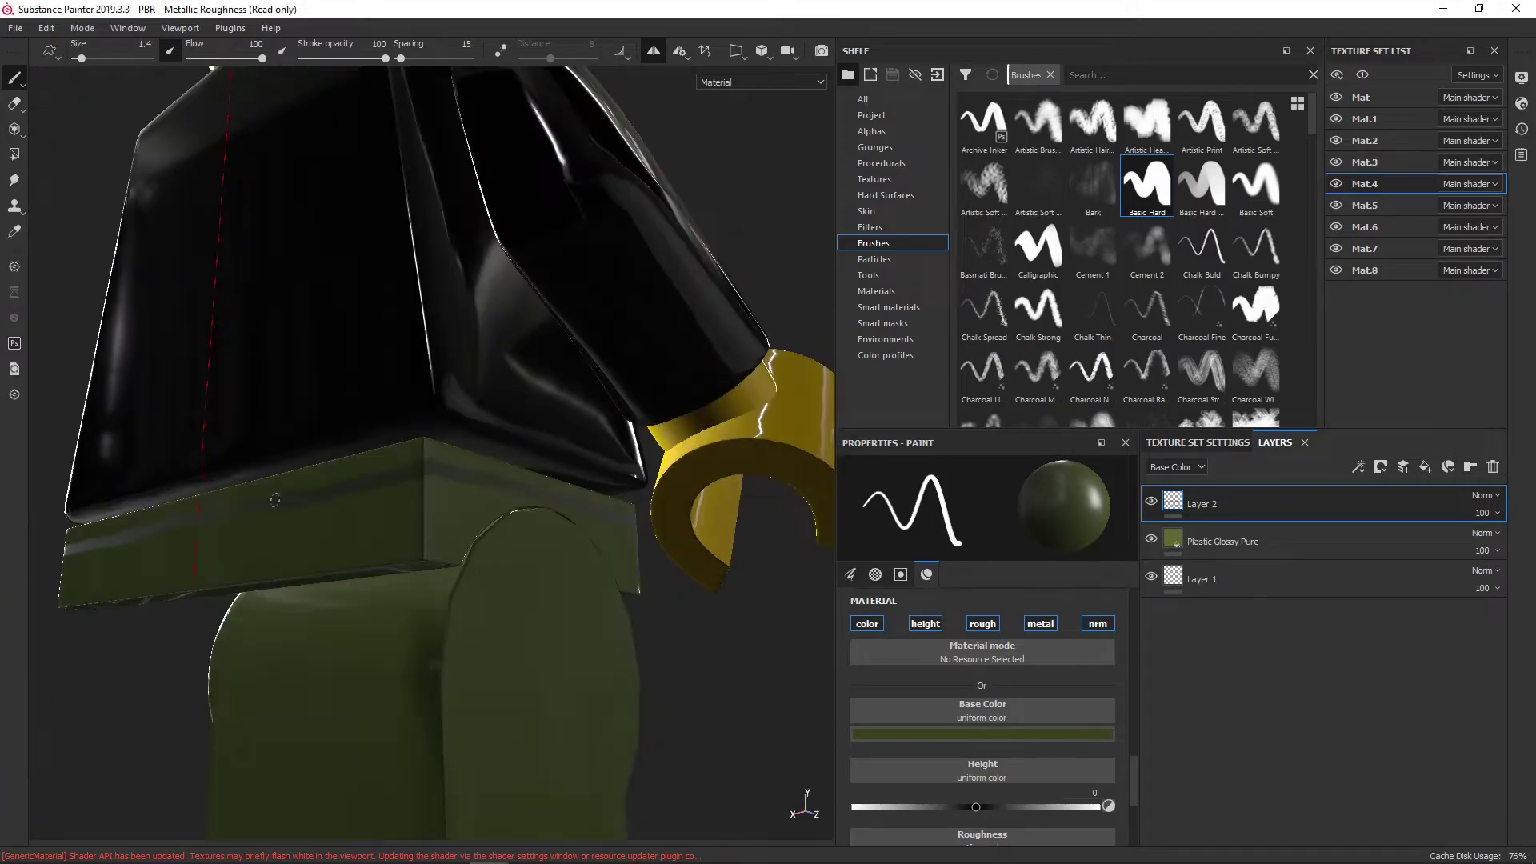
Save the Substance Painter project under a new name.
scroll(500, 389, "down", 5)
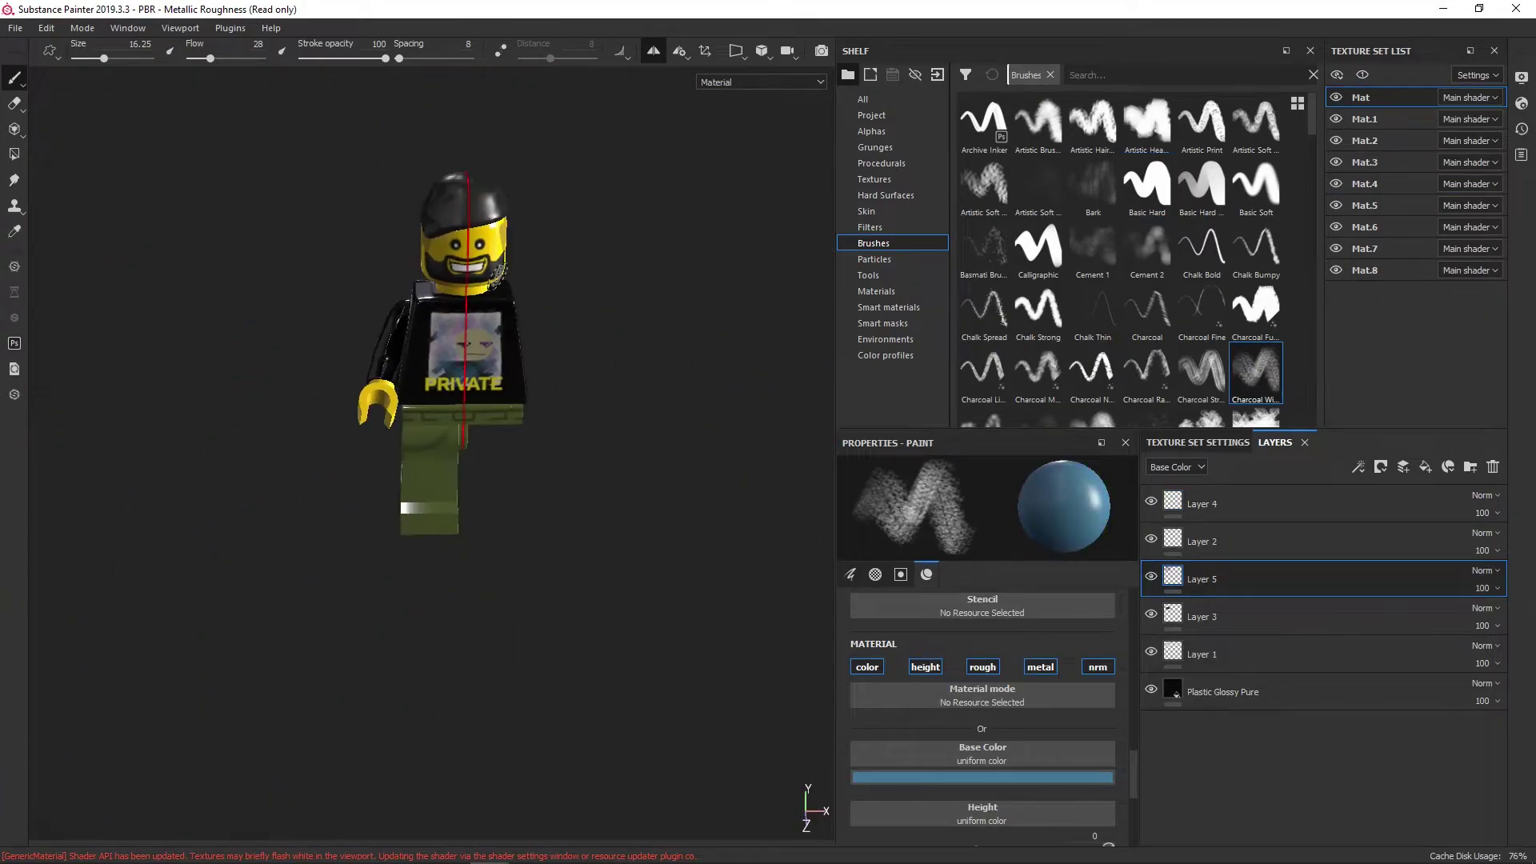
key("ctrl+shift+s")
key("Return")
Export the textures for all texture sets to the Lego_Export folder.
key("ctrl+shift+e")
left_click(667, 204)
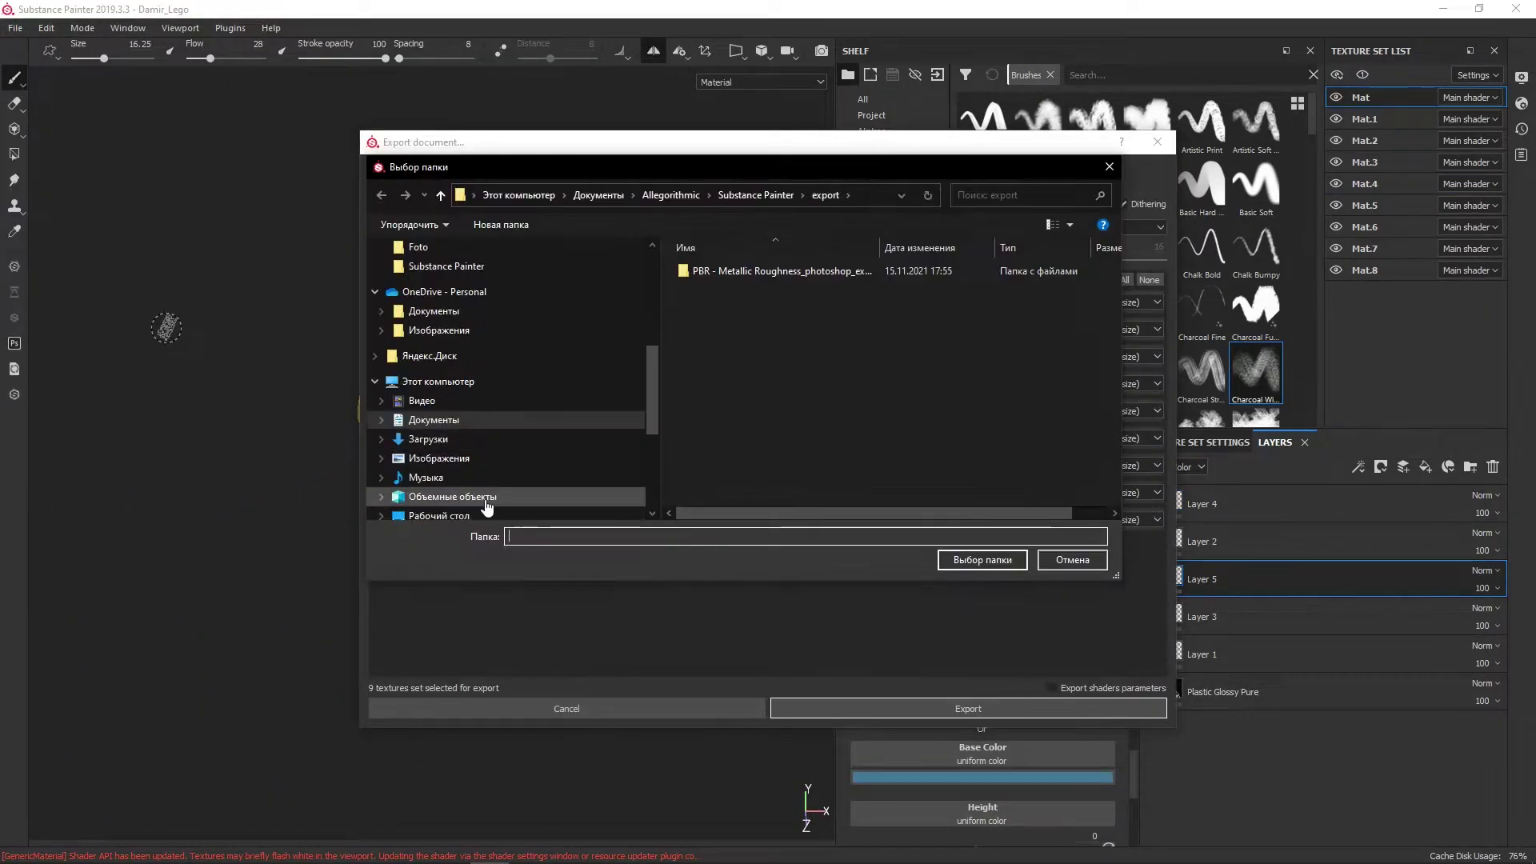
double_click(1064, 284)
left_click(992, 554)
key("Return")
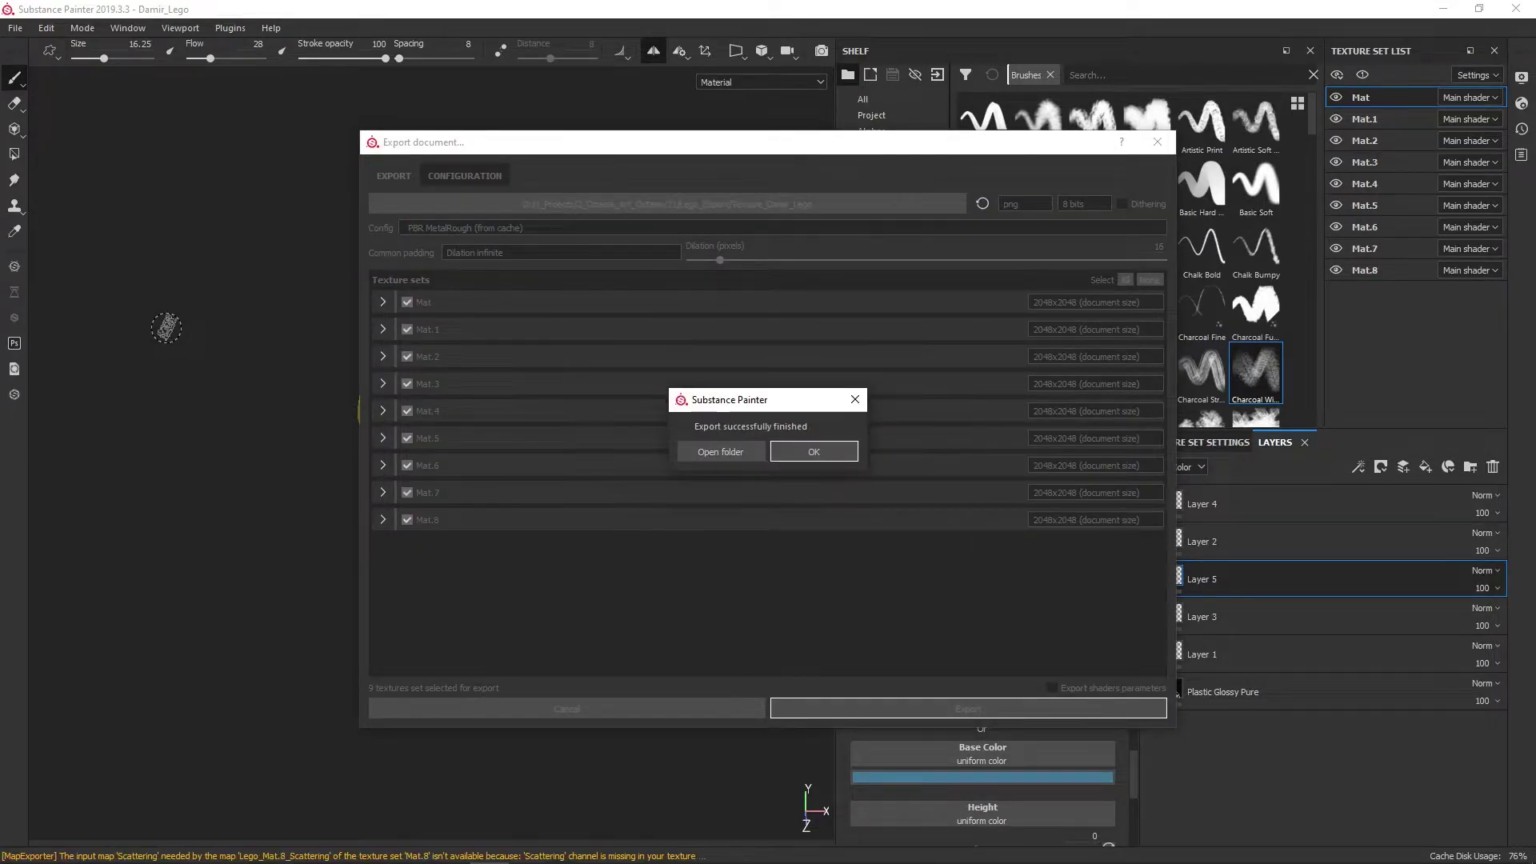
left_click(813, 449)
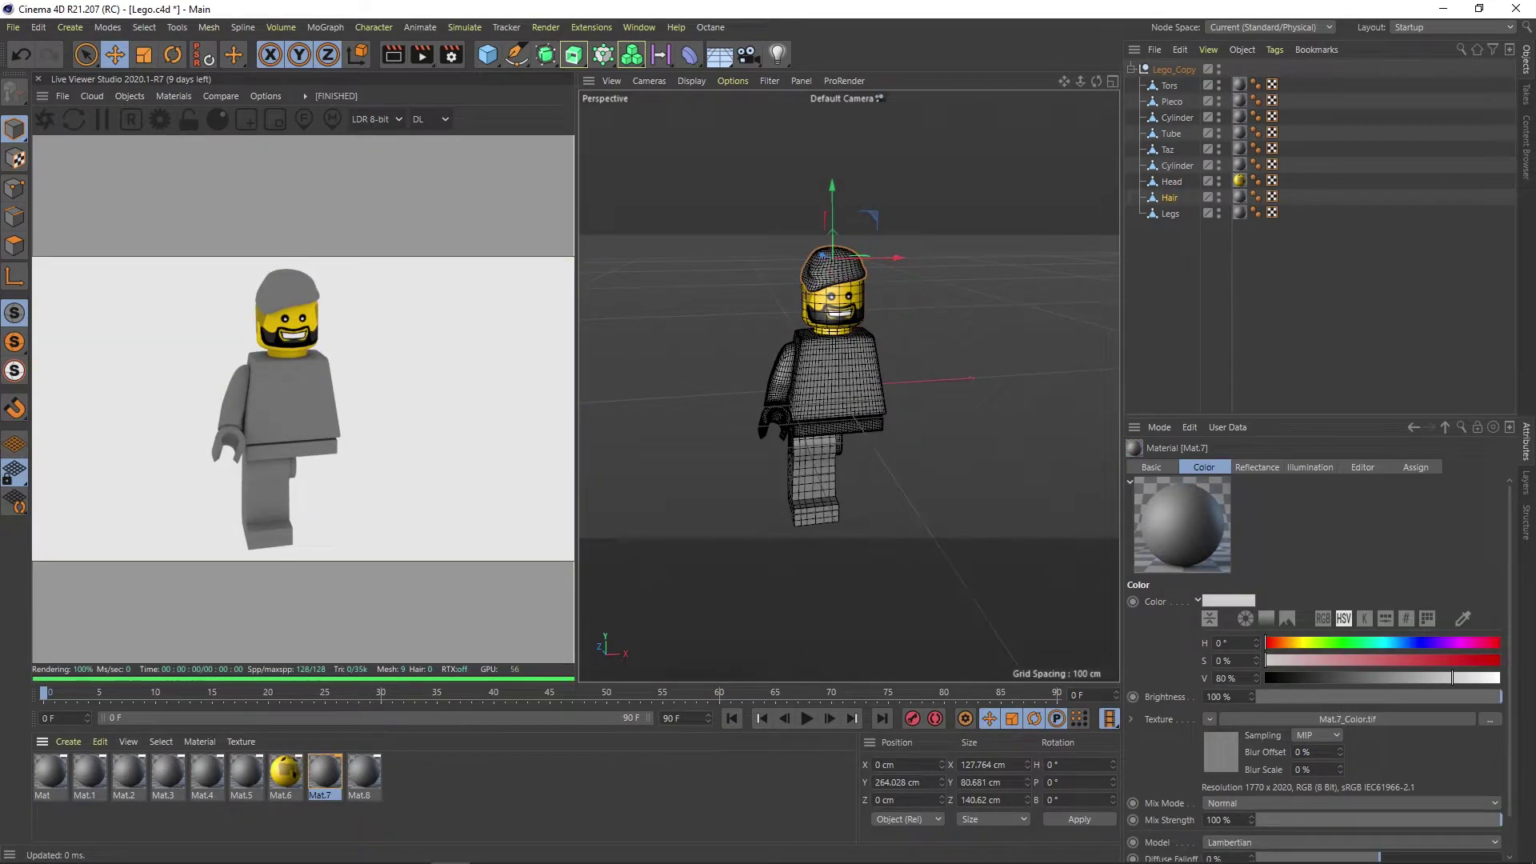
Load the painted hair, yellow hand and PRIVATE shirt textures into their materials.
left_click(1240, 212)
left_click(1240, 165)
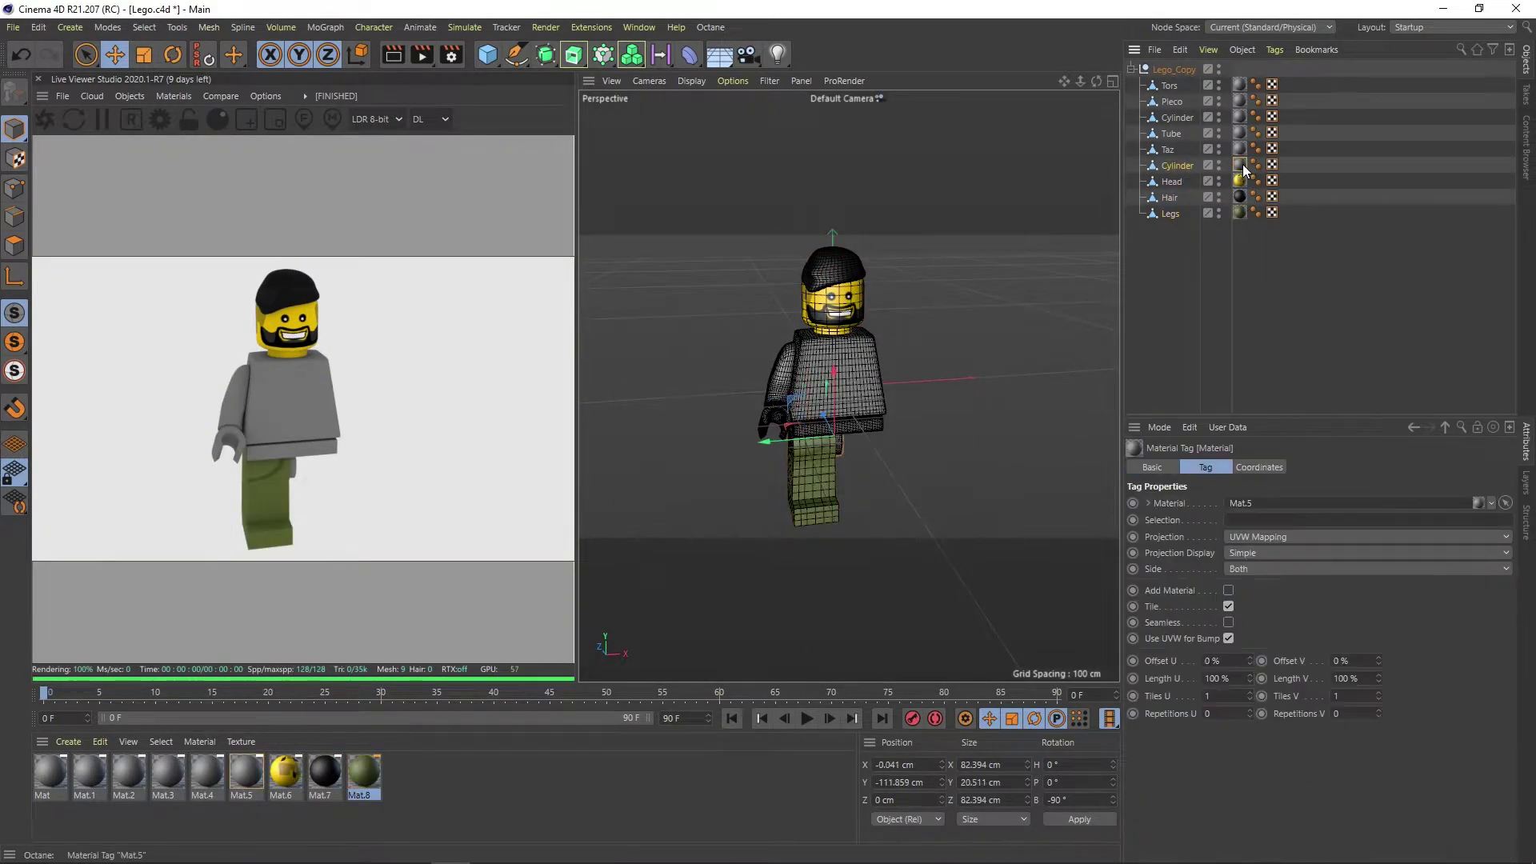
double_click(1240, 149)
left_click(1241, 117)
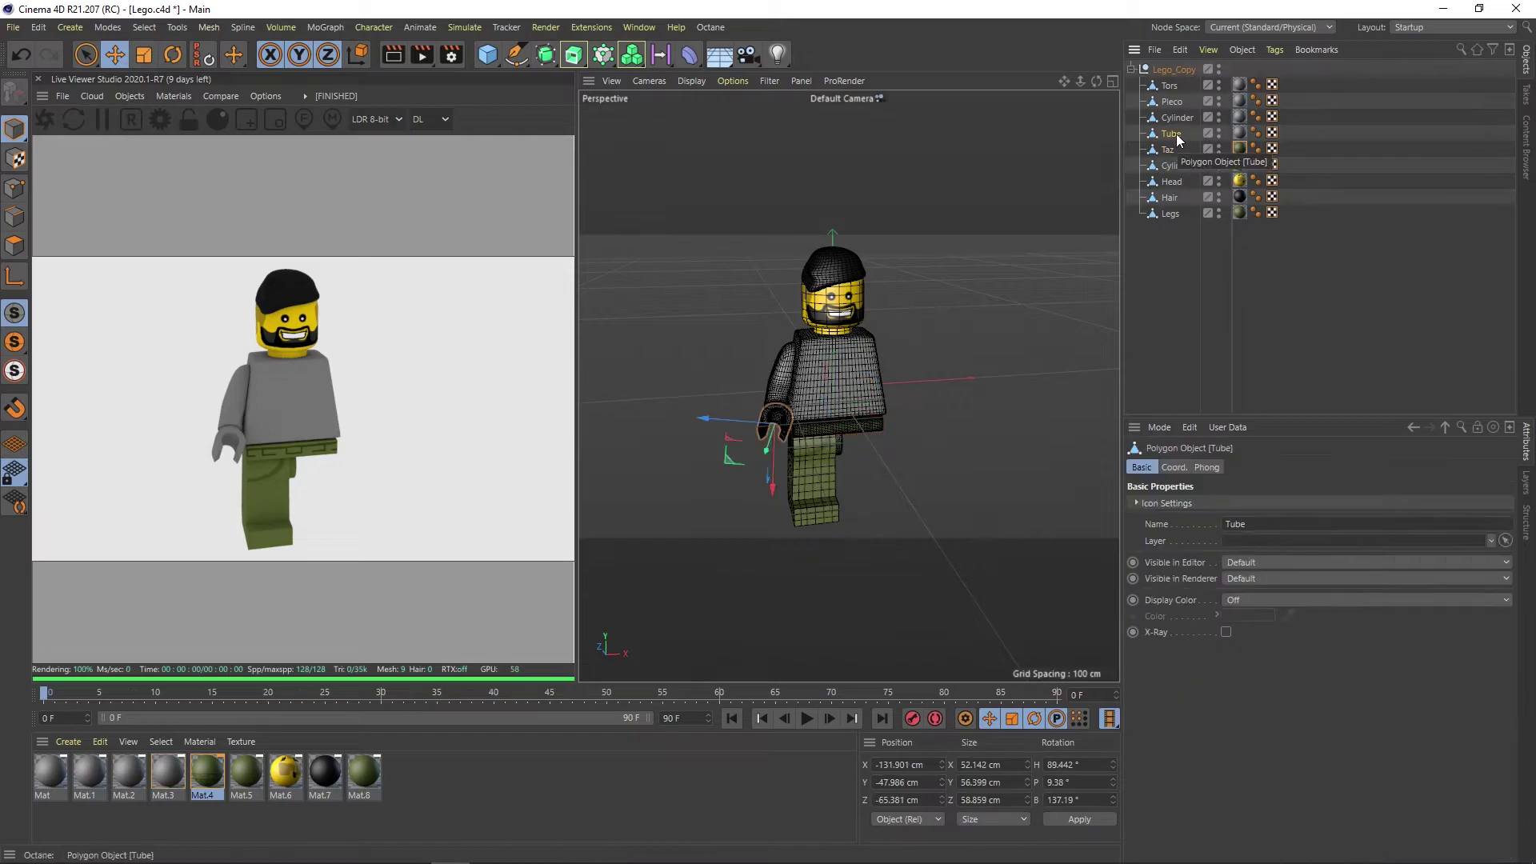
left_click(1171, 102)
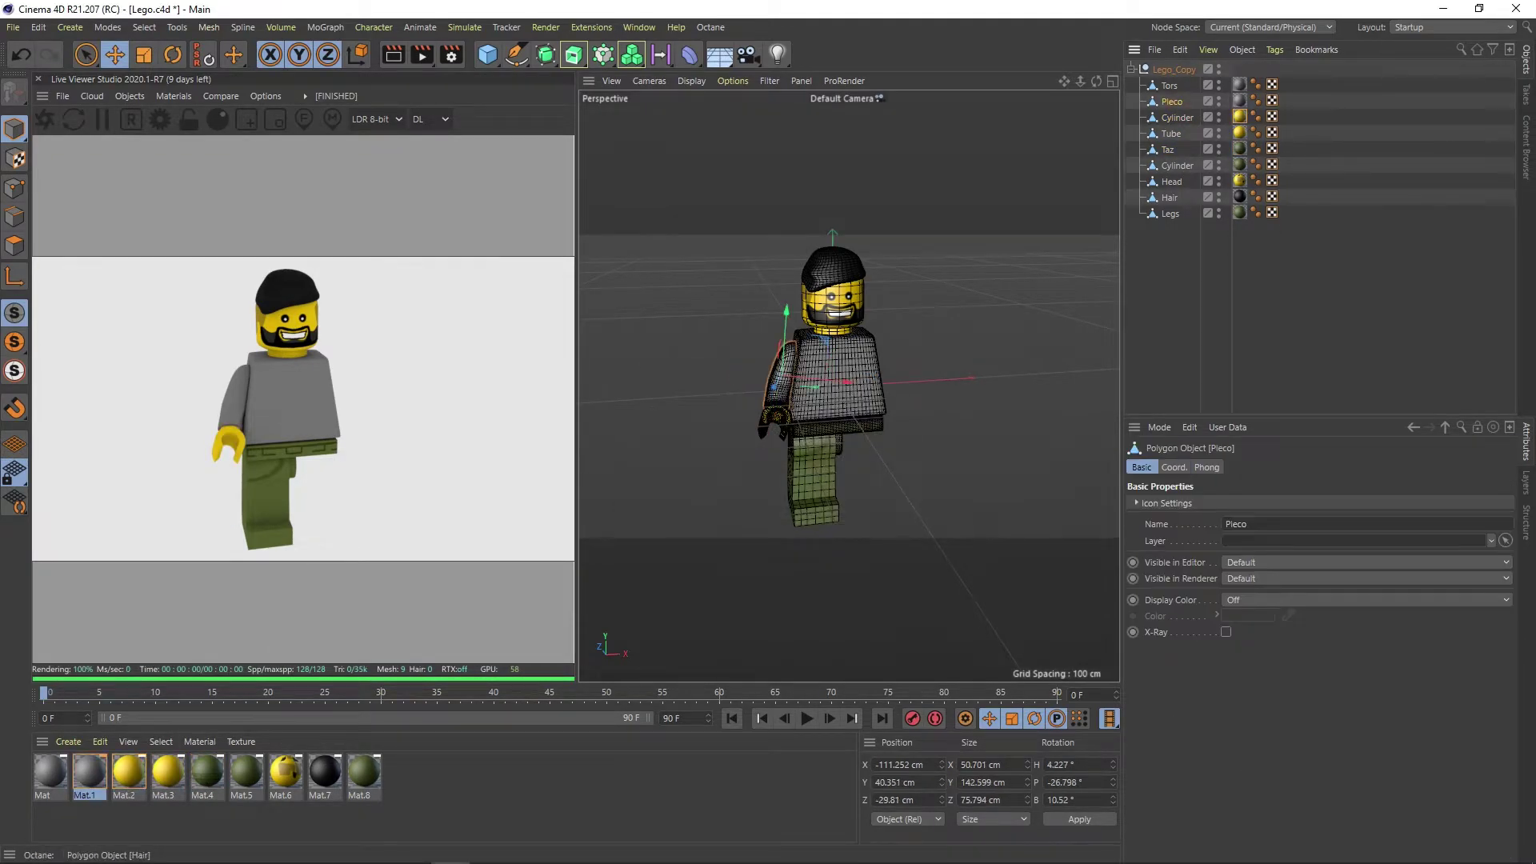
double_click(1240, 84)
left_click(884, 516)
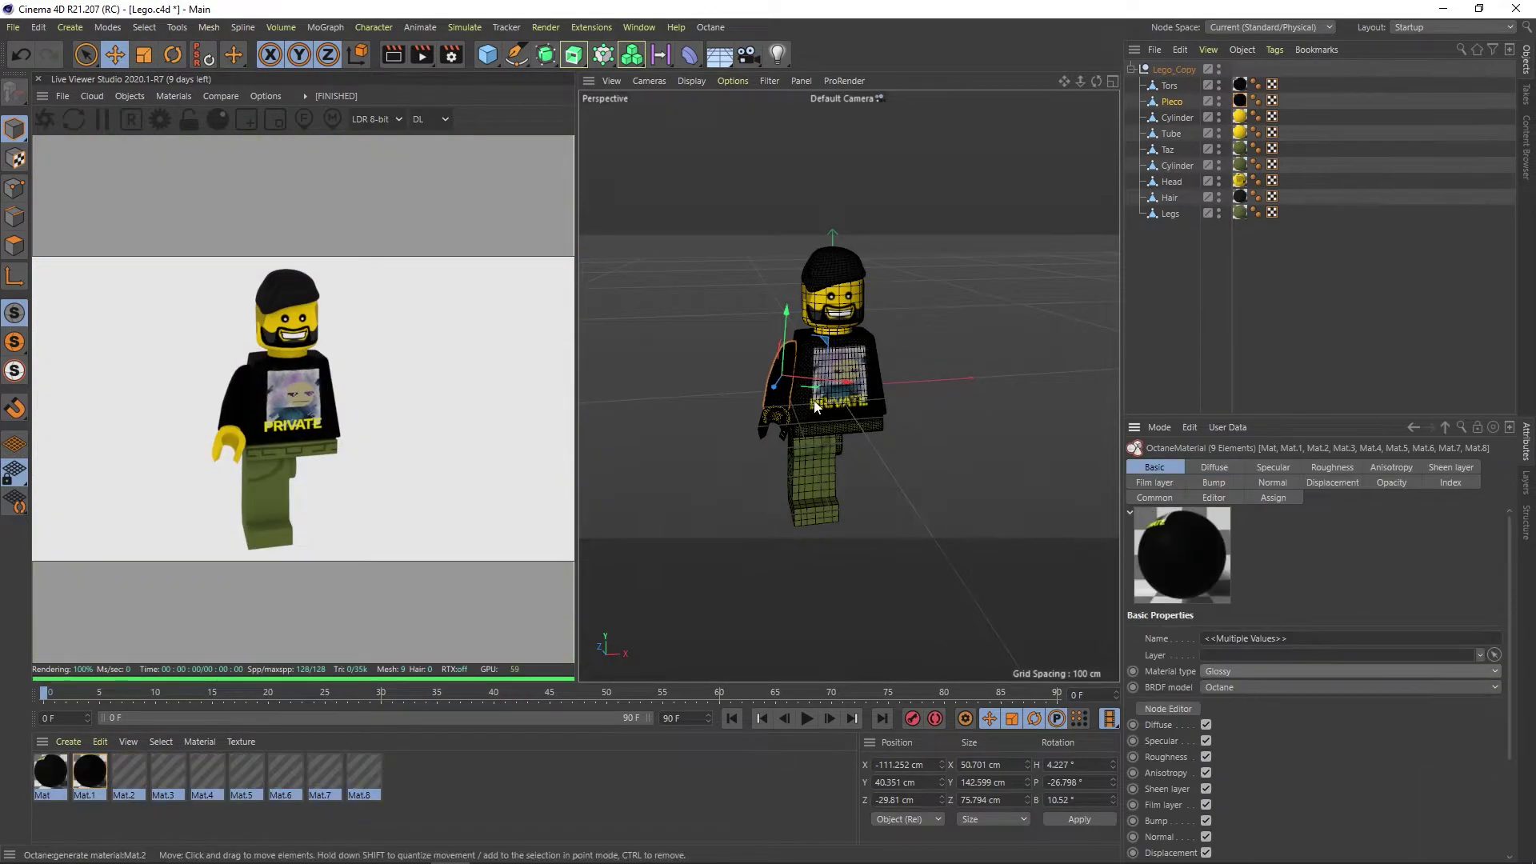
Add an OctaneSky with the ballroom HDR and mirror the Legs under a Symmetry object.
left_click(359, 174)
double_click(359, 174)
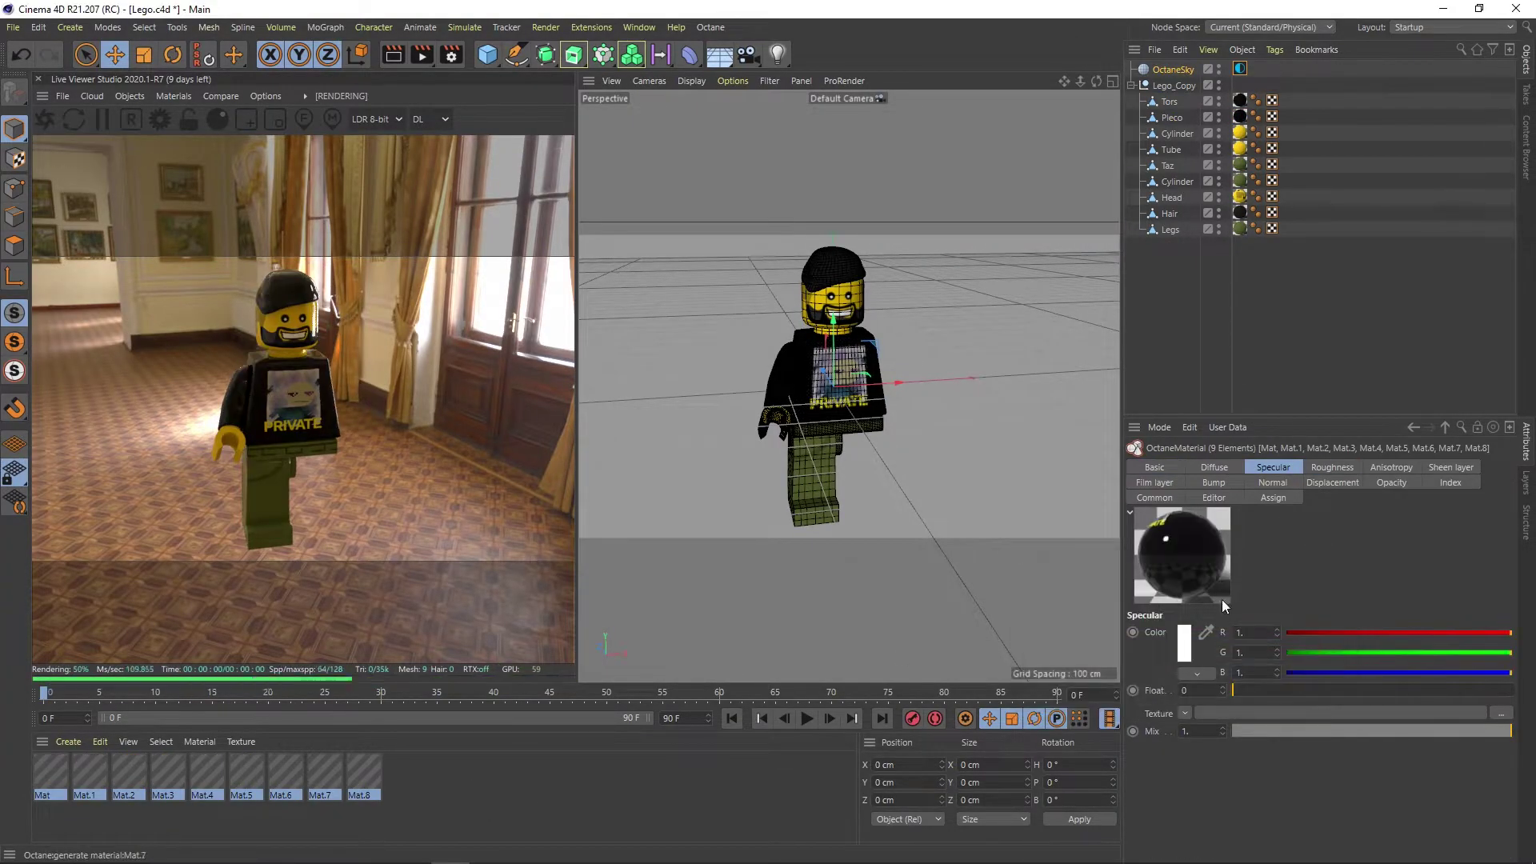
left_click(800, 467)
key("o")
left_click(632, 54)
left_click(729, 80)
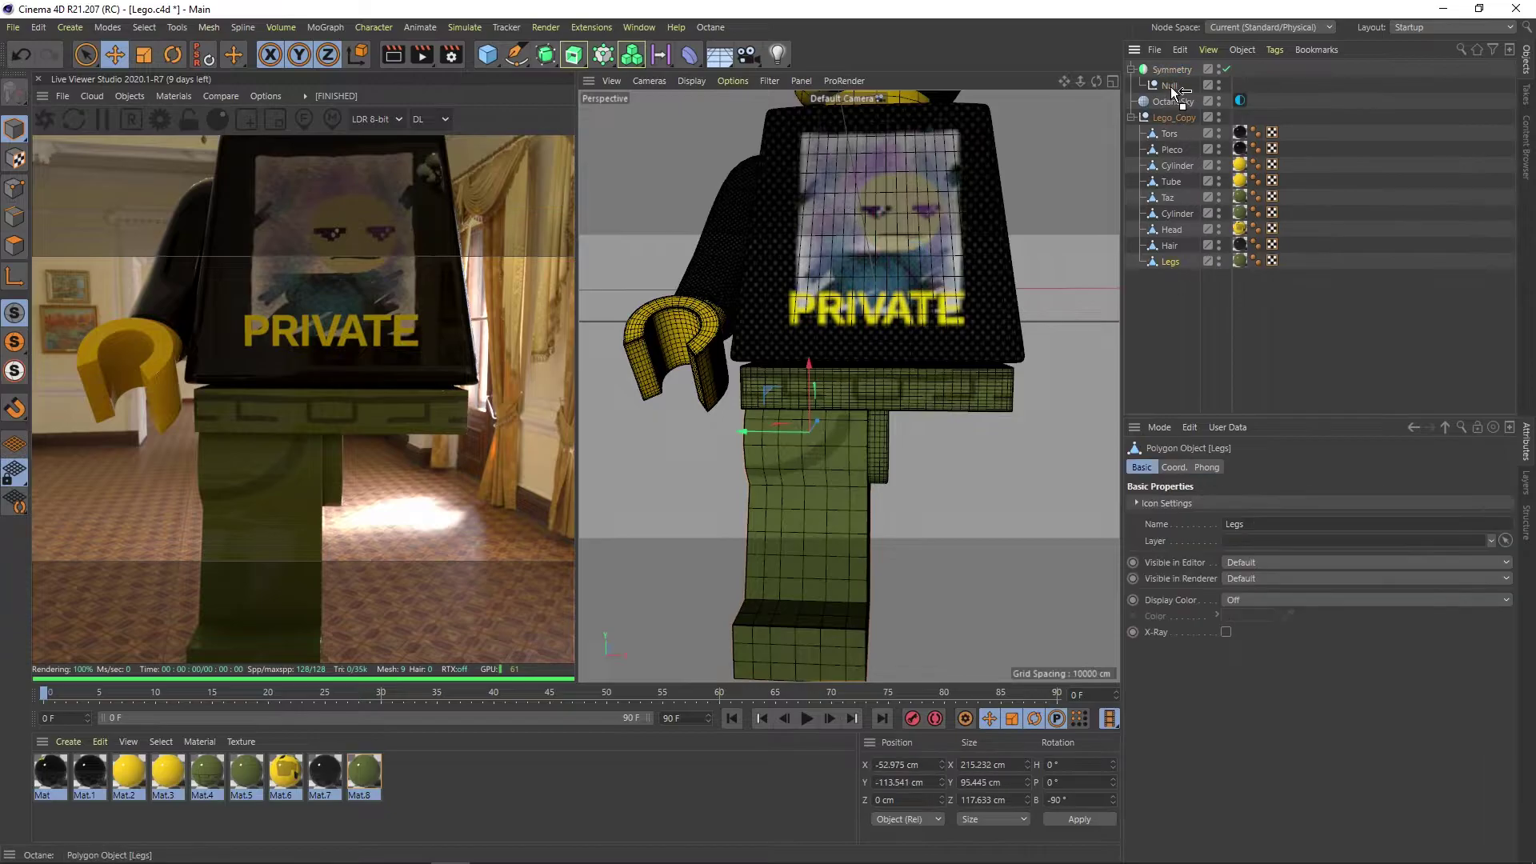
left_click(1168, 211)
left_click_drag(1170, 87, 1173, 88)
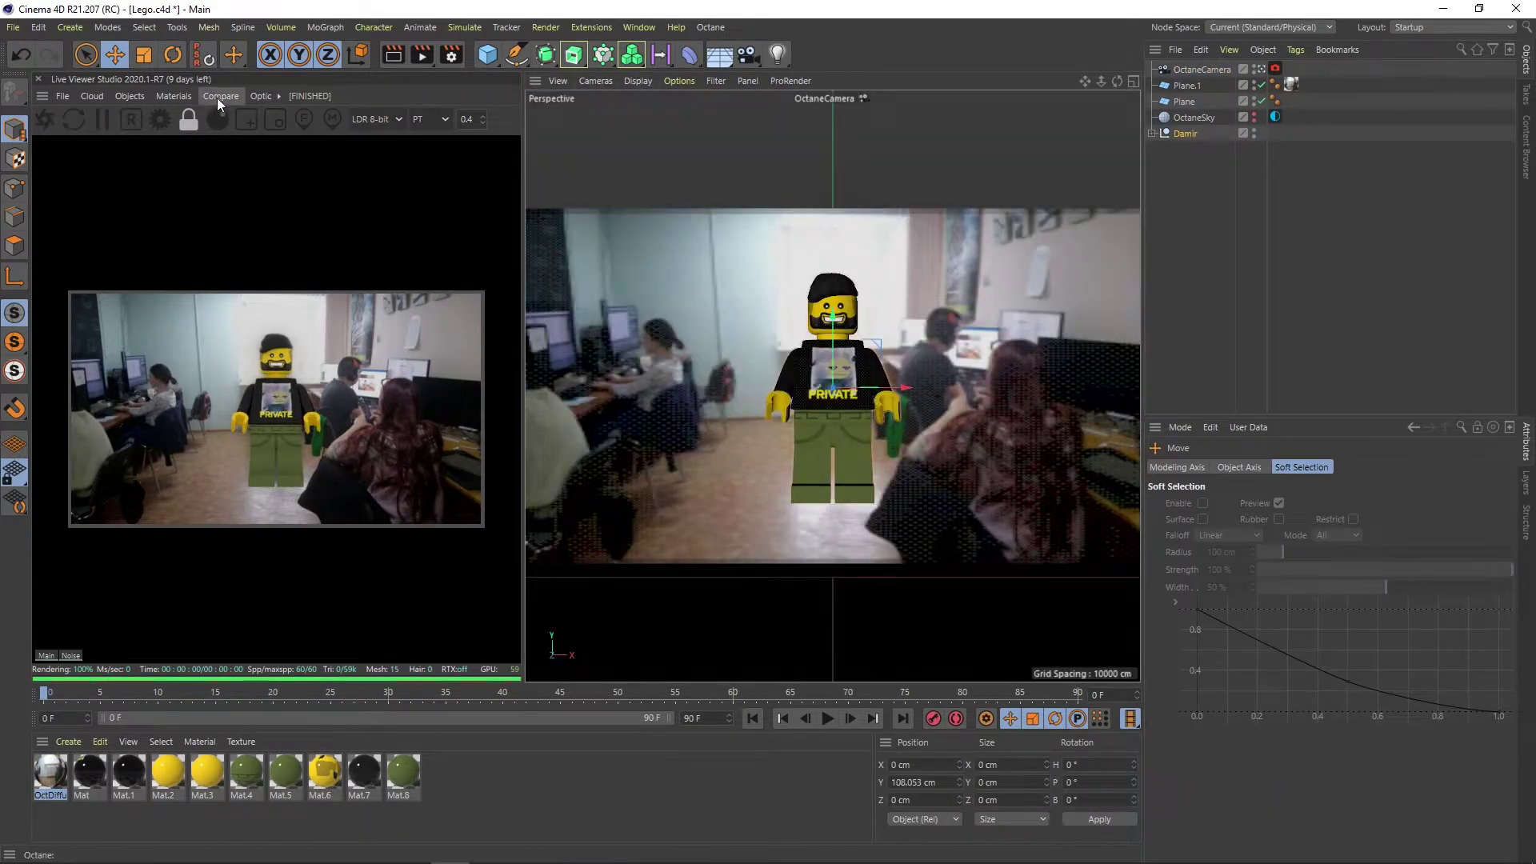
Position the figure in the photo and lower the ground plane to its feet.
left_click_drag(946, 332, 831, 404)
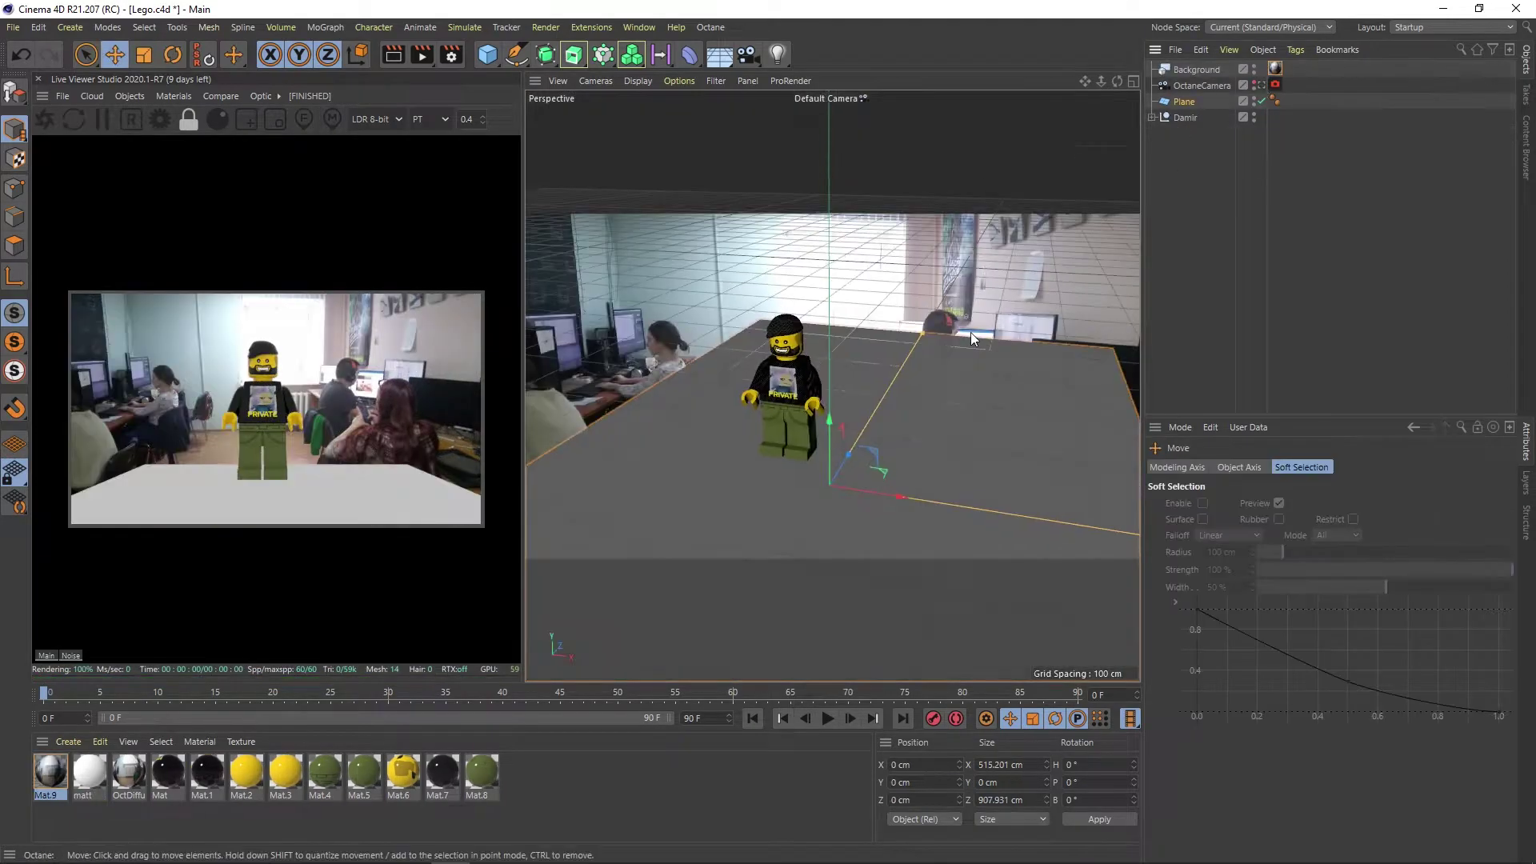
key("e")
left_click_drag(875, 336, 872, 450)
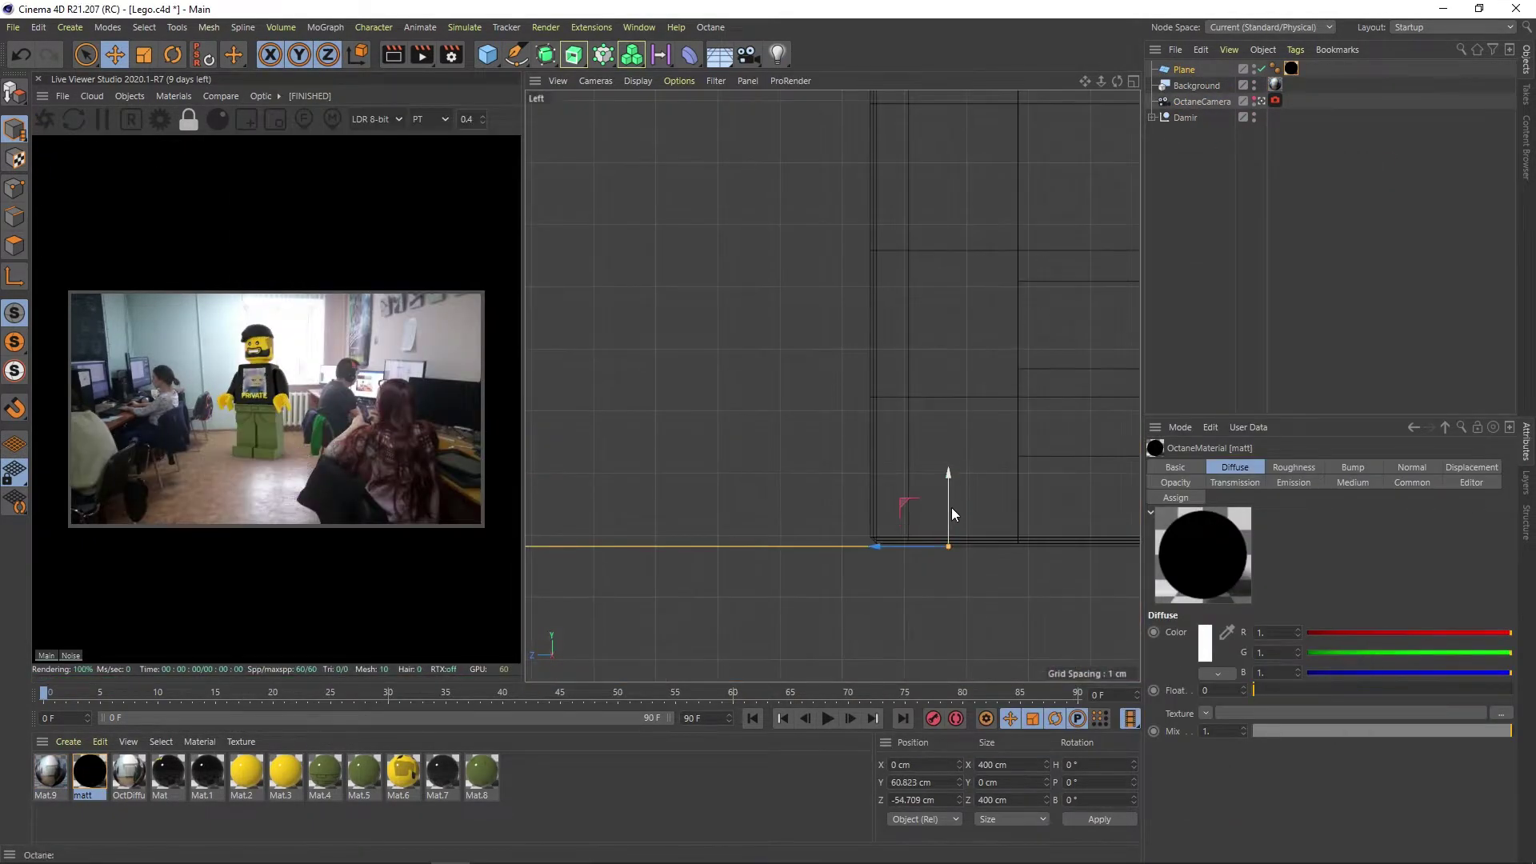
Return to the camera view and place a copied area light below the figure.
key("F1")
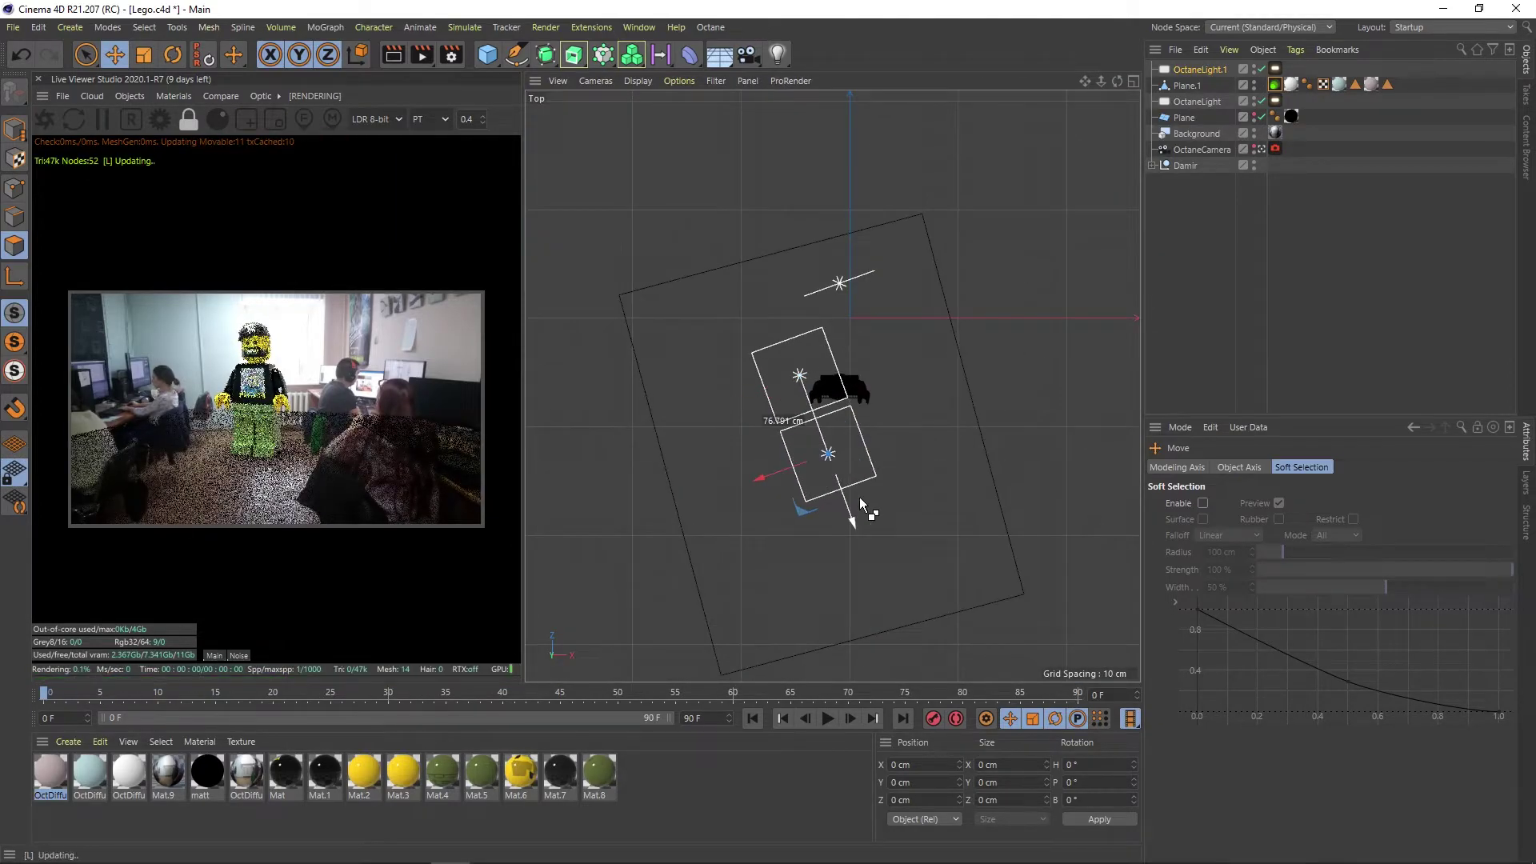
left_click_drag(859, 497, 887, 574, "ctrl")
left_click(1275, 90)
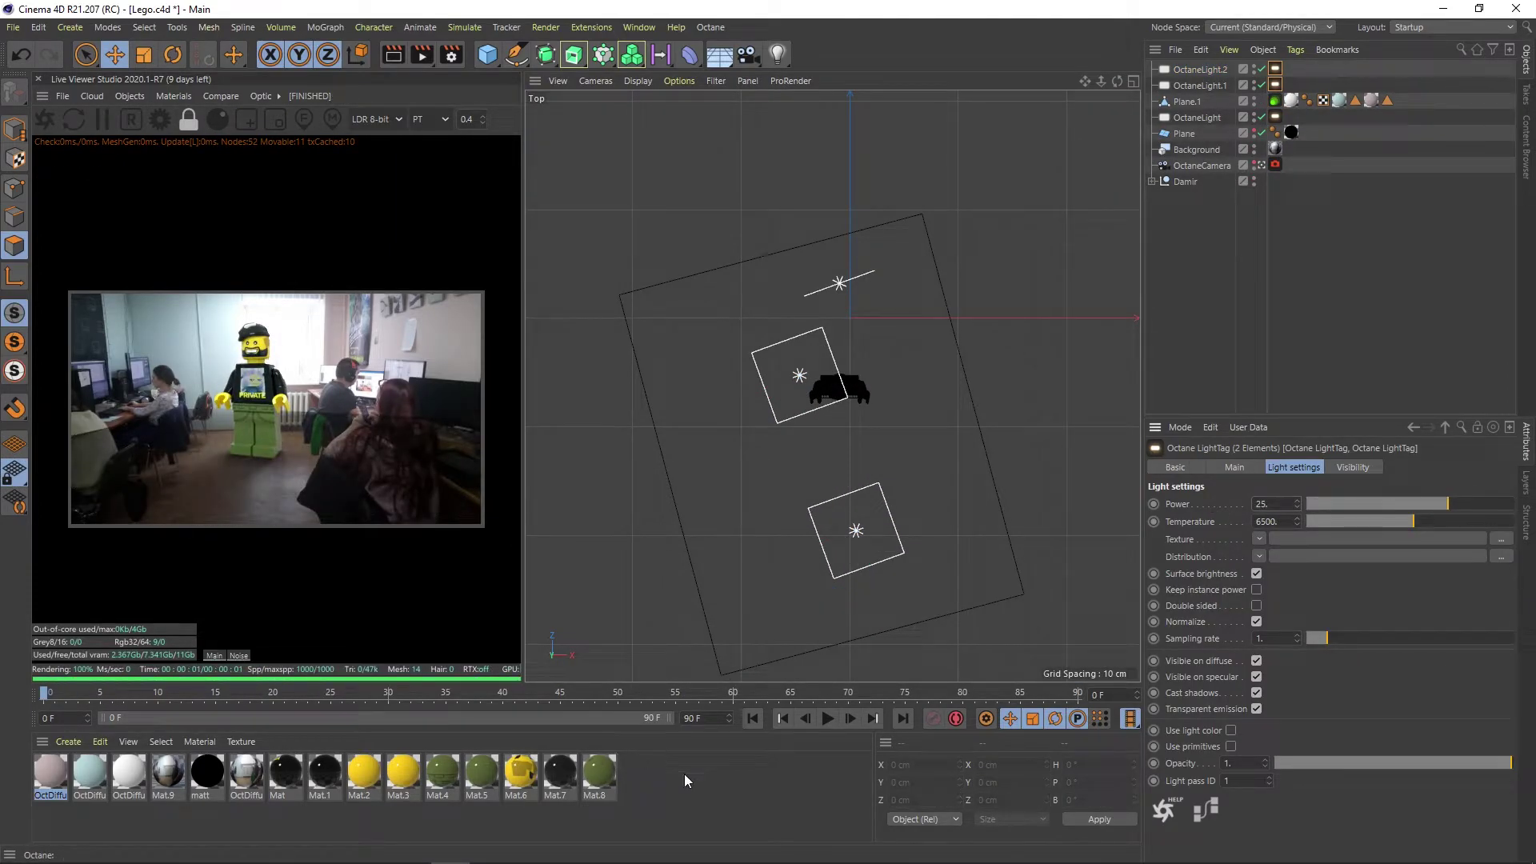
left_click(1276, 165)
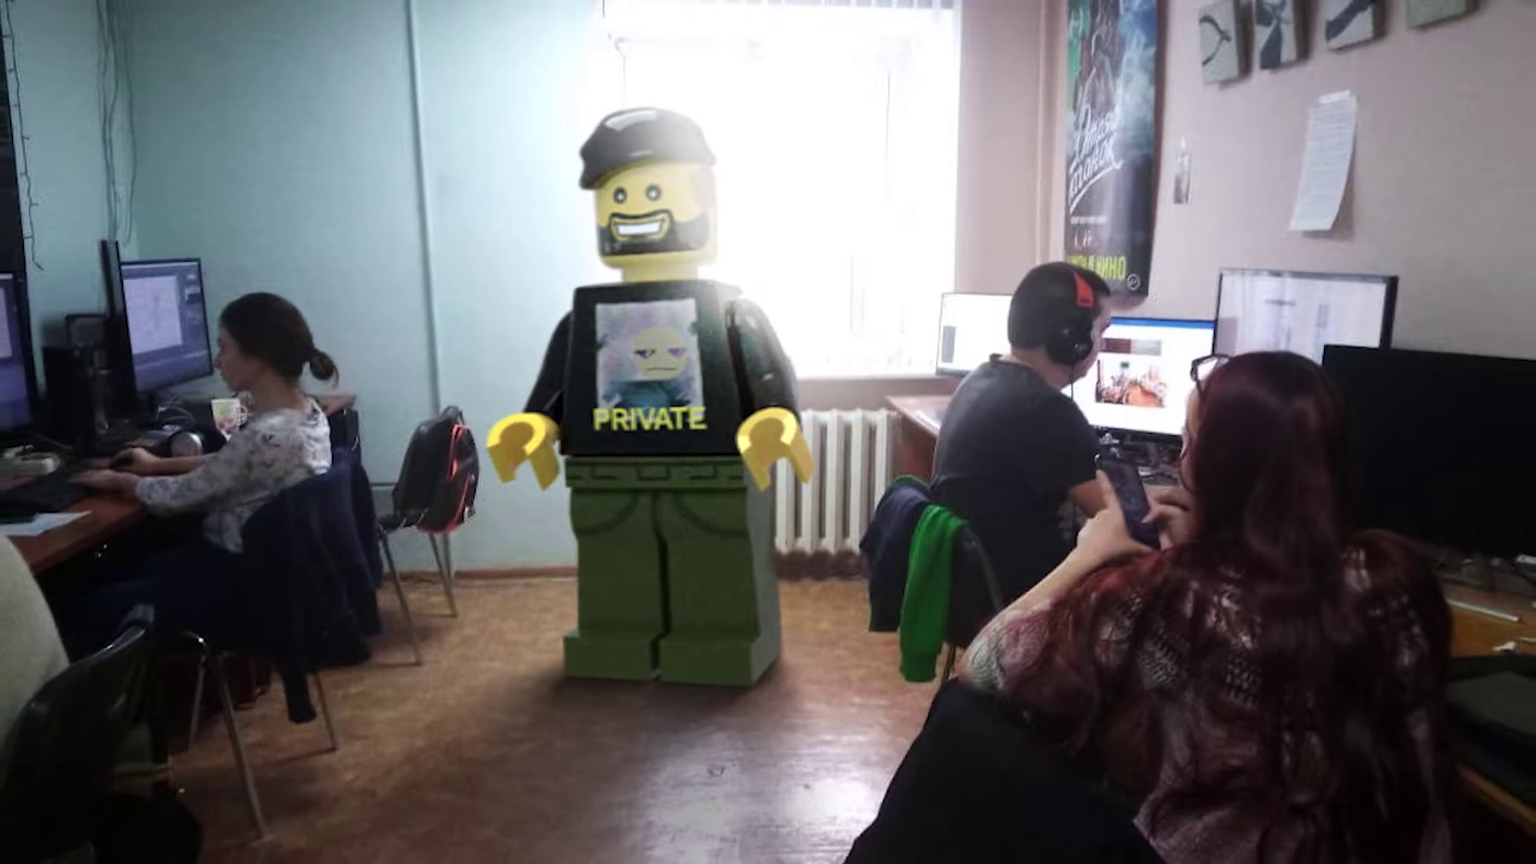